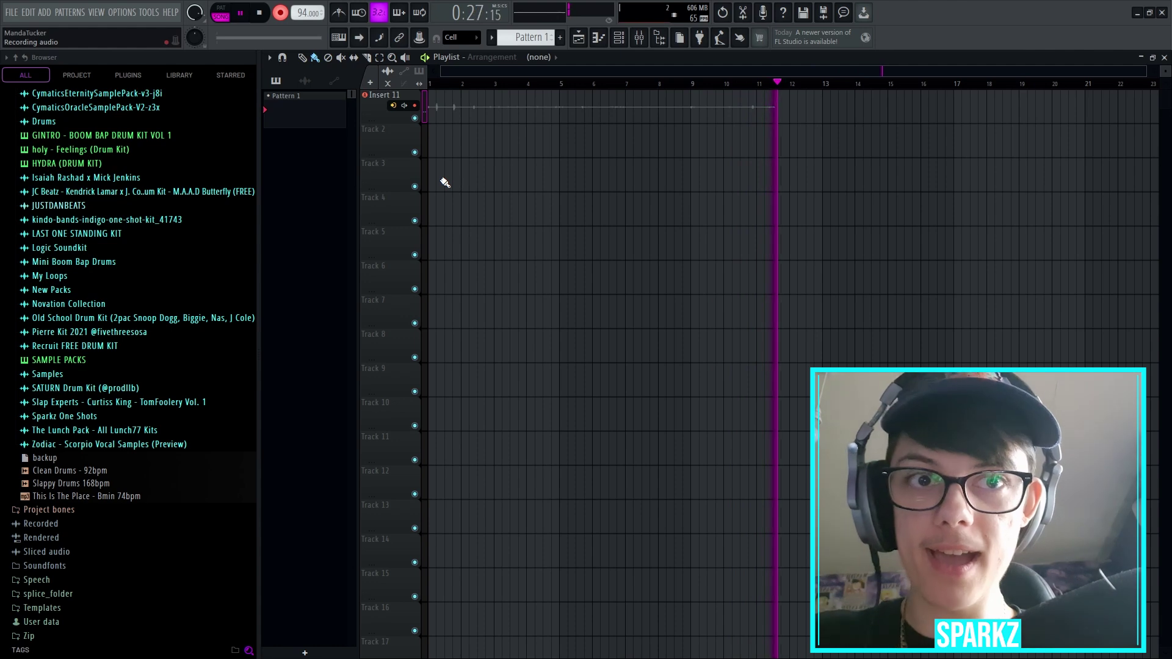
Step: Stop the recording, move the isolated hit to the start of the playlist and consolidate it as a WAV clip
{"action": "key", "text": "space"}
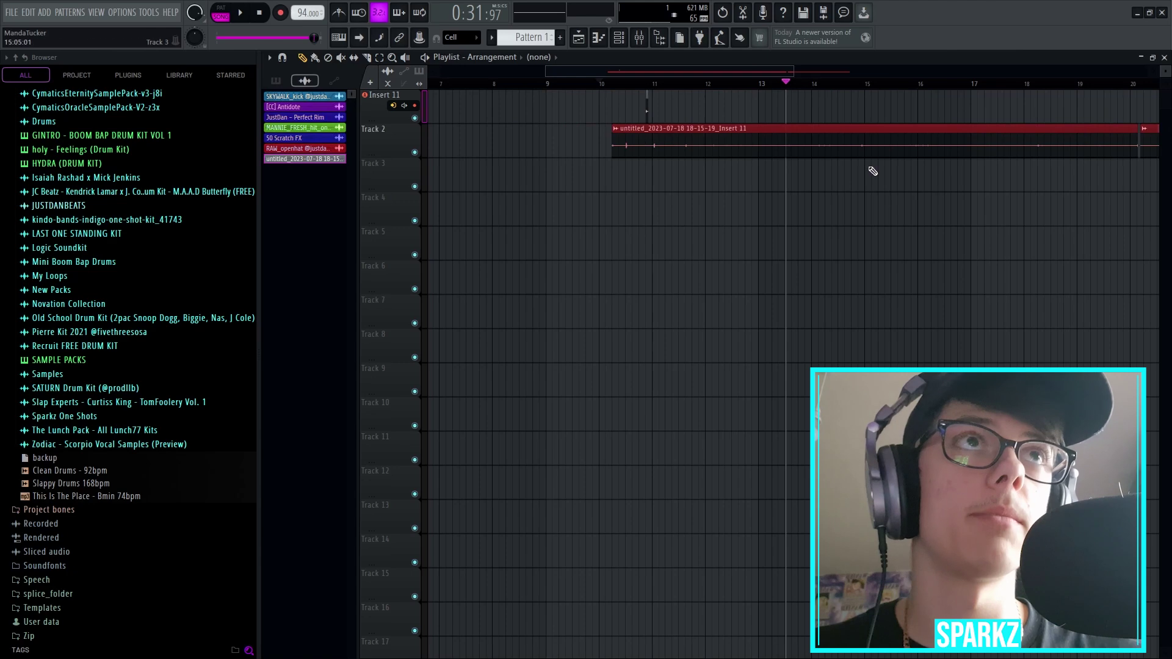
{"action": "left_click_drag", "start_coordinate": [688, 131], "coordinate": [813, 130]}
{"action": "left_click", "coordinate": [678, 142]}
{"action": "right_click", "coordinate": [678, 142]}
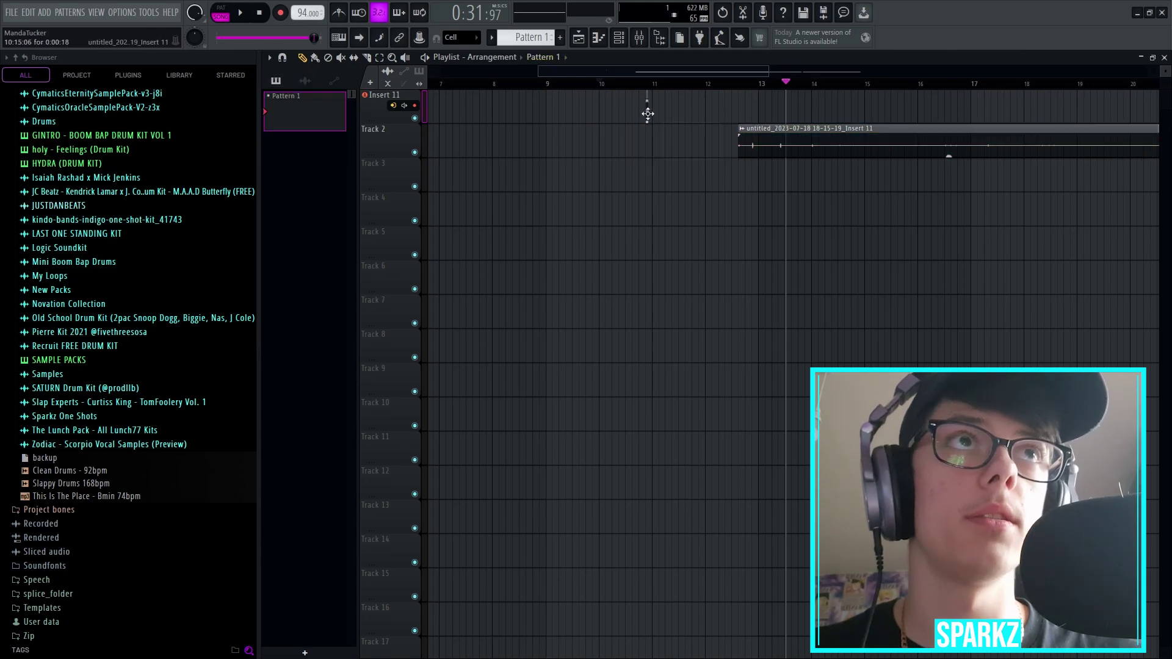
{"action": "left_click_drag", "start_coordinate": [646, 113], "coordinate": [282, 115]}
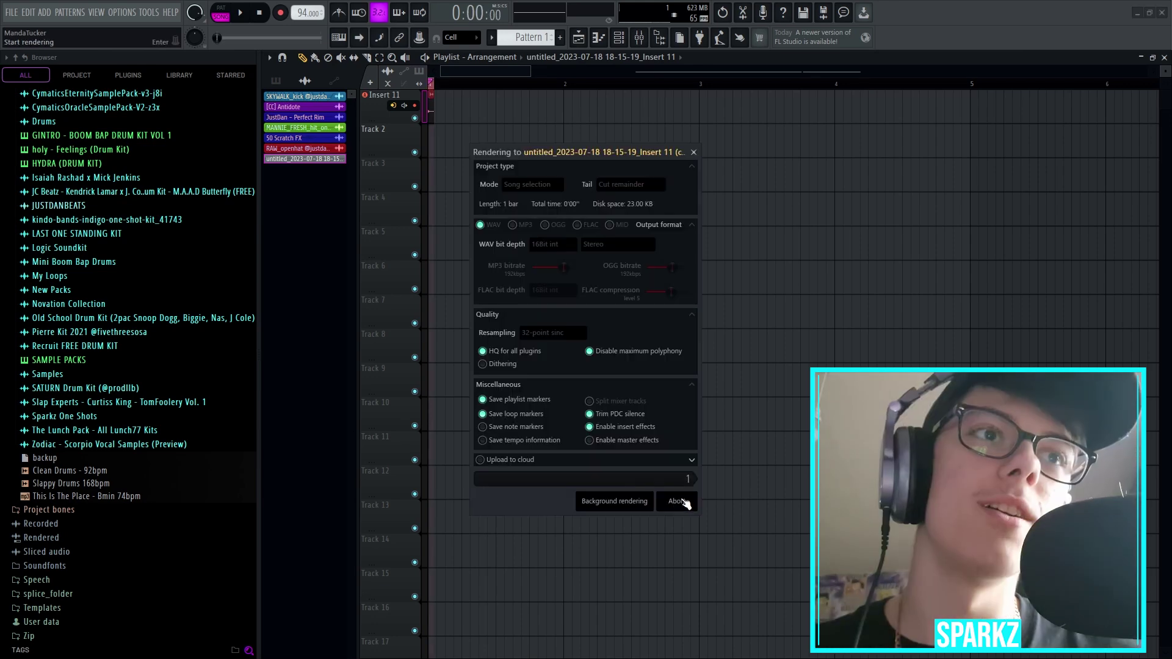
{"action": "left_click", "coordinate": [683, 500]}
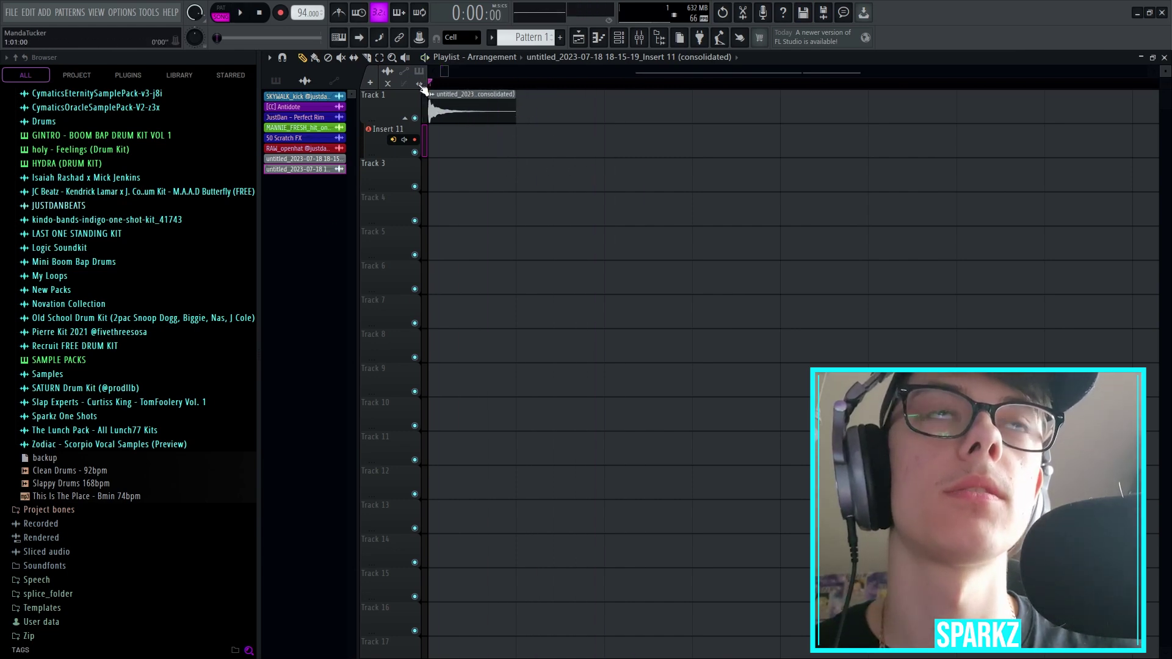
Step: Remove the stray Pattern 1 clip, stretch the consolidated hit to 4 steps and play it back
{"action": "key", "text": "ctrl+z"}
{"action": "key", "text": "space"}
{"action": "key", "text": "space"}
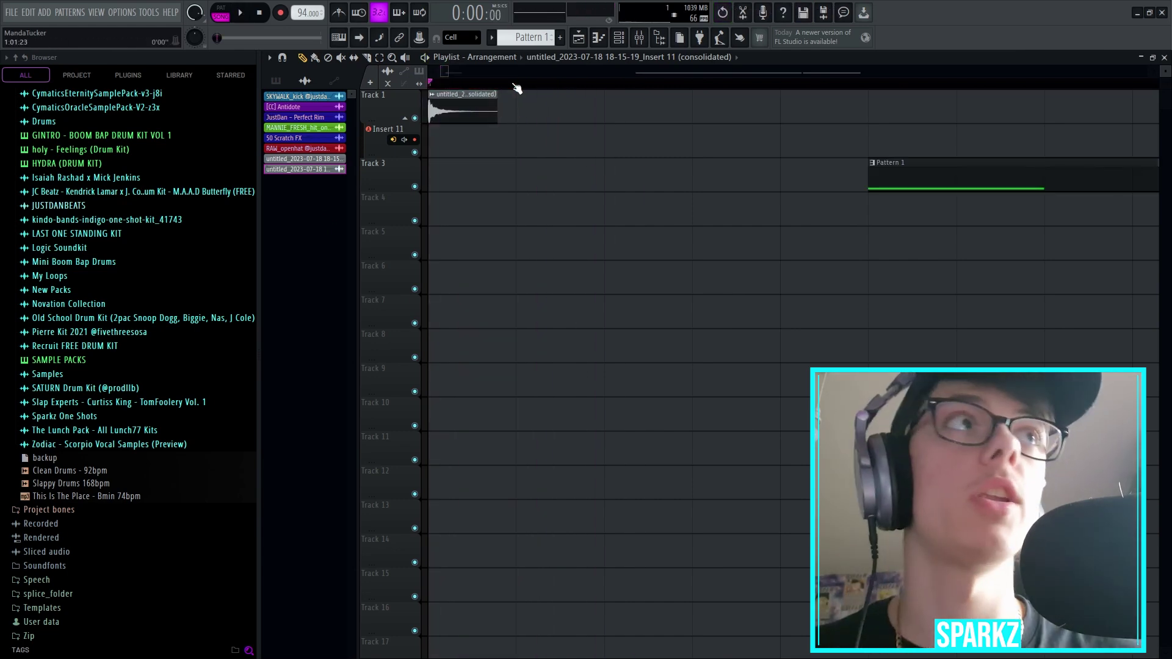
{"action": "scroll", "coordinate": [516, 87], "scroll_direction": "down", "scroll_amount": 3}
{"action": "right_click", "coordinate": [676, 163]}
{"action": "left_click_drag", "start_coordinate": [459, 94], "coordinate": [615, 96]}
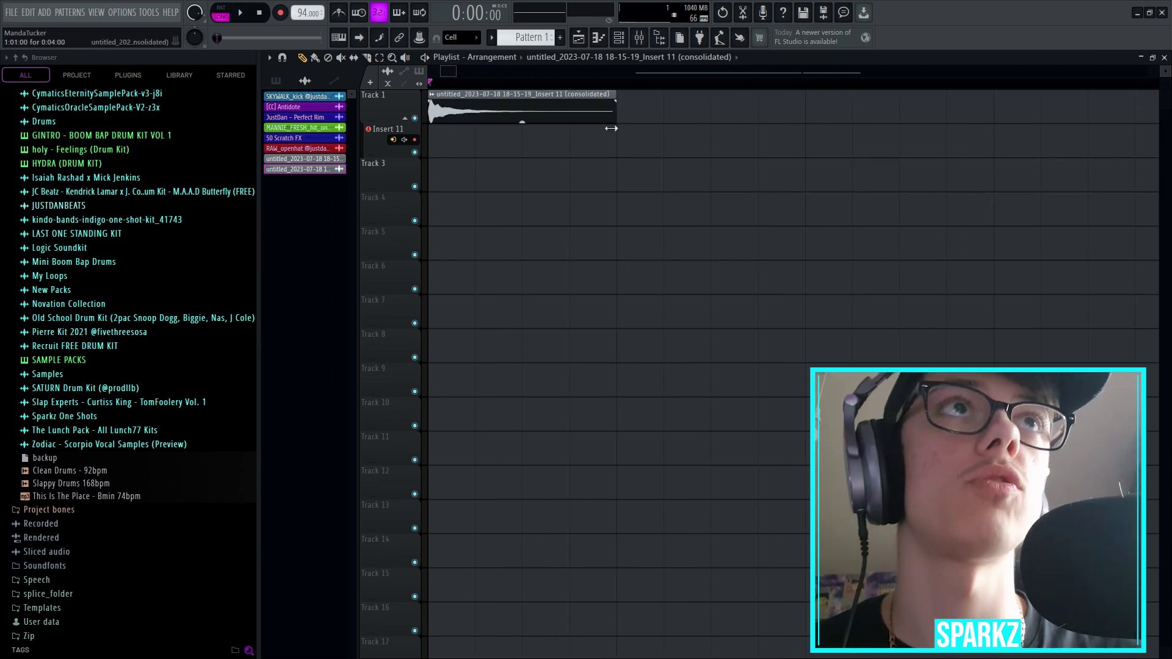
{"action": "key", "text": "space"}
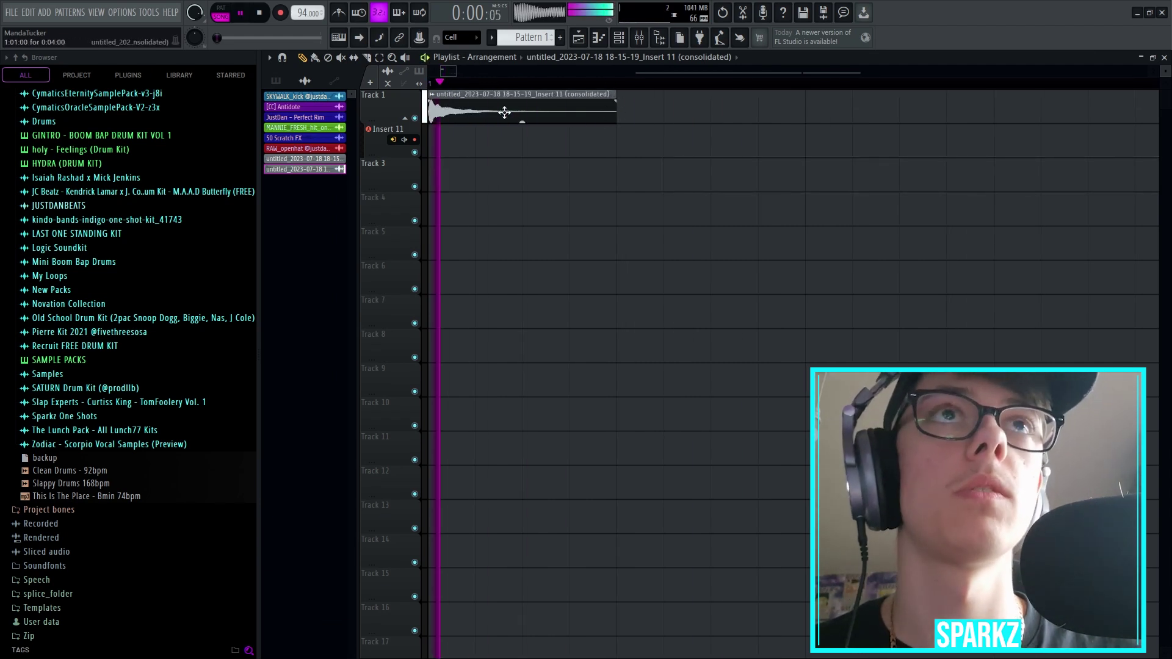
{"action": "key", "text": "space"}
Step: Check the stretched clip's audio settings and consolidate the clip to a new WAV
{"action": "double_click", "coordinate": [527, 95]}
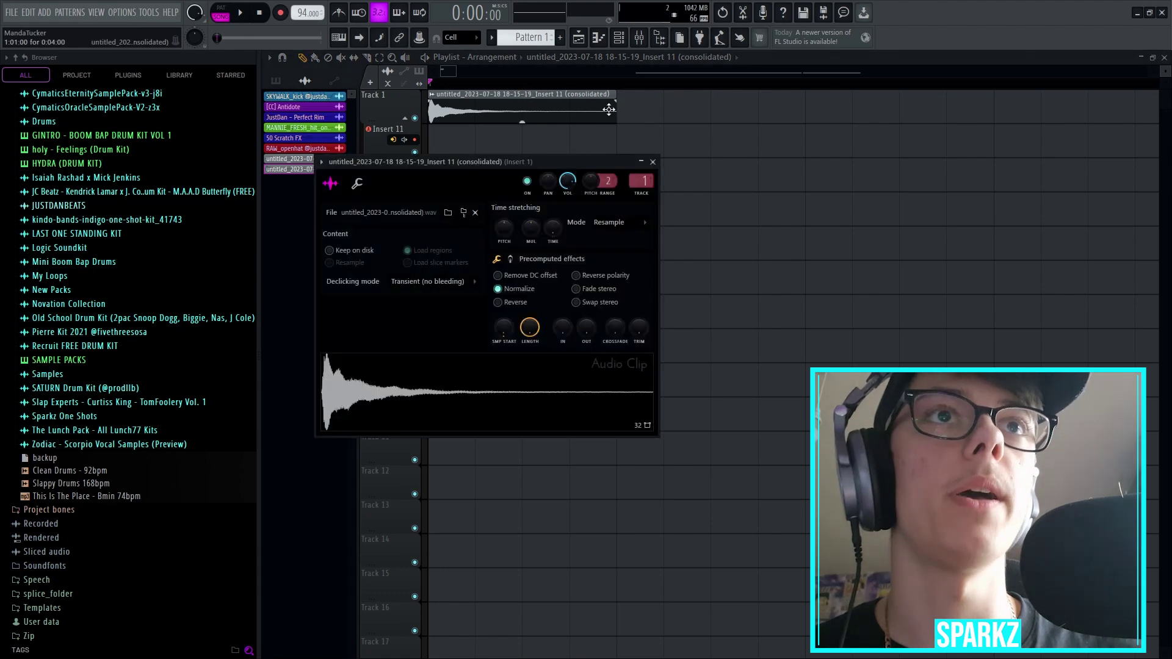
{"action": "left_click", "coordinate": [653, 162]}
{"action": "key", "text": "ctrl+a"}
{"action": "key", "text": "ctrl+alt+c"}
{"action": "left_click", "coordinate": [688, 498]}
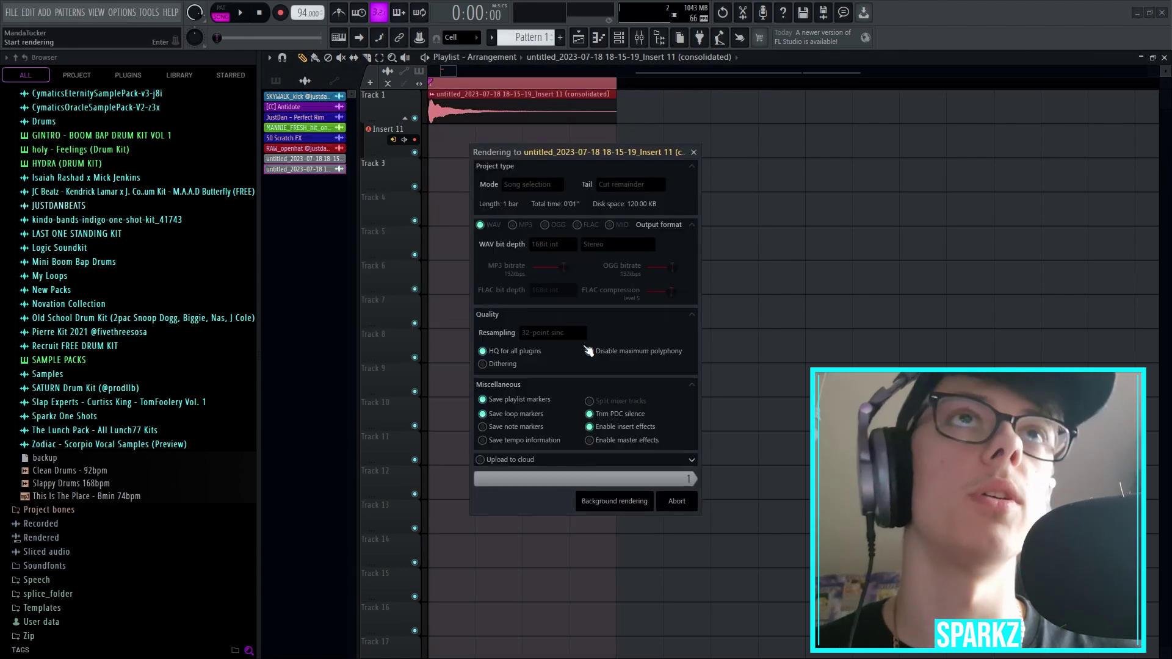
Step: Replace Fruity parametric EQ 2 on mixer Insert 1 with Deelay and start playback
{"action": "key", "text": "F9"}
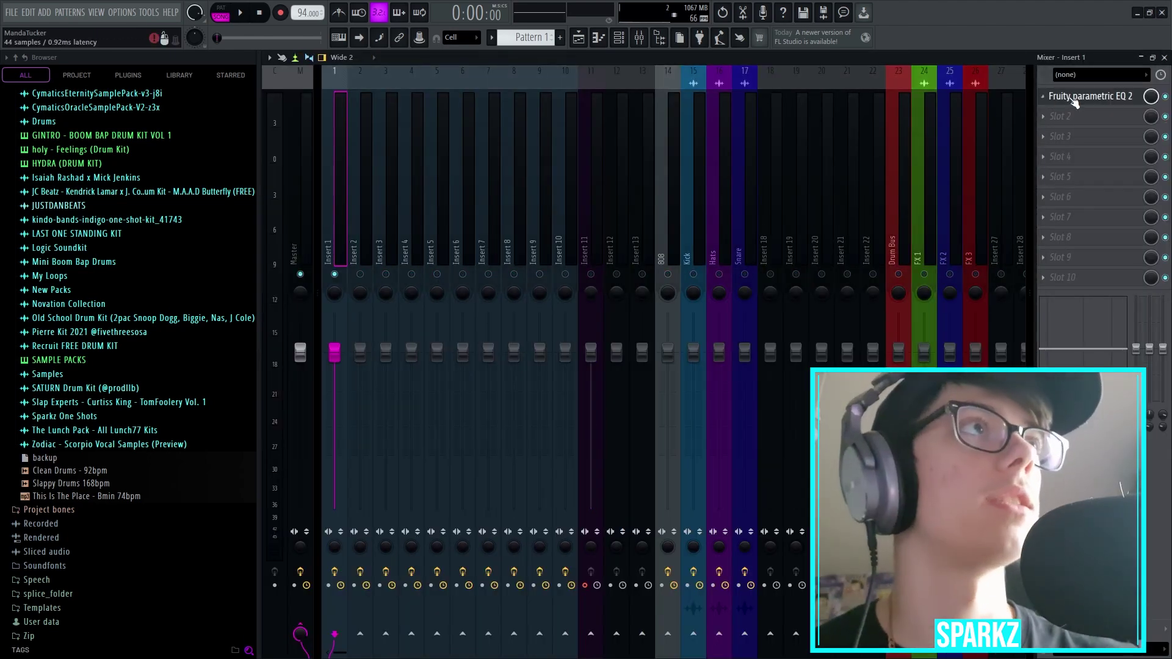
{"action": "left_click", "coordinate": [1045, 101]}
{"action": "mouse_move", "coordinate": [1053, 111]}
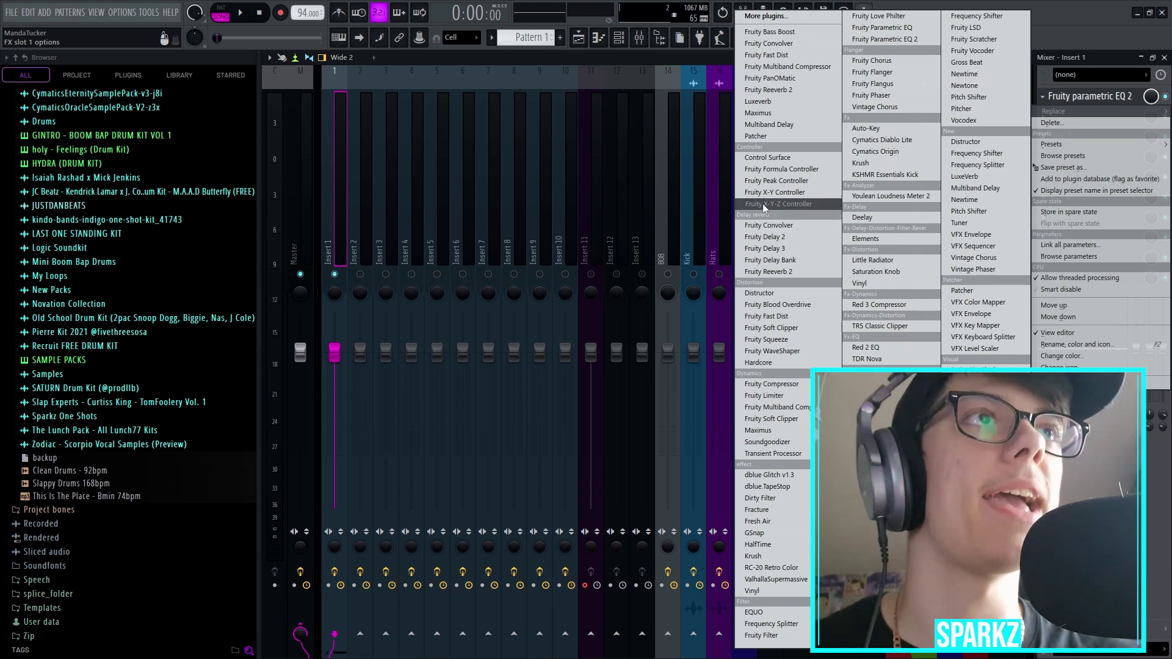
{"action": "left_click", "coordinate": [773, 16]}
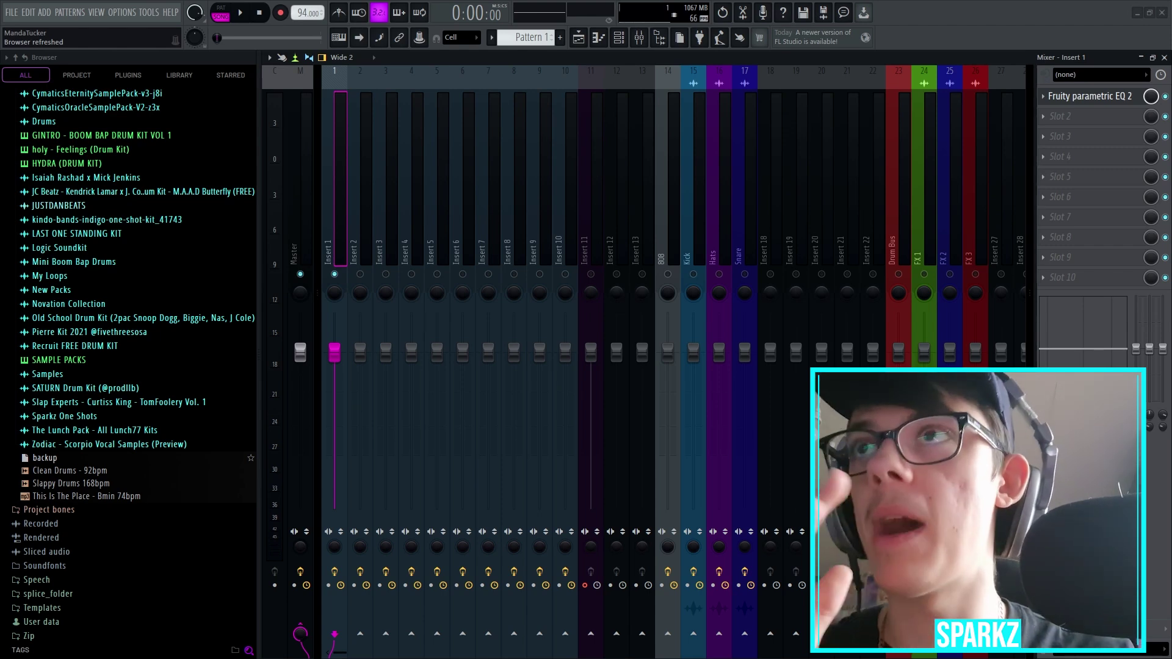
{"action": "left_click", "coordinate": [240, 13]}
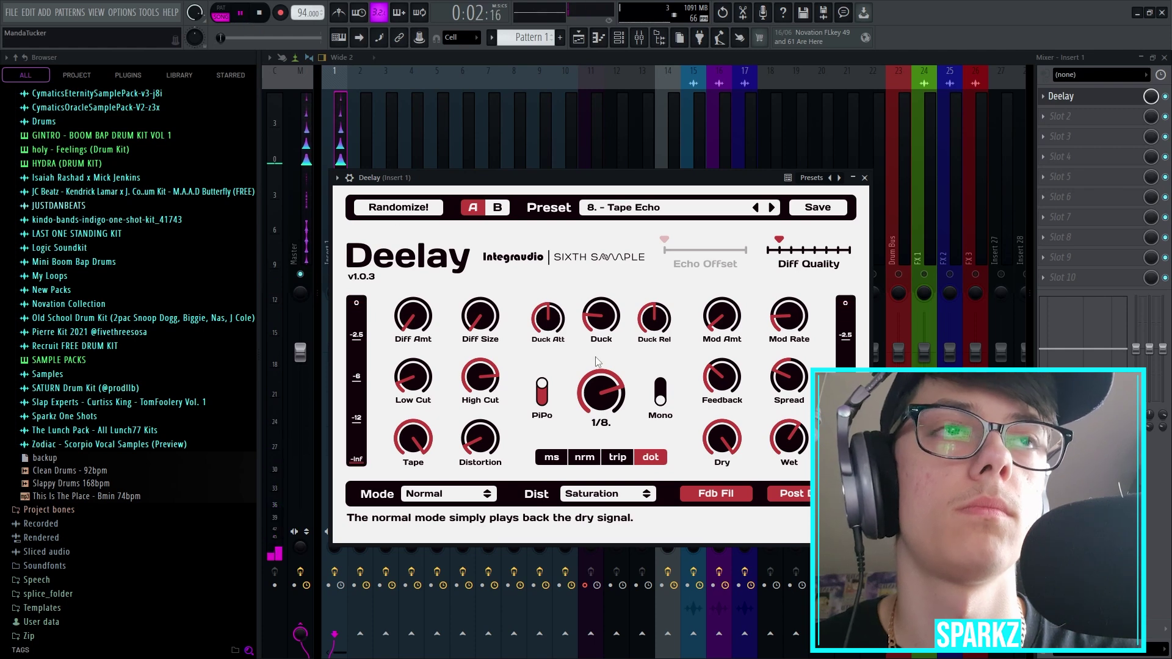
Step: Try Deelay's Pure Rev mode on the looping clip and set the mode to Rev Forw
{"action": "left_click", "coordinate": [443, 498]}
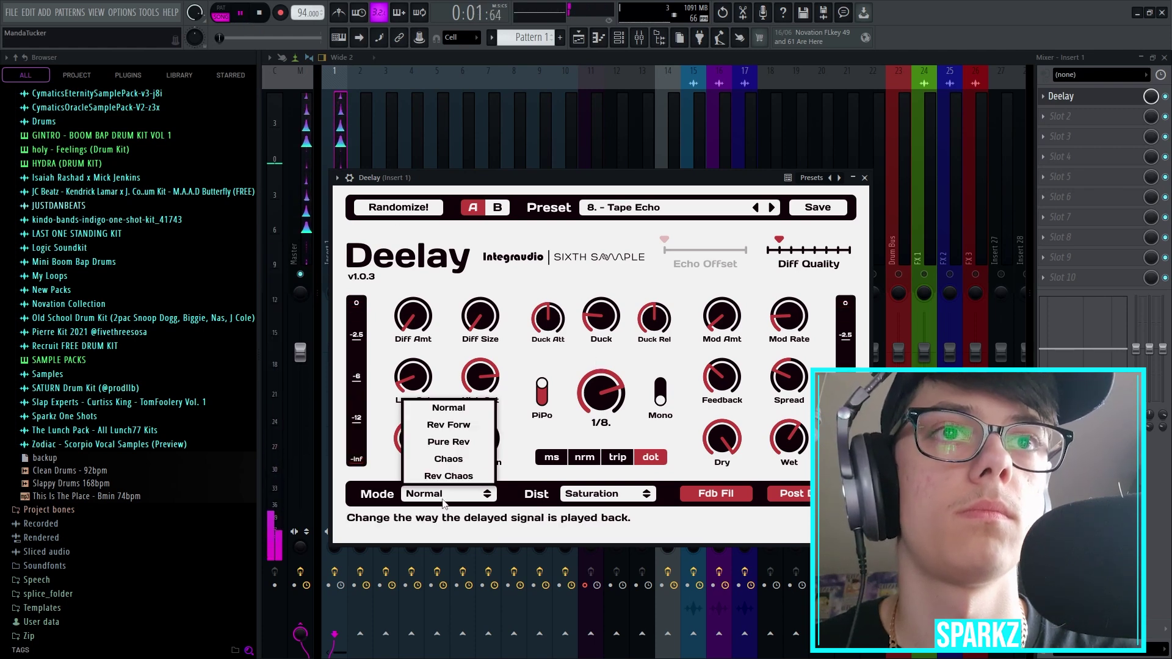
{"action": "left_click", "coordinate": [457, 447]}
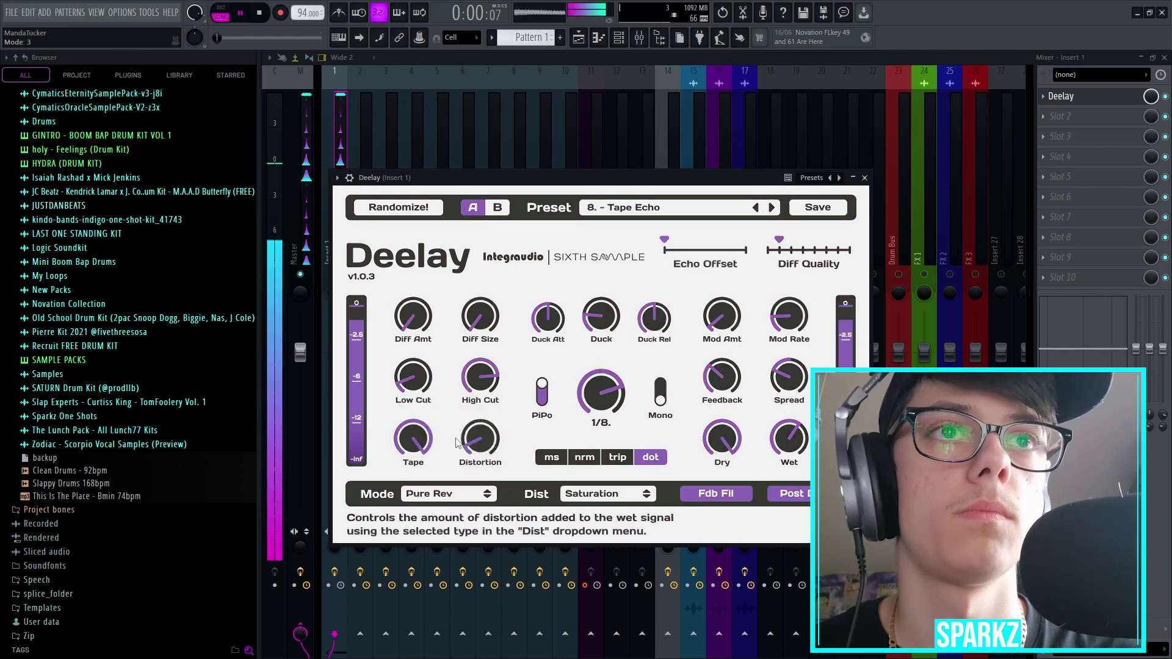
{"action": "left_click", "coordinate": [456, 493]}
{"action": "left_click", "coordinate": [454, 430]}
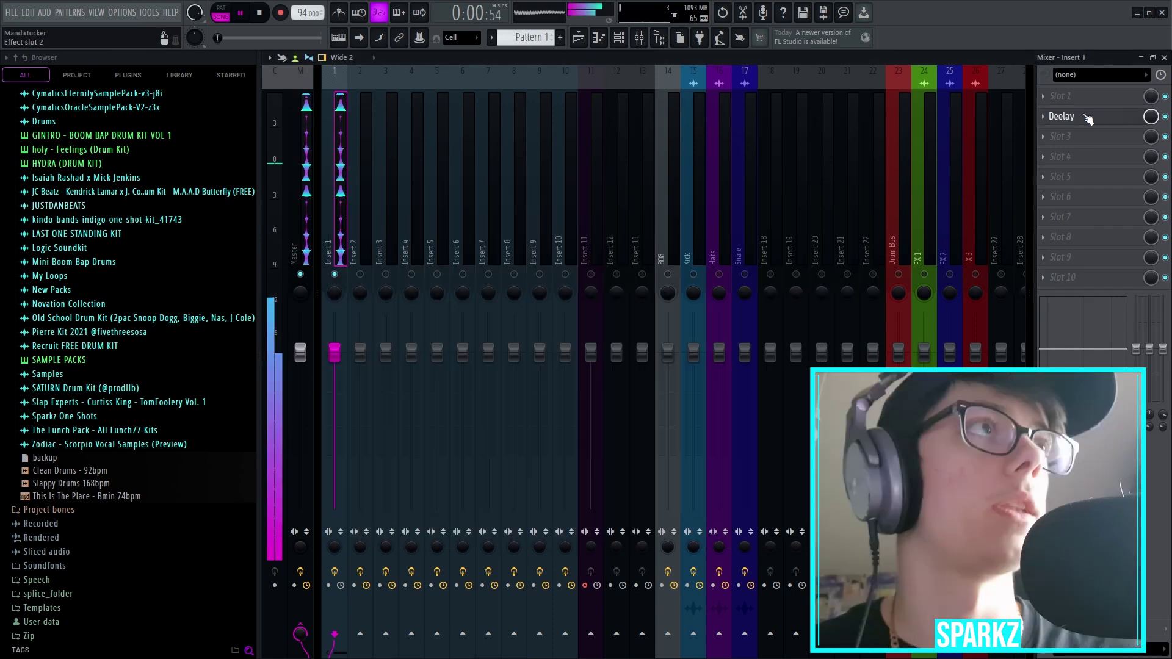
Step: Add Fruity parametric EQ 2 ahead of Deelay on Insert 1 and make a deep band 5 cut around 1 kHz
{"action": "left_click", "coordinate": [1080, 96]}
{"action": "left_click", "coordinate": [852, 43]}
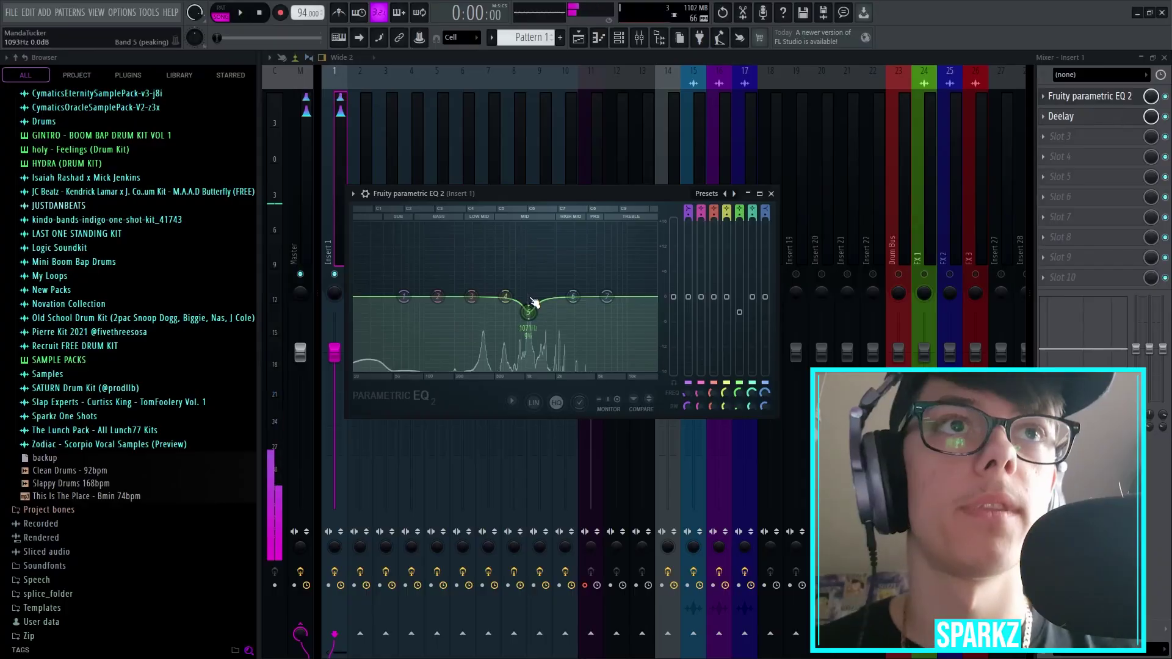
{"action": "left_click_drag", "start_coordinate": [529, 323], "coordinate": [528, 345]}
{"action": "key", "text": "space"}
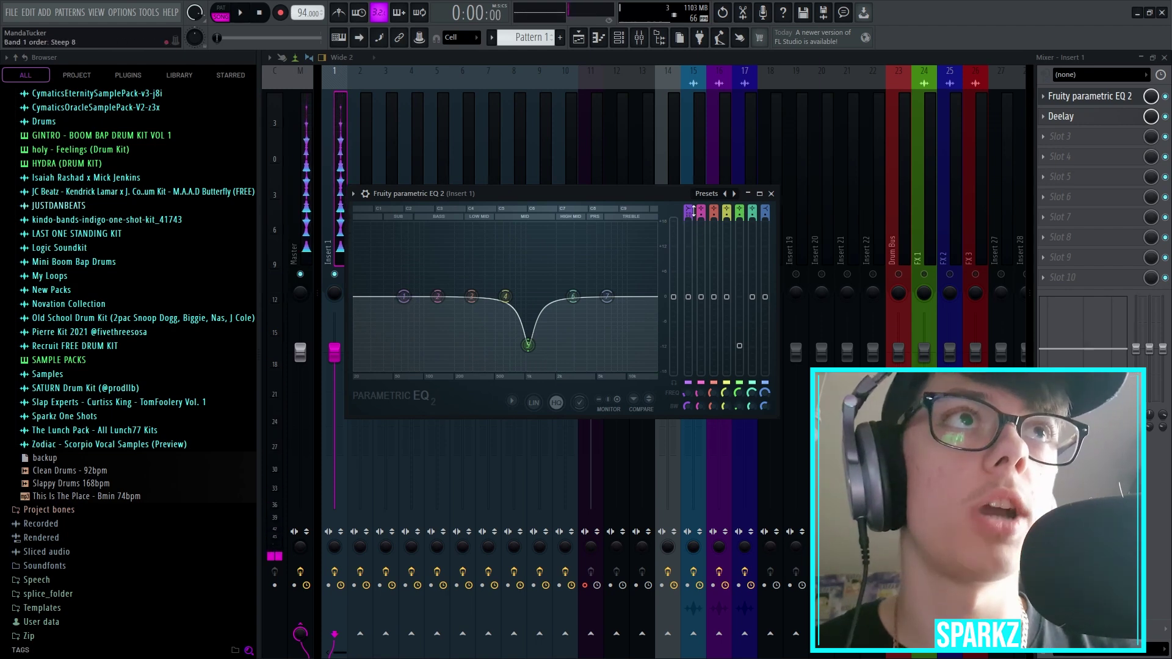
Step: Set EQ band 1 to a Steep 8 high-pass at about 154 Hz and play the result
{"action": "mouse_move", "coordinate": [693, 211]}
{"action": "left_mouse_down"}
{"action": "mouse_move", "coordinate": [693, 235]}
{"action": "mouse_move", "coordinate": [693, 223]}
{"action": "left_mouse_up"}
{"action": "left_click_drag", "start_coordinate": [403, 297], "coordinate": [442, 297]}
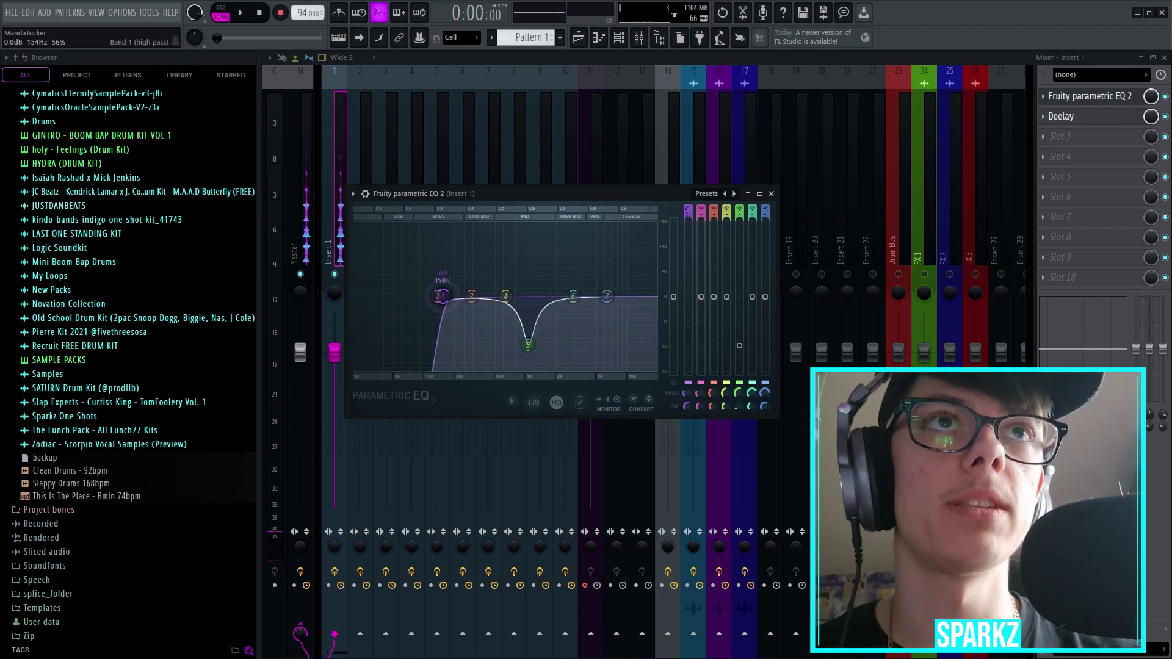
{"action": "key", "text": "space"}
Step: Add Cymatics Origin to slot 3 of Insert 1, after Deelay
{"action": "left_click", "coordinate": [1061, 137]}
{"action": "mouse_move", "coordinate": [1073, 151]}
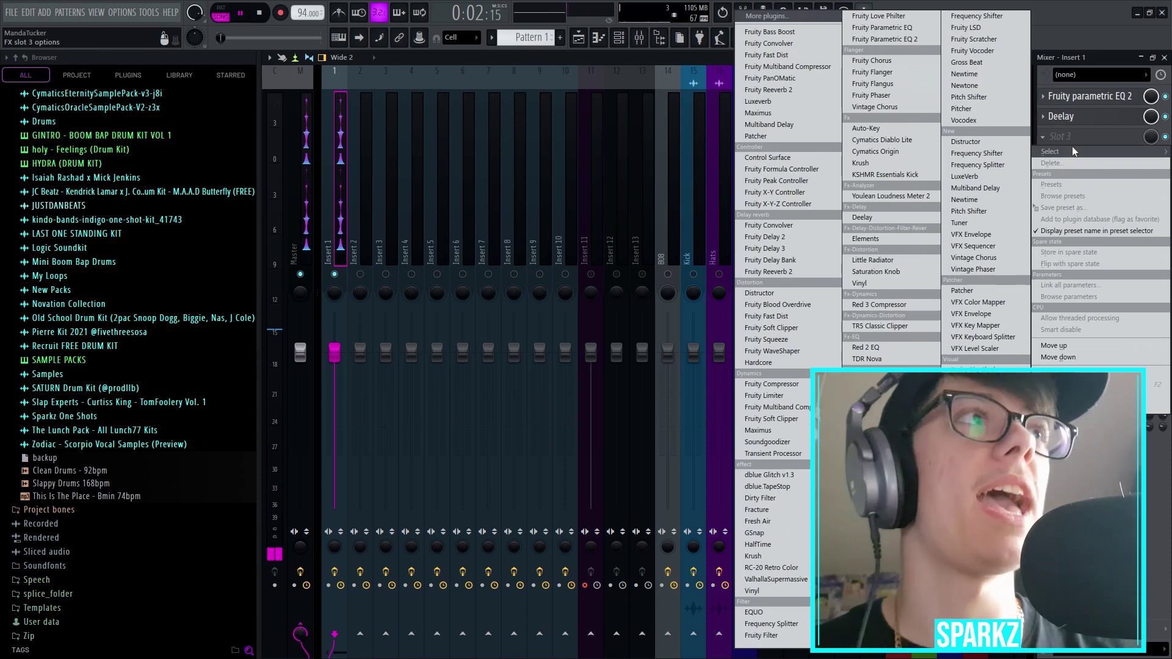
{"action": "left_click", "coordinate": [1075, 141]}
{"action": "key", "text": "space"}
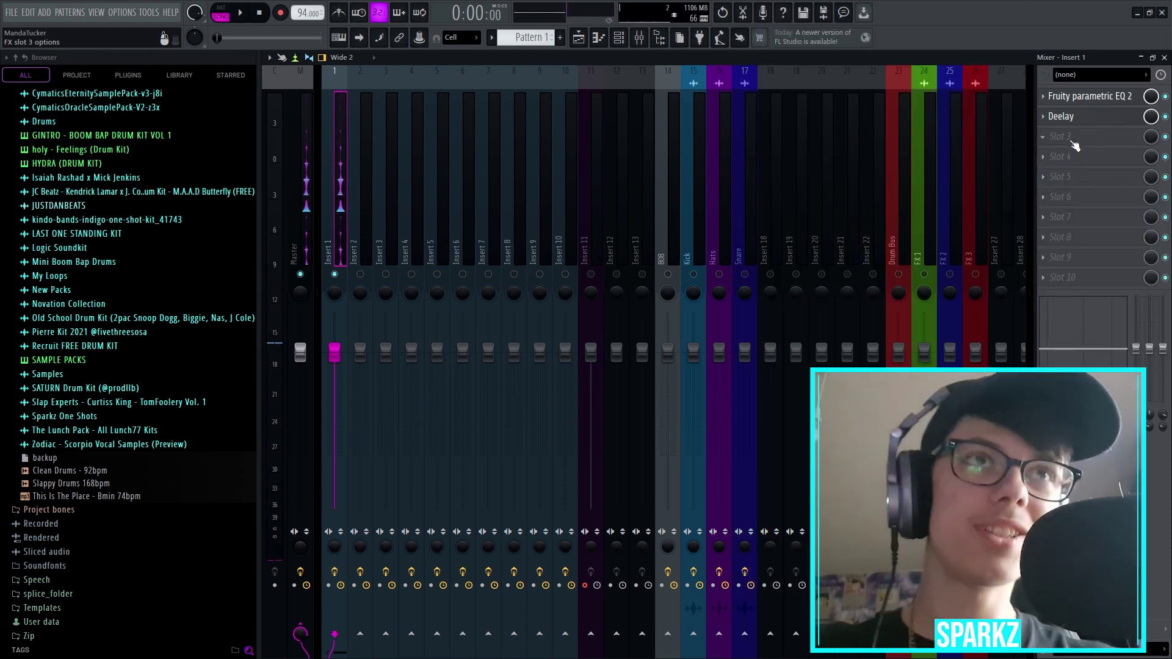
{"action": "left_click", "coordinate": [1074, 145]}
{"action": "mouse_move", "coordinate": [1073, 150]}
{"action": "left_click", "coordinate": [877, 151]}
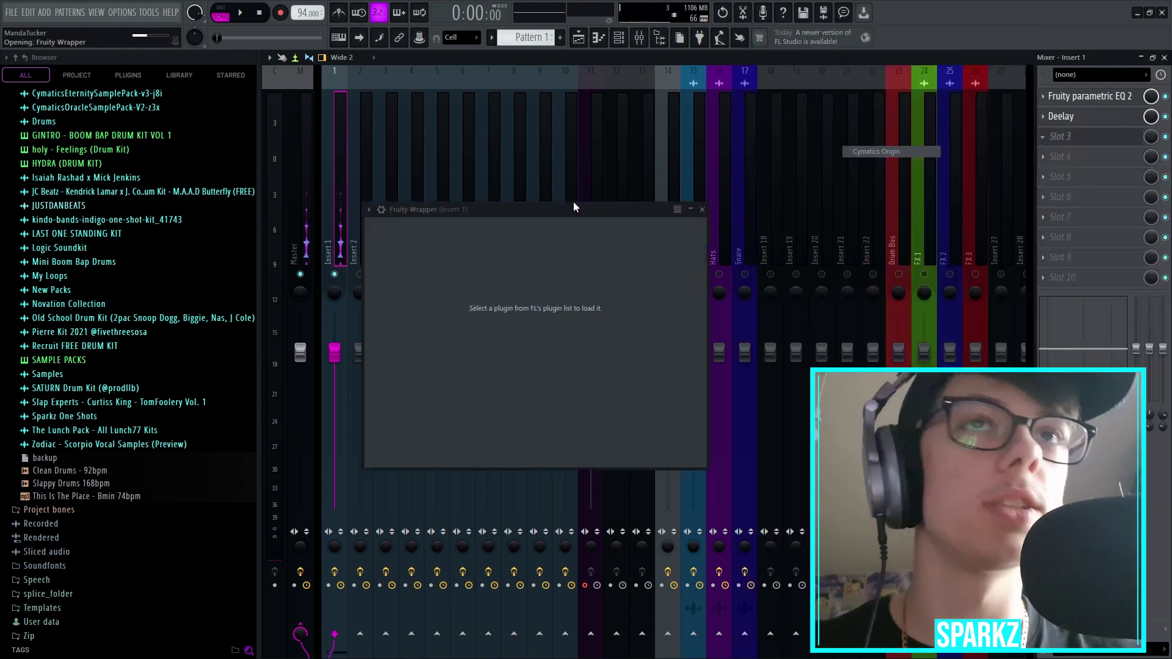
Step: During playback, raise Origin's resample frequency and saturation, set its noise level to 20%, and lower its movement
{"action": "key", "text": "space"}
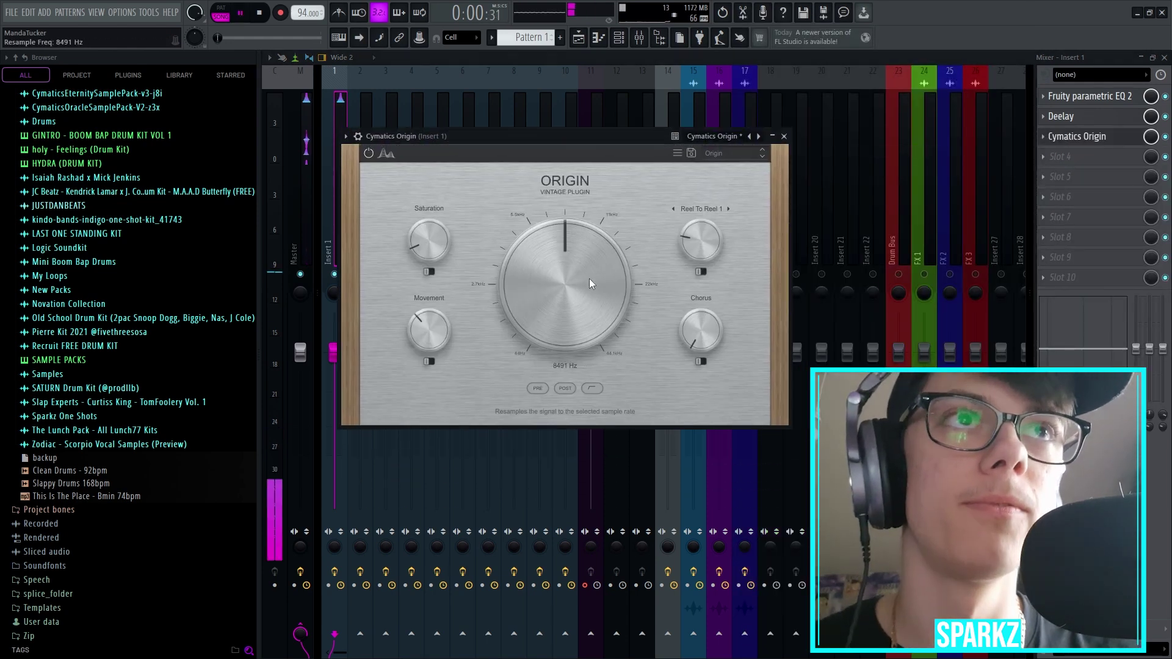
{"action": "left_click_drag", "start_coordinate": [591, 282], "coordinate": [656, 256]}
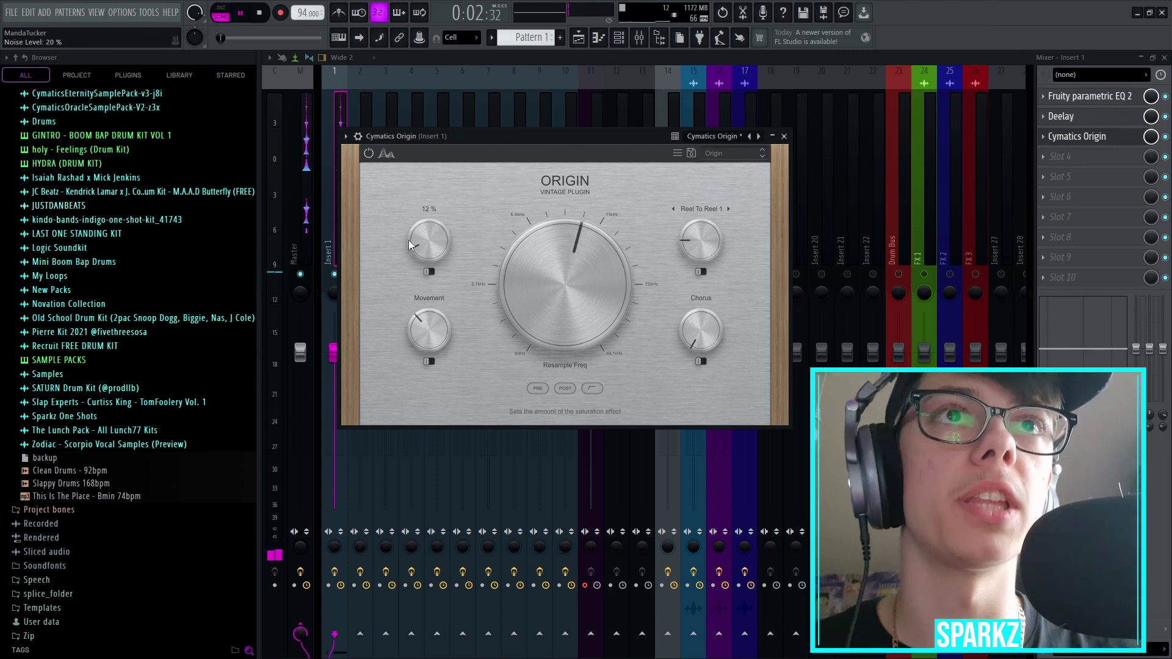
{"action": "left_click_drag", "start_coordinate": [408, 240], "coordinate": [408, 225]}
{"action": "left_click_drag", "start_coordinate": [430, 307], "coordinate": [429, 327]}
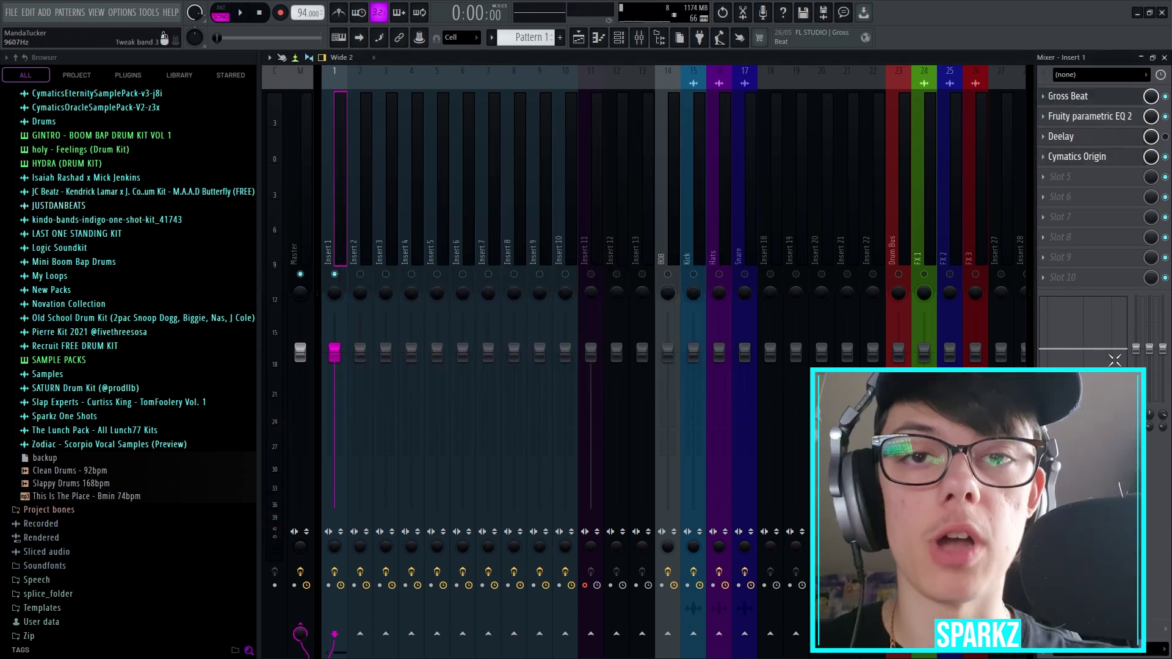
Step: Load Gross Beat's Momentary preset on Insert 1 and activate the 1/2 Speed time slot
{"action": "left_click", "coordinate": [1125, 98]}
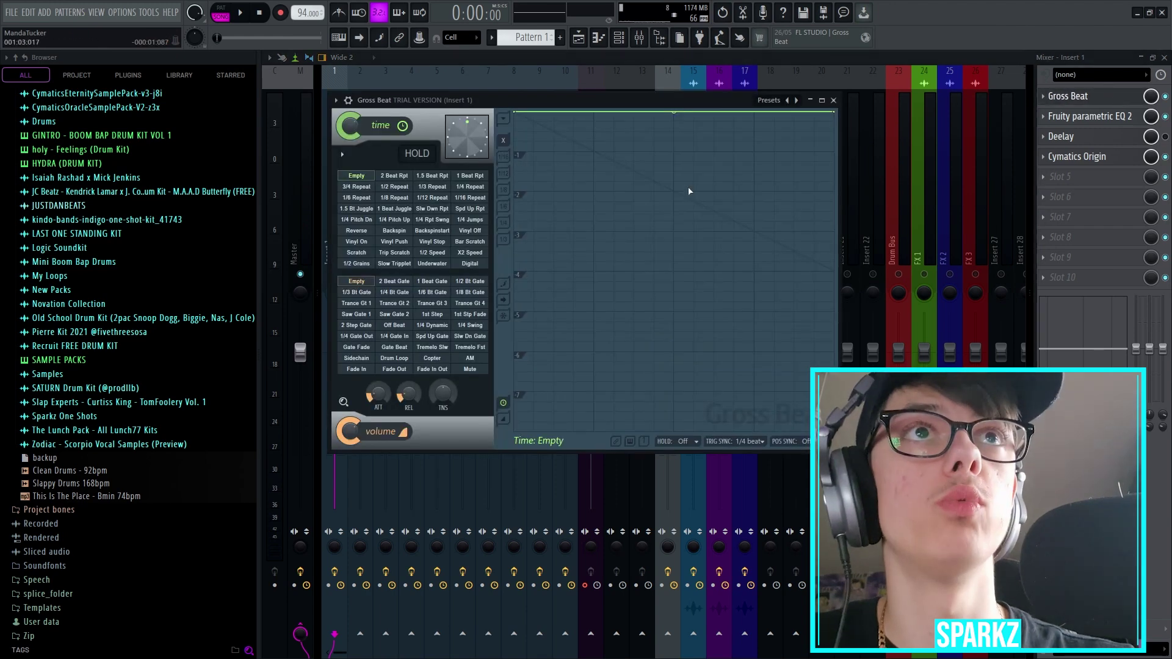
{"action": "left_click", "coordinate": [767, 101]}
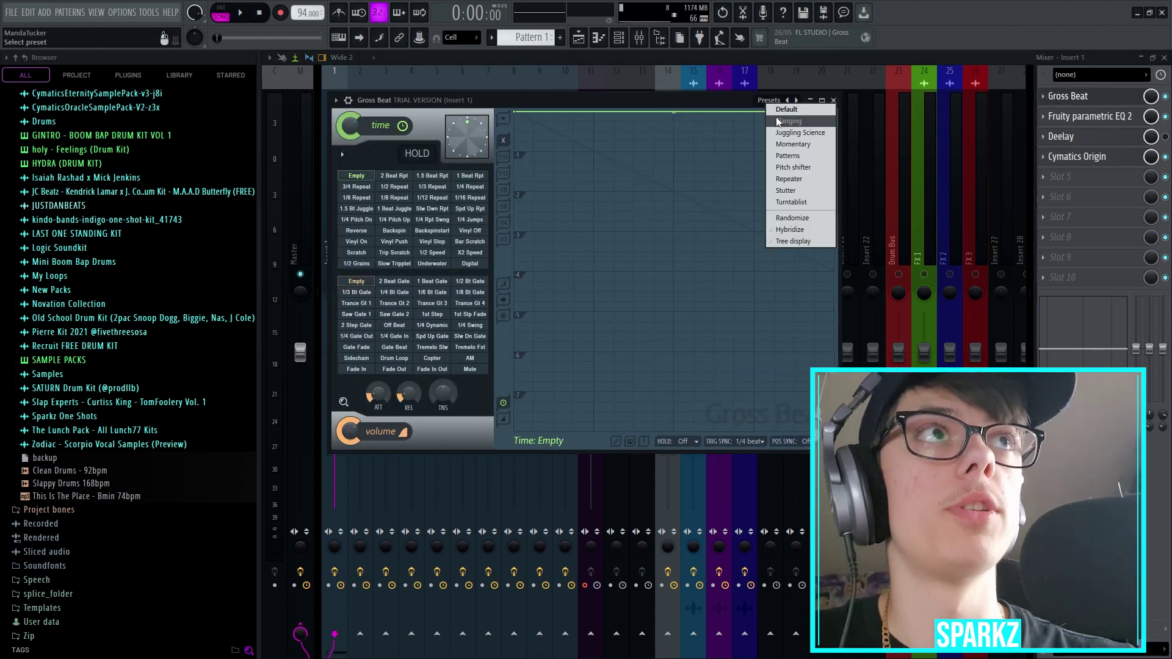
{"action": "left_click", "coordinate": [791, 122]}
{"action": "left_click", "coordinate": [428, 254]}
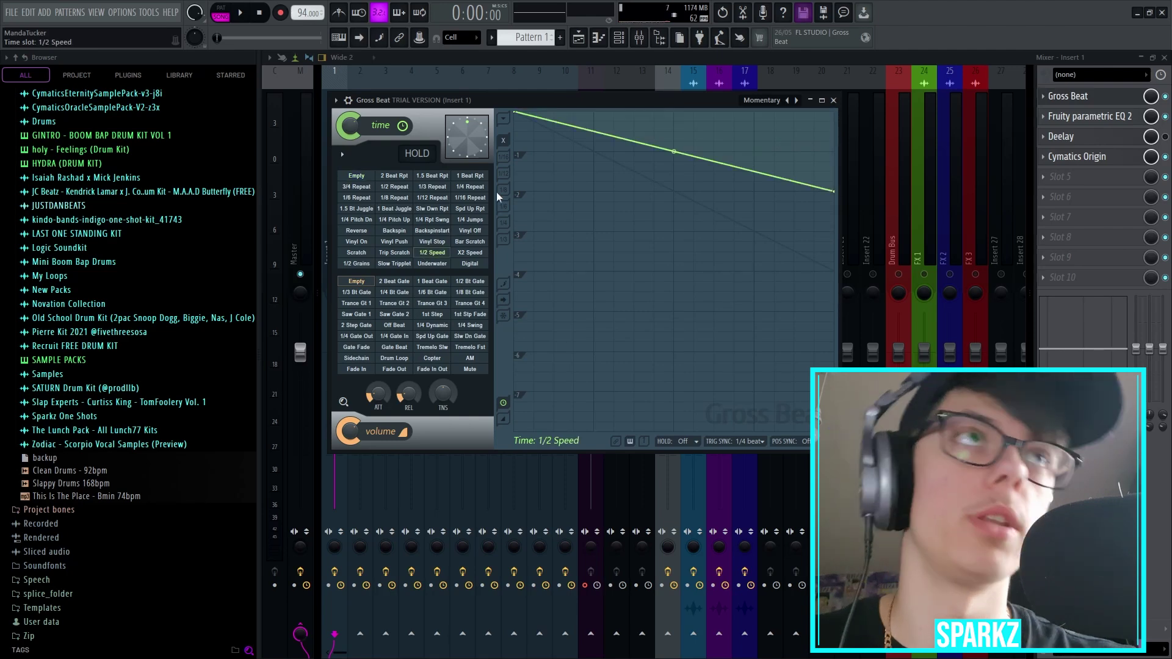
{"action": "left_click", "coordinate": [833, 100]}
Step: Replace Gross Beat with HalfTime in slot 1 of Insert 1 and return to the playlist
{"action": "left_click", "coordinate": [1044, 96]}
{"action": "mouse_move", "coordinate": [1053, 111]}
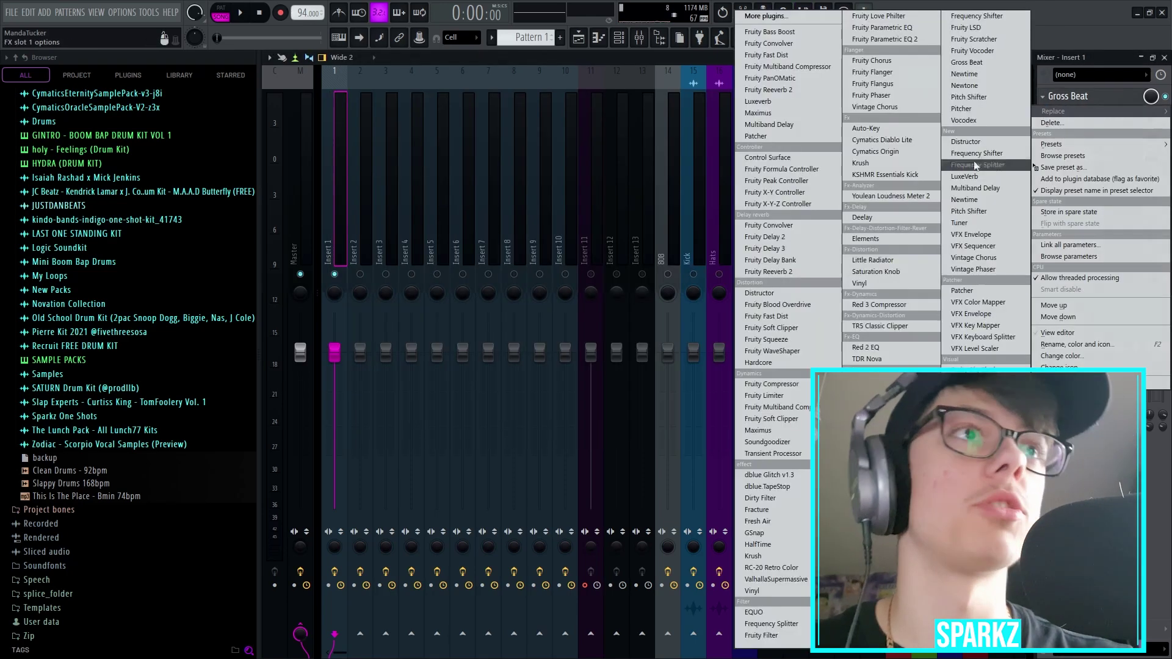
{"action": "left_click", "coordinate": [768, 546]}
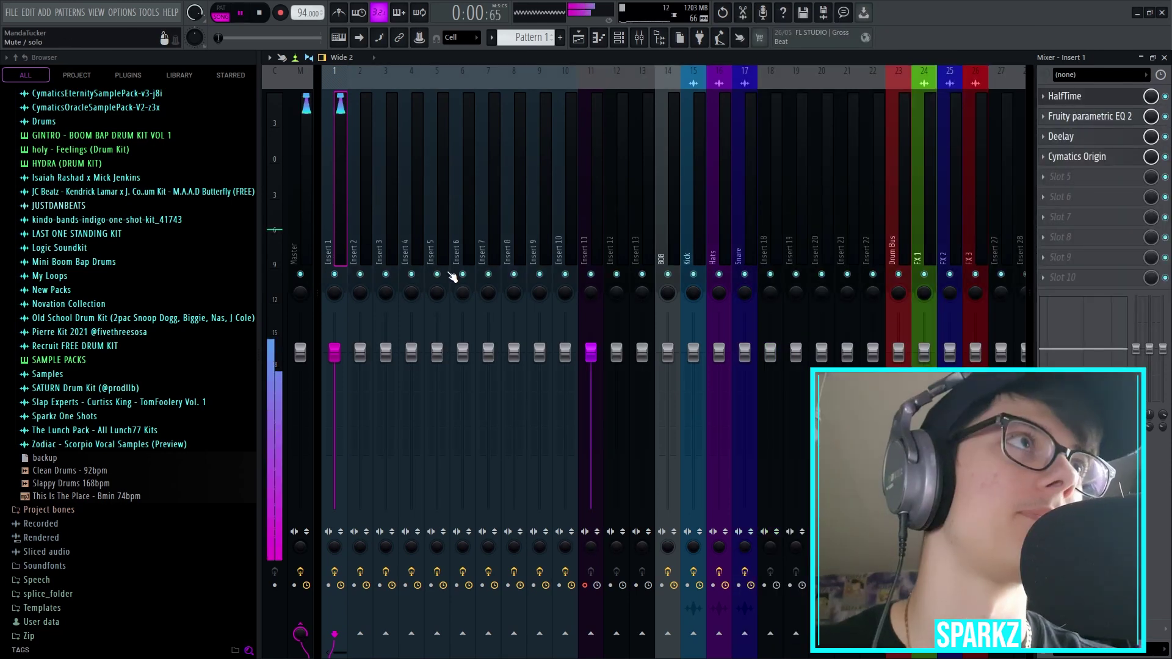
{"action": "key", "text": "F9"}
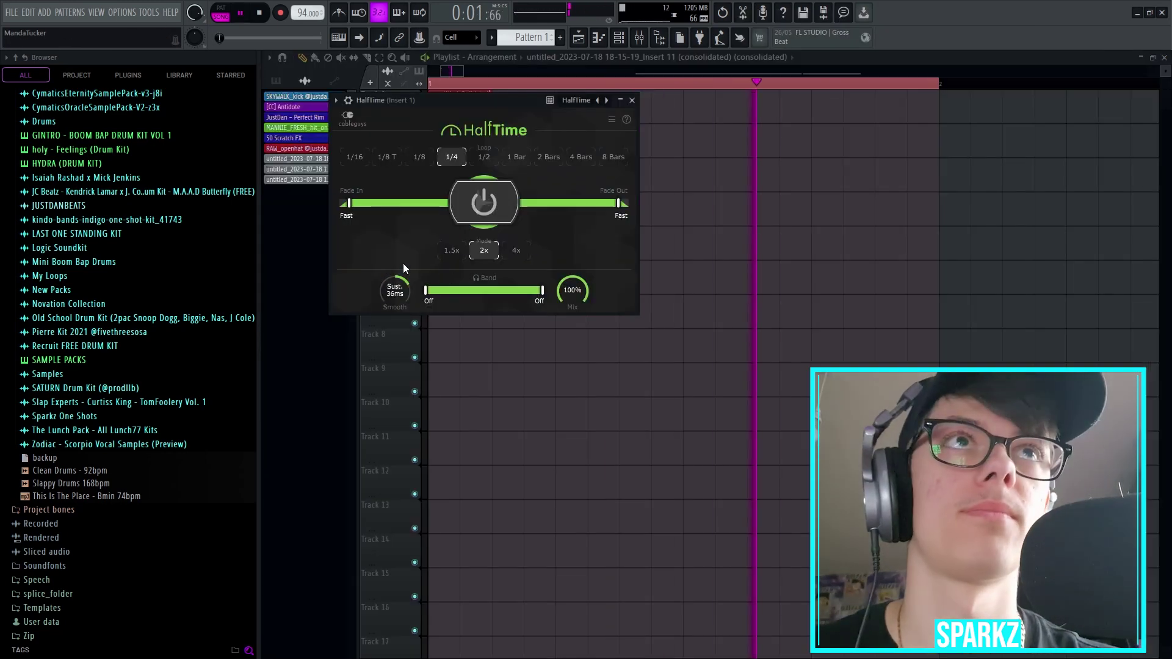
{"action": "left_click", "coordinate": [632, 101]}
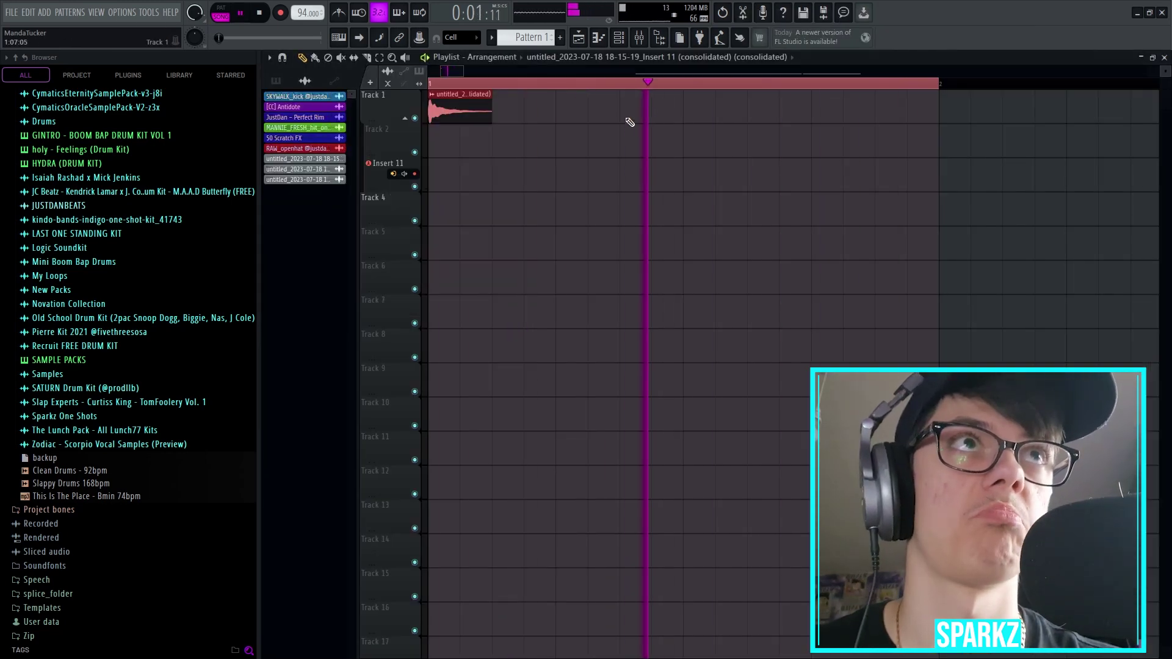
Step: Stop playback and consolidate the effected clip over the one-bar selection into a new audio clip
{"action": "key", "text": "space"}
{"action": "scroll", "coordinate": [565, 178], "scroll_direction": "down", "scroll_amount": 3}
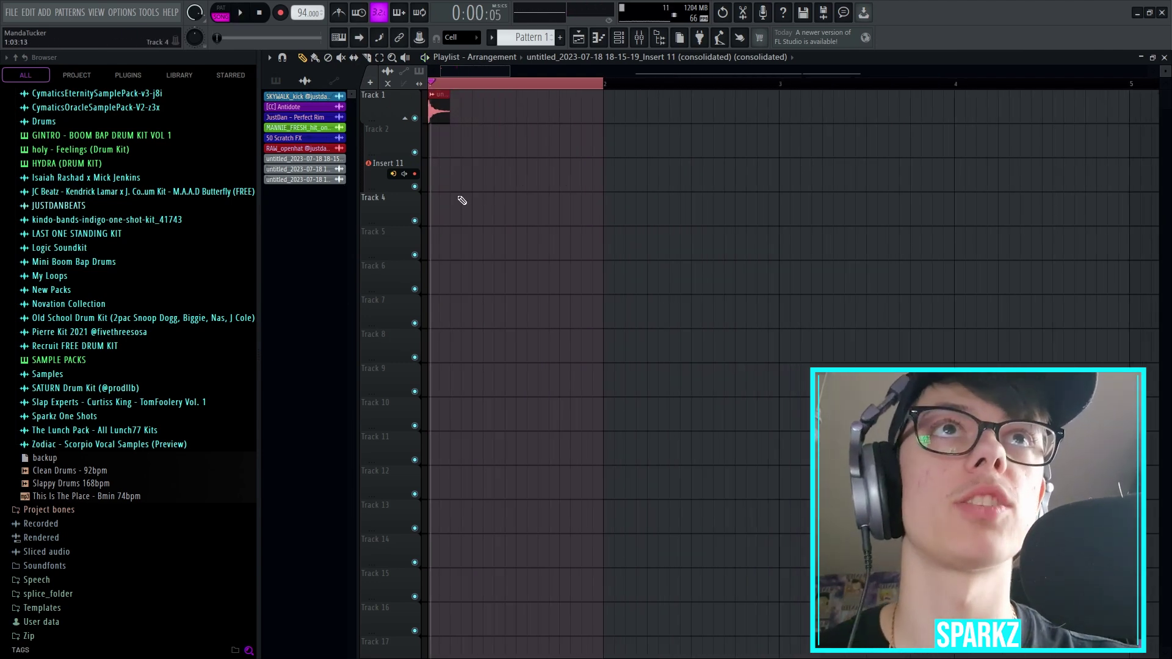
{"action": "key", "text": "ctrl+r"}
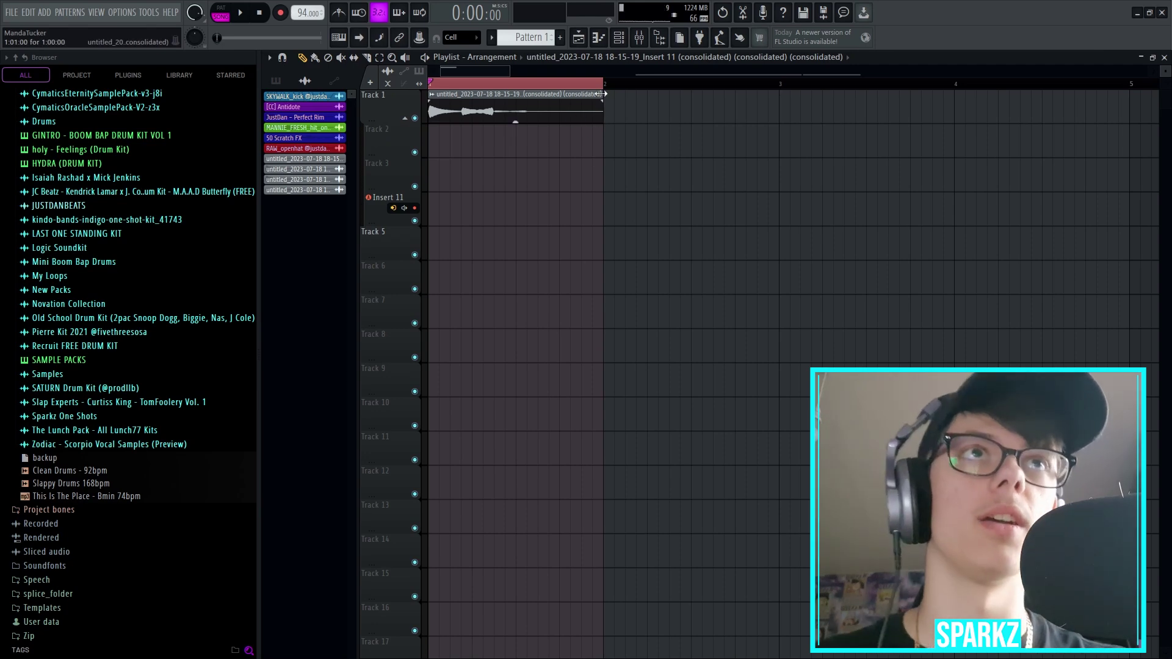
Step: Clear the time selection, open the newly consolidated clip's settings and play it back
{"action": "left_click", "coordinate": [549, 82]}
{"action": "left_click", "coordinate": [478, 95]}
{"action": "key", "text": "space"}
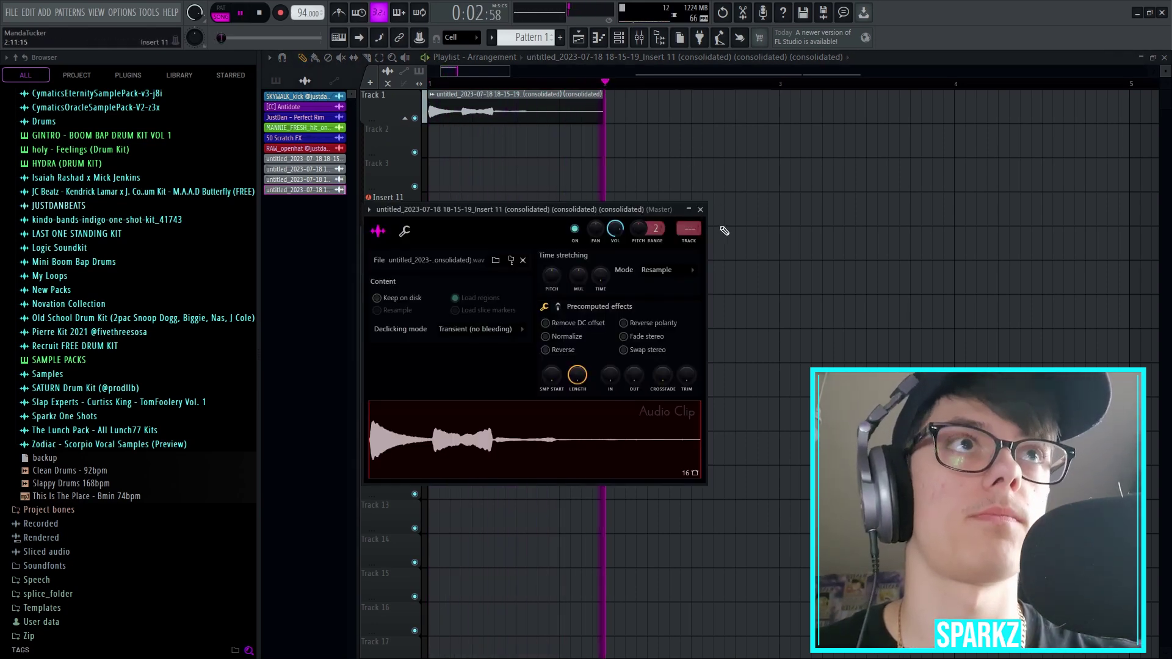
Step: Close the consolidated clip's settings and stop playback
{"action": "left_click", "coordinate": [700, 210]}
{"action": "key", "text": "space"}
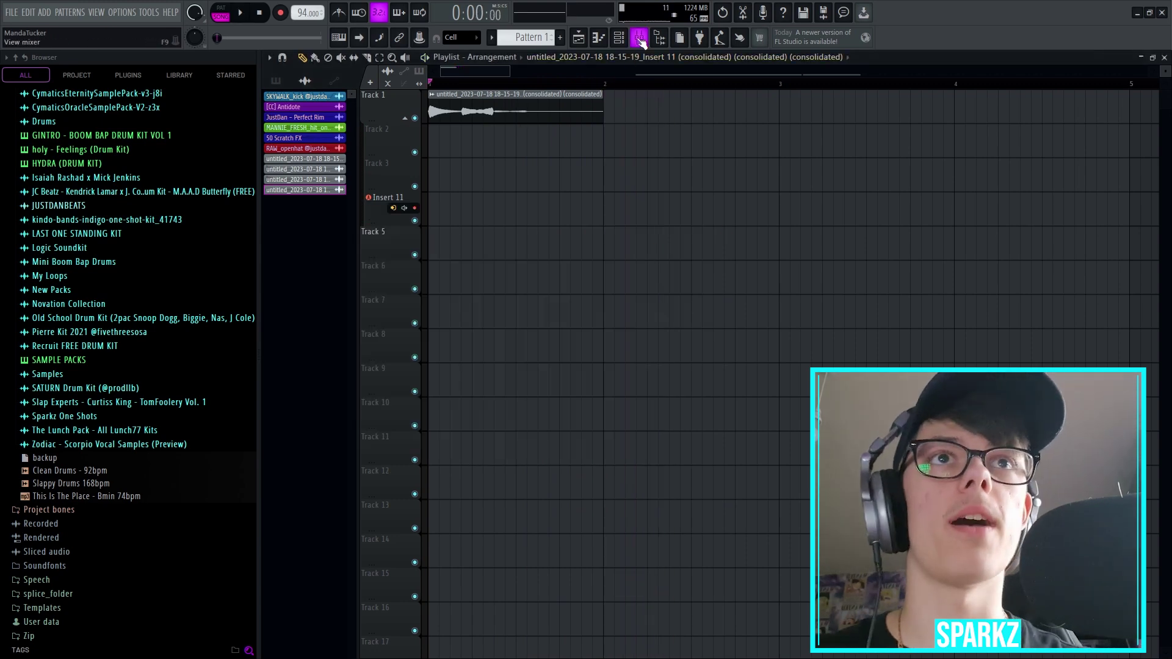
{"action": "left_click", "coordinate": [640, 40]}
{"action": "left_click", "coordinate": [638, 43]}
Step: Open the consolidated clip's audio in Edison and load it into a new Sampler channel
{"action": "left_click", "coordinate": [537, 93]}
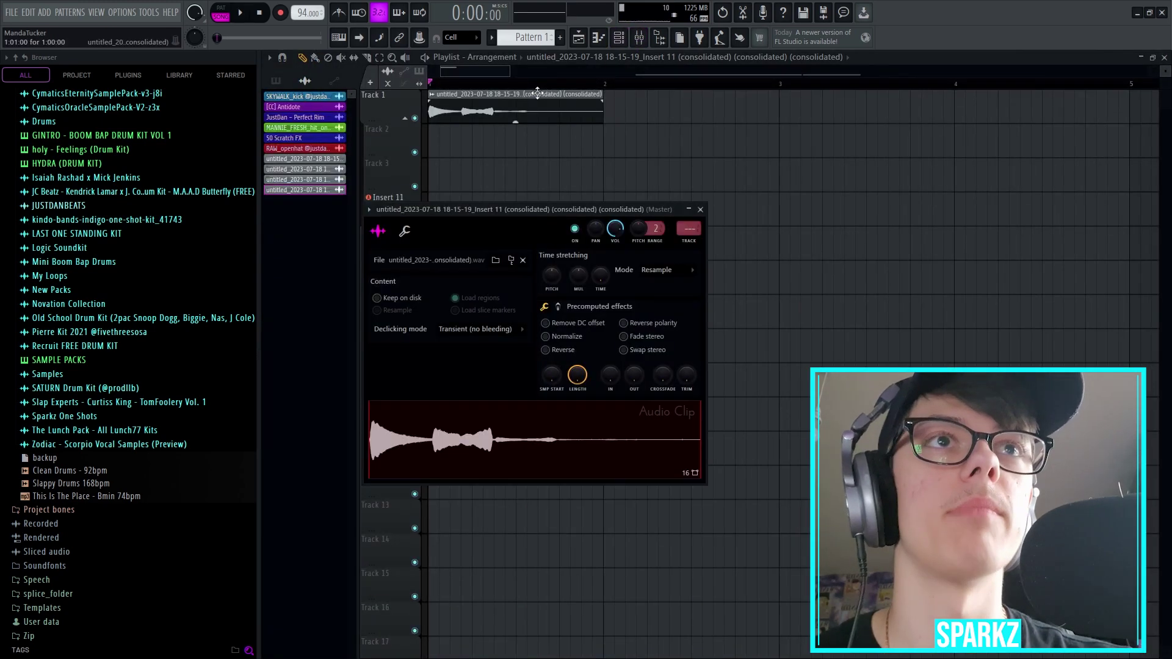
{"action": "left_click", "coordinate": [405, 231]}
{"action": "left_click", "coordinate": [389, 235]}
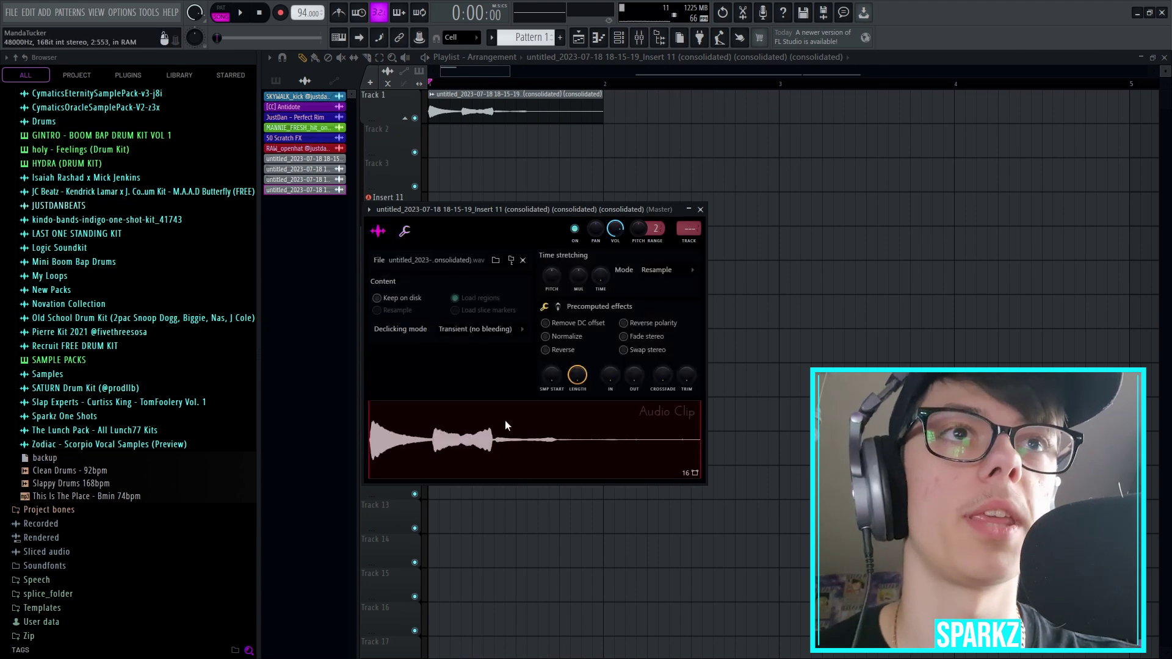
{"action": "right_click", "coordinate": [504, 420]}
{"action": "left_click", "coordinate": [547, 486]}
{"action": "right_click", "coordinate": [486, 328]}
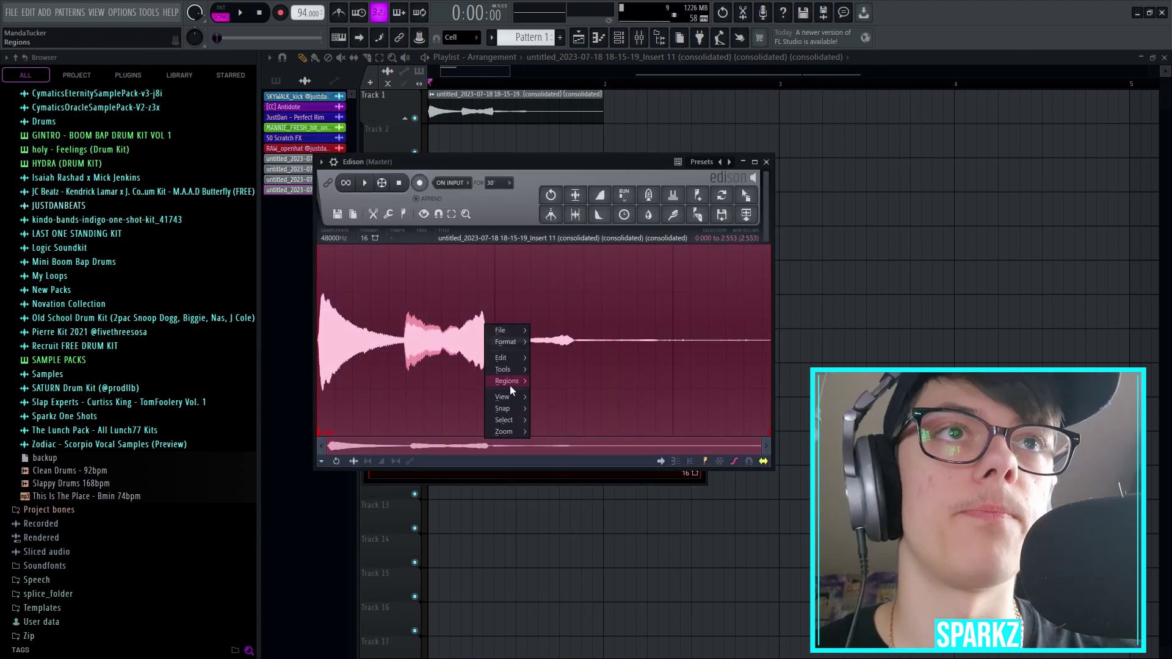
{"action": "left_click", "coordinate": [588, 533]}
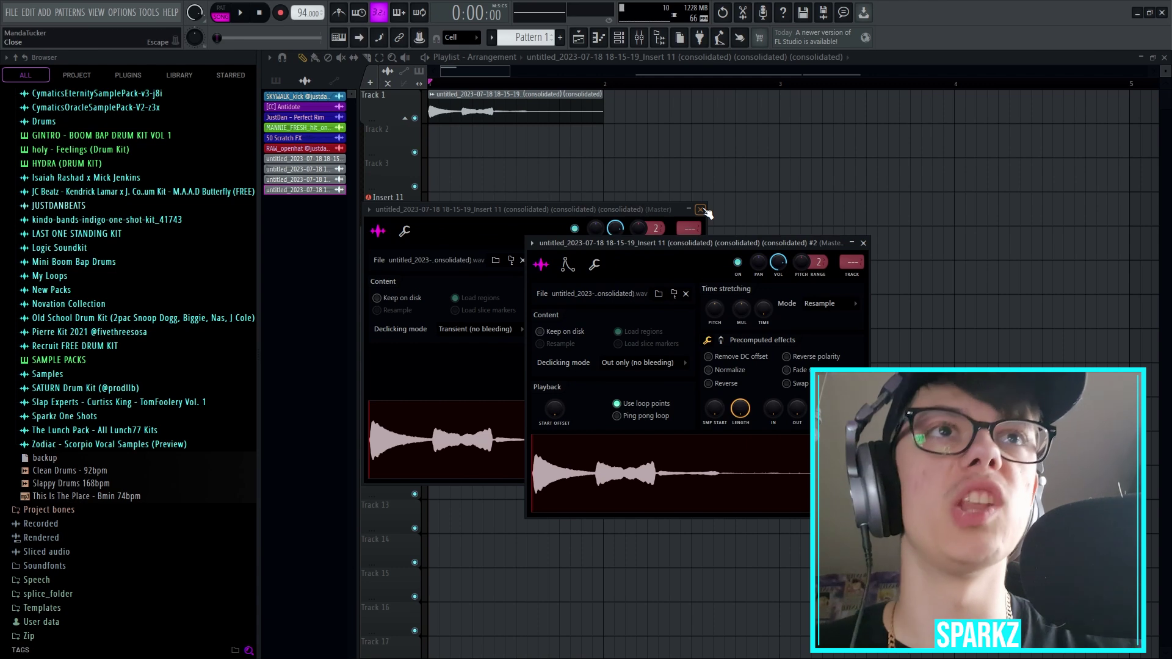
Step: Close the audio clip's settings and display the new sampler's envelope and root note keyboard
{"action": "left_click", "coordinate": [702, 210]}
{"action": "left_click_drag", "start_coordinate": [639, 244], "coordinate": [527, 173]}
{"action": "left_click", "coordinate": [453, 194]}
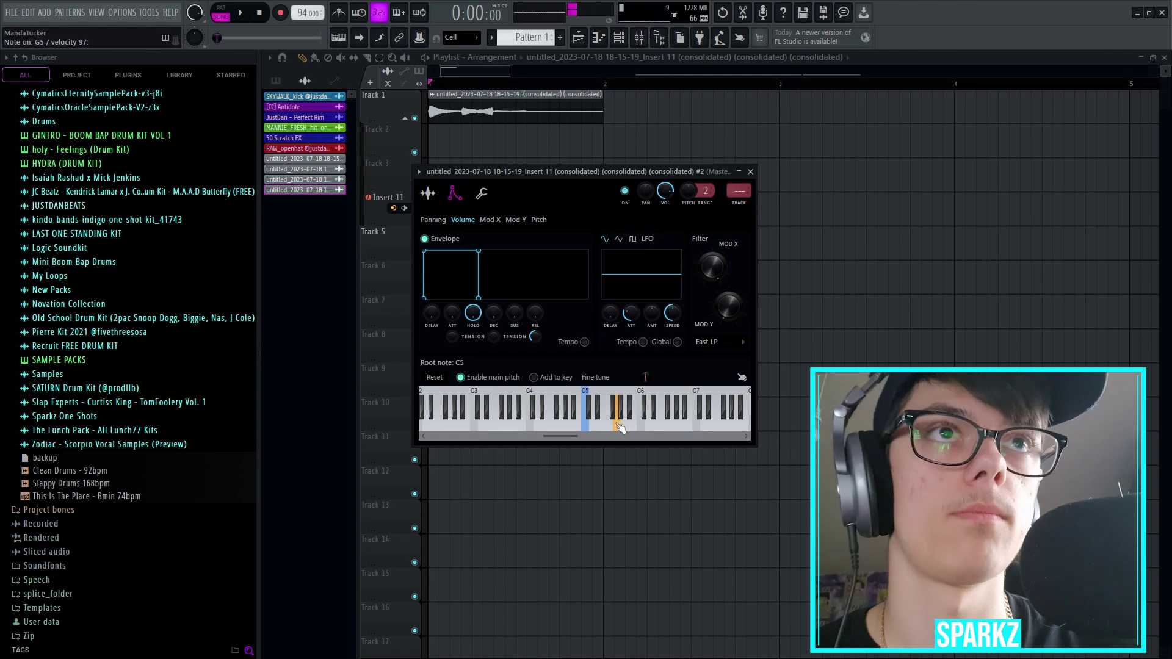
Step: Remove the consolidated audio clip from the playlist and place Pattern 1 at bar 1 of Track 1
{"action": "left_click", "coordinate": [580, 44]}
{"action": "right_click", "coordinate": [513, 107]}
{"action": "left_click", "coordinate": [432, 127]}
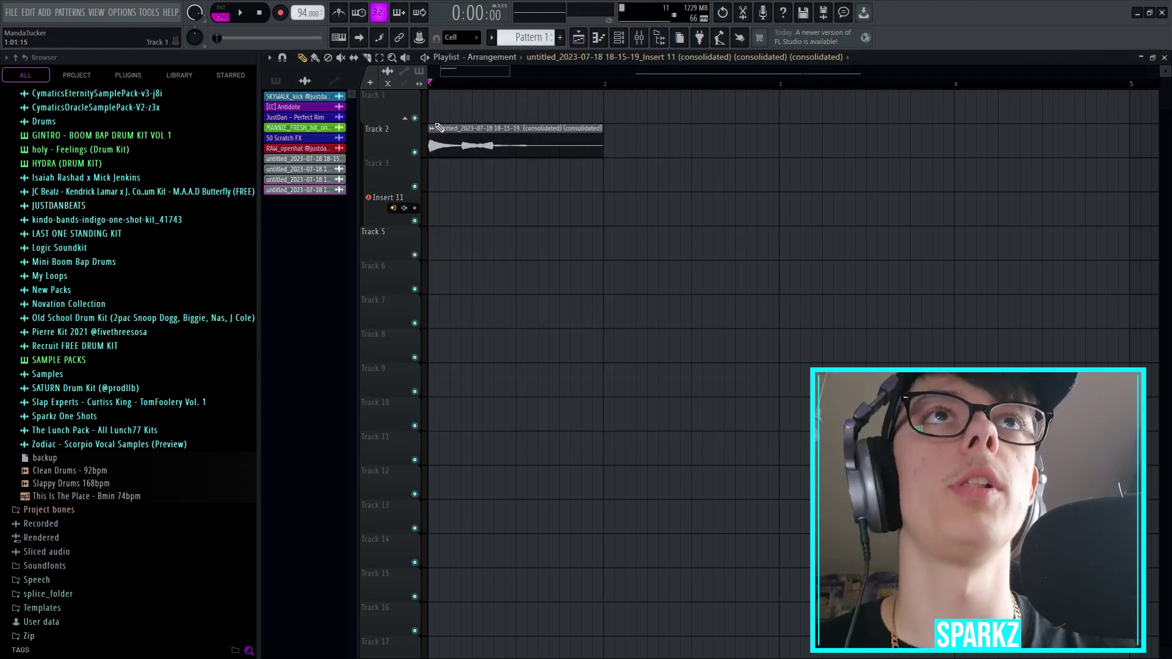
{"action": "right_click", "coordinate": [454, 147]}
{"action": "key", "text": "1"}
{"action": "left_click", "coordinate": [463, 113]}
{"action": "left_click_drag", "start_coordinate": [493, 120], "coordinate": [463, 113]}
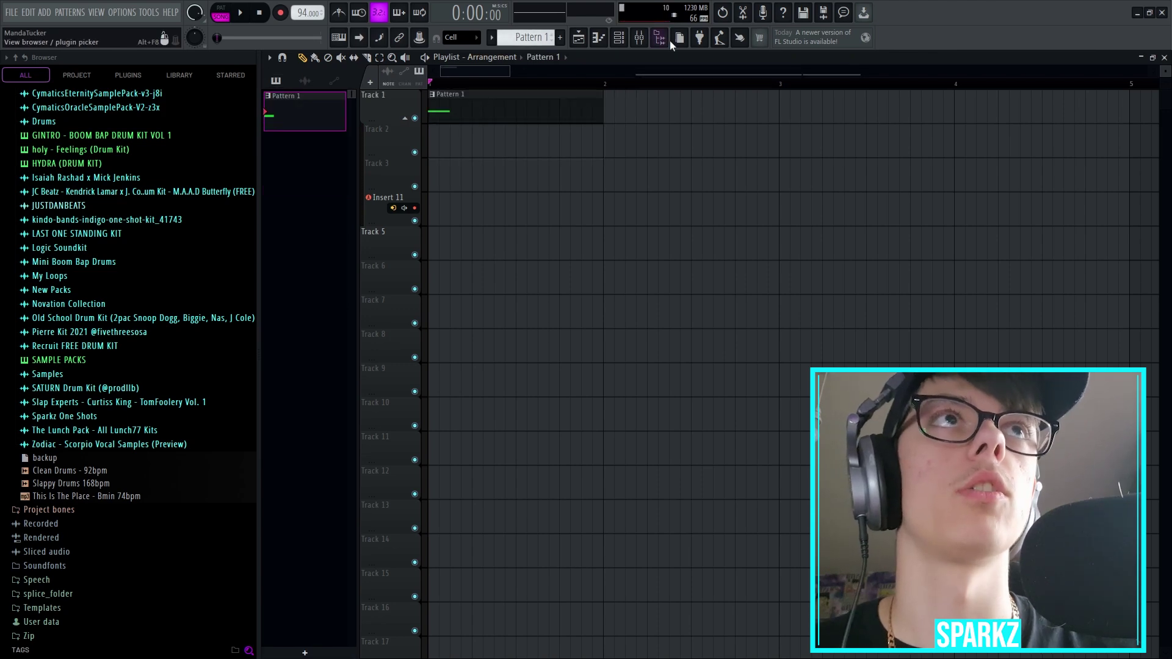
Step: Rename the new sampler channel in the channel rack as Pencil
{"action": "left_click", "coordinate": [619, 37]}
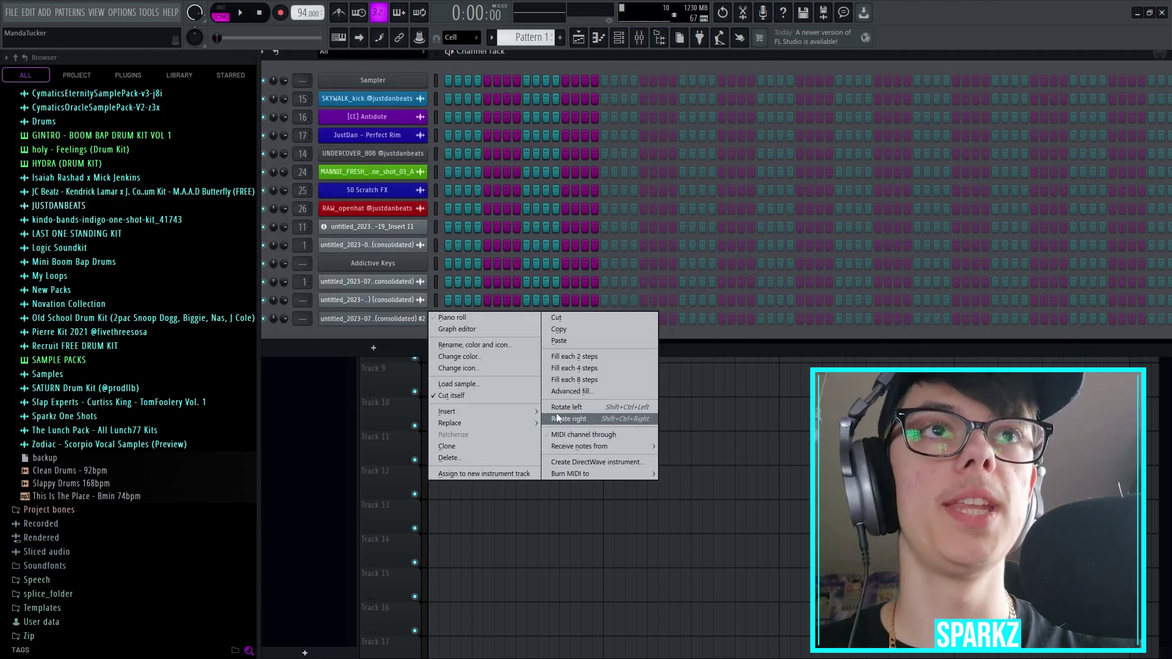
{"action": "left_click", "coordinate": [475, 345]}
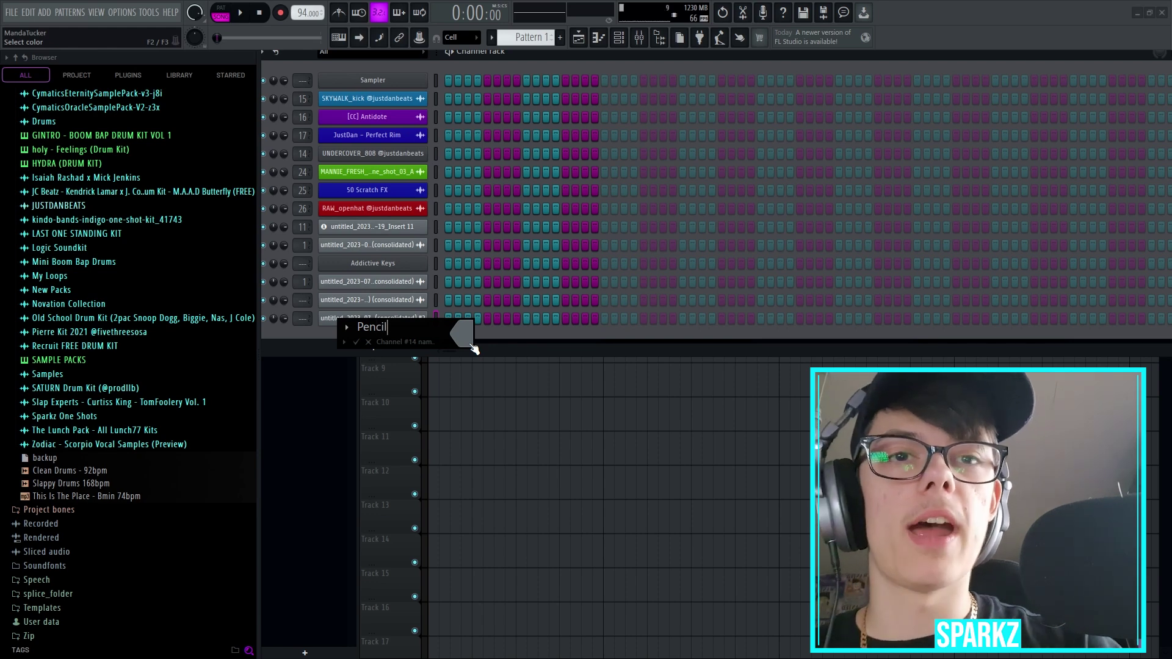
{"action": "left_click_drag", "start_coordinate": [473, 348], "coordinate": [470, 347]}
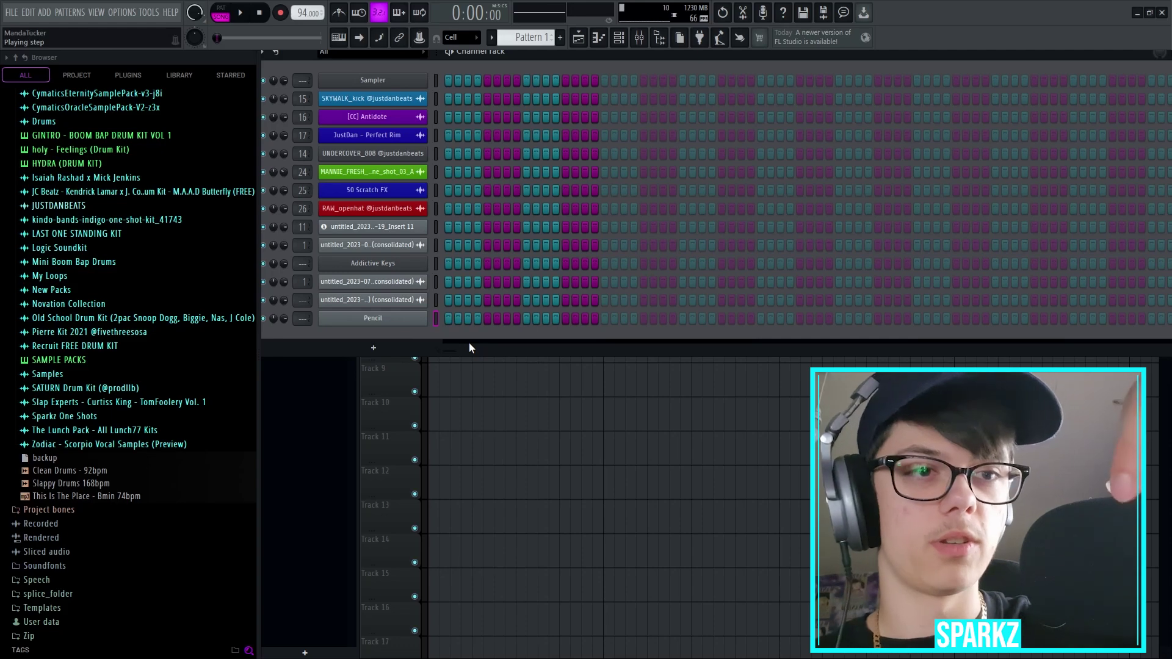
Step: Write a two-bar melody of alternating D5 and C#5 notes in the Pencil channel's piano roll
{"action": "key", "text": "F7"}
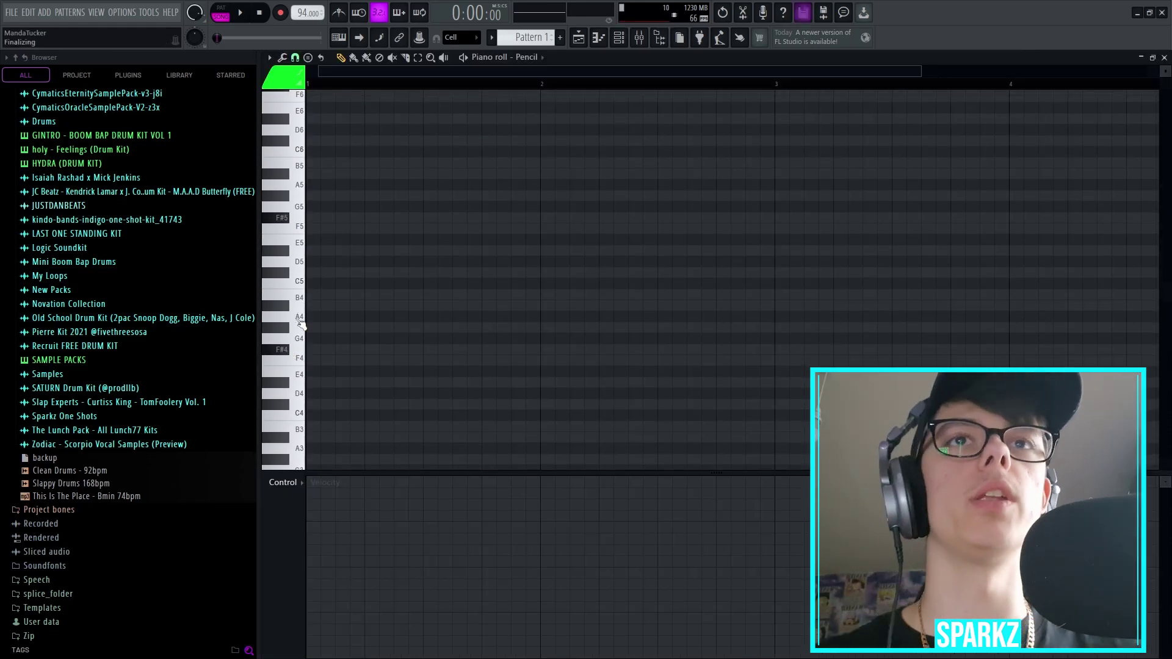
{"action": "left_click", "coordinate": [269, 58]}
{"action": "mouse_move", "coordinate": [293, 116]}
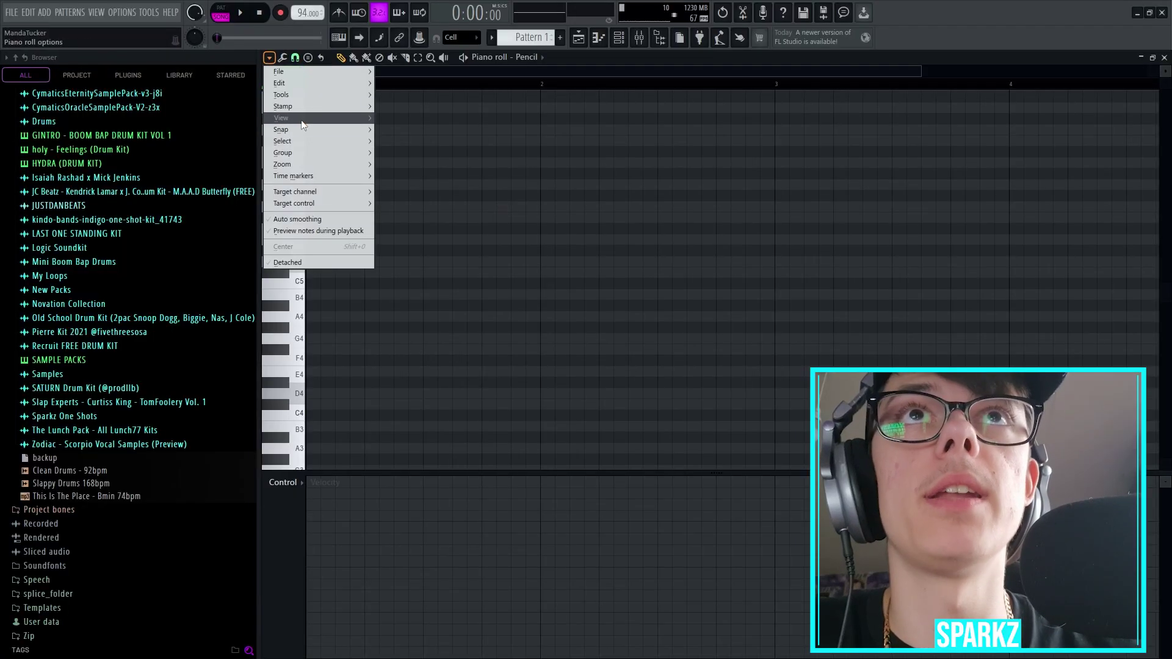
{"action": "left_click", "coordinate": [470, 310]}
{"action": "key", "text": "ctrl+z"}
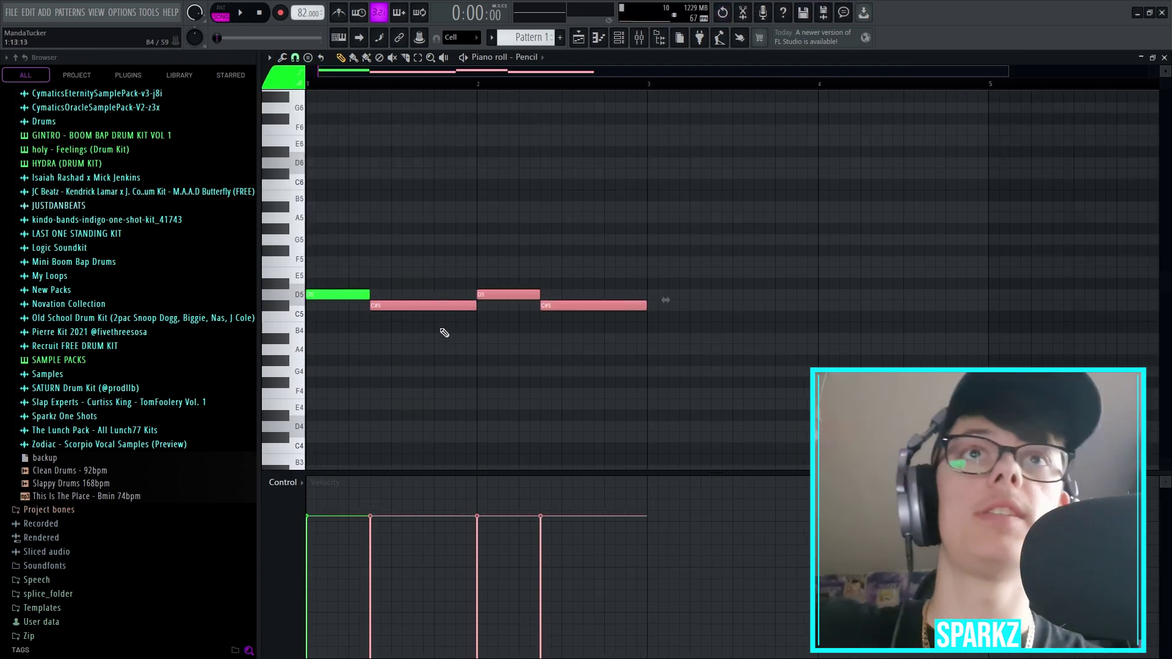
Step: Add a short A#5 note on beat 4 of bar 1, shorten the last C#5 note and play the melody
{"action": "left_click", "coordinate": [444, 207]}
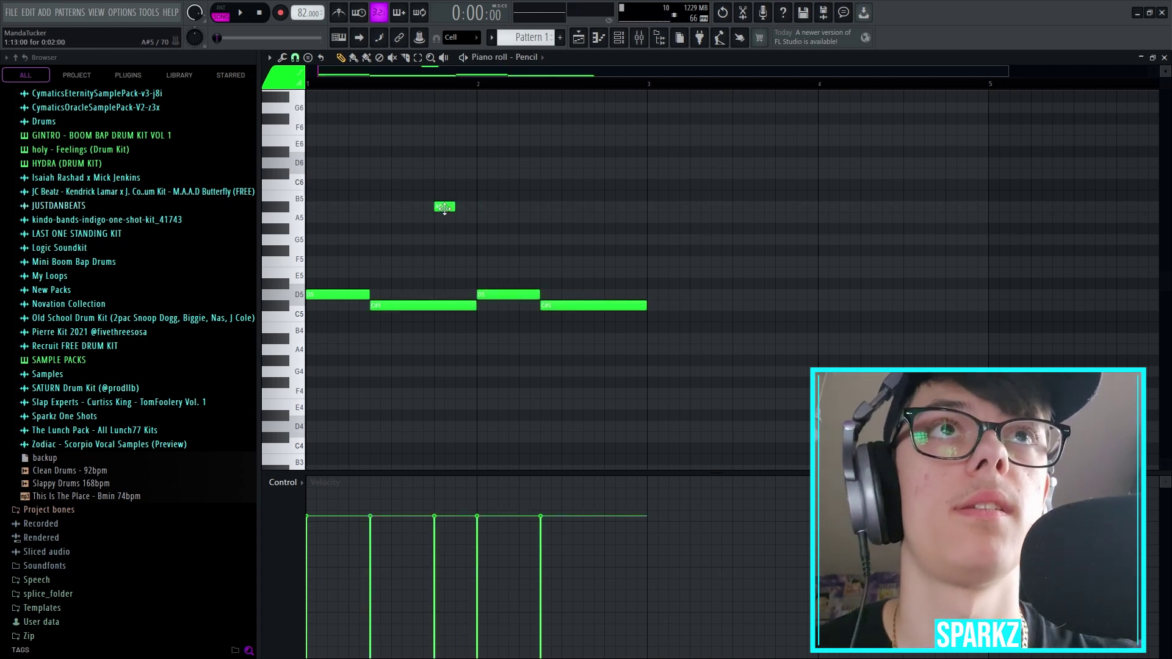
{"action": "key", "text": "space"}
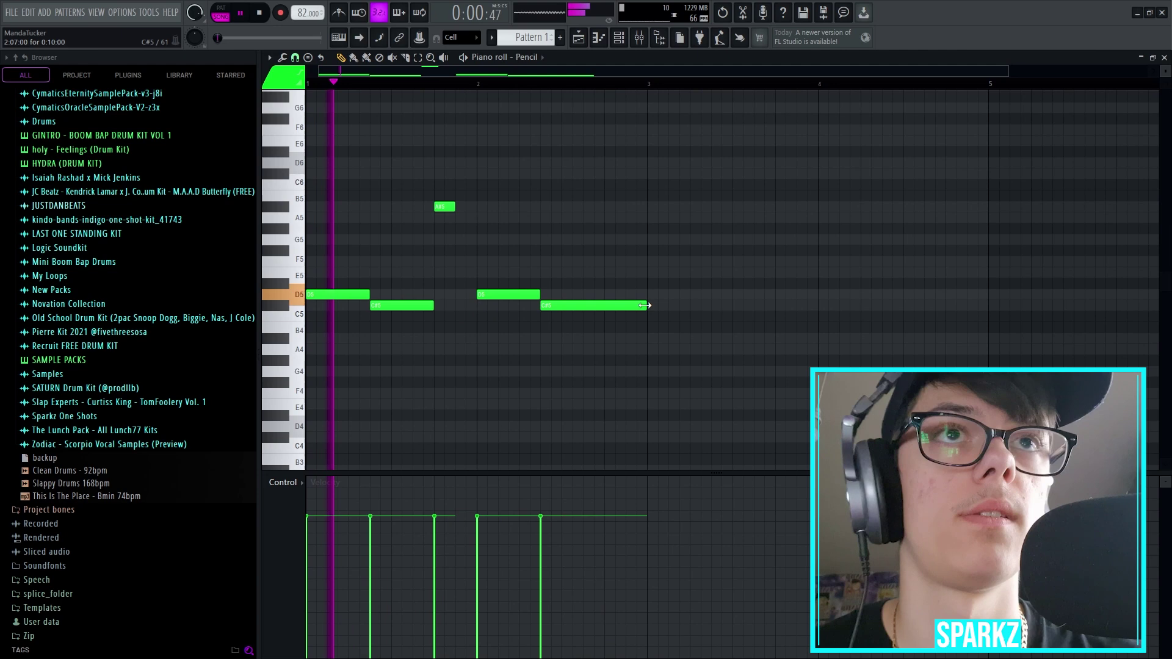
{"action": "left_click_drag", "start_coordinate": [645, 305], "coordinate": [593, 305]}
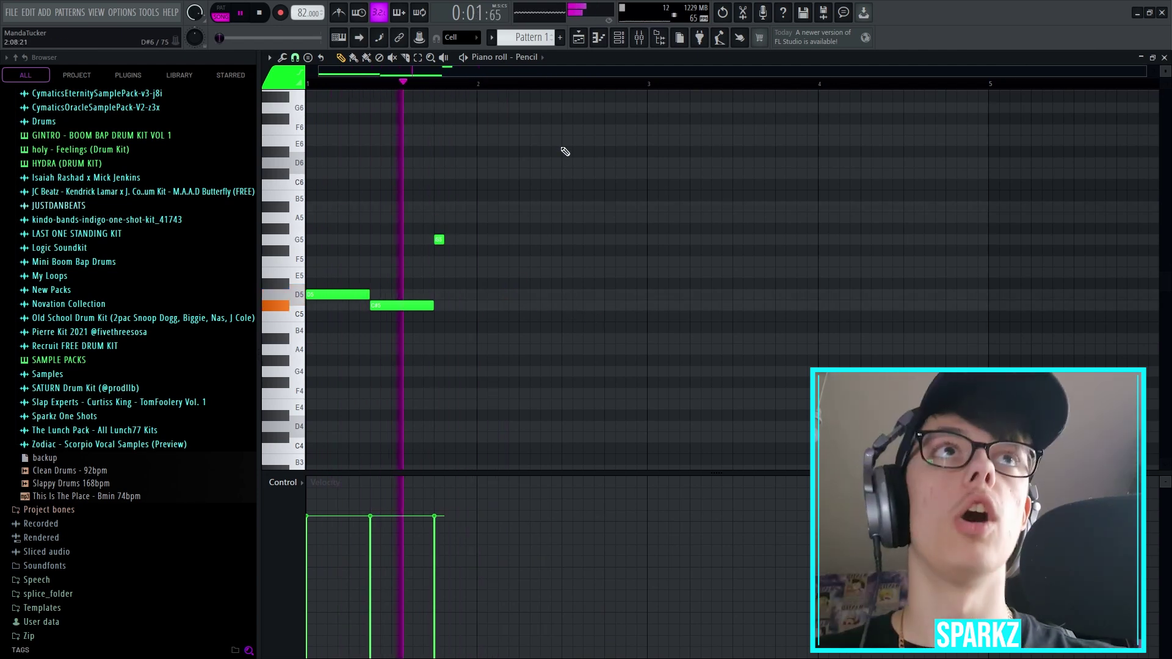
{"action": "key", "text": "space"}
Step: Clone the Pencil channel and trim the copy's sample start and length to isolate a single decaying hit
{"action": "left_click", "coordinate": [599, 38]}
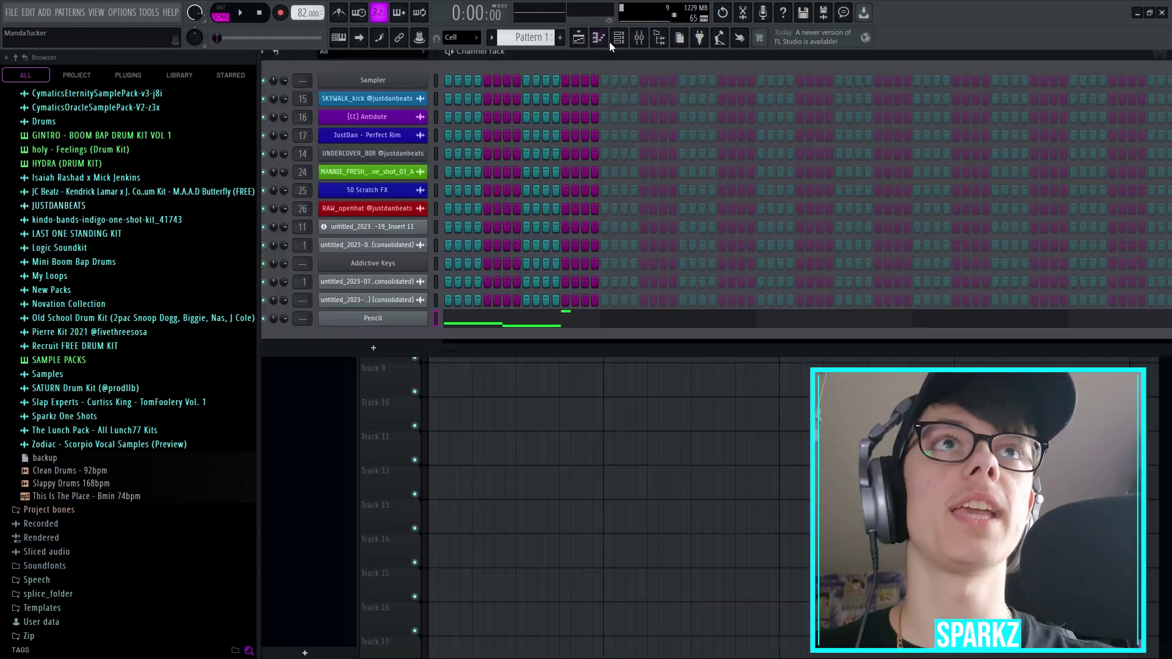
{"action": "left_click", "coordinate": [409, 319]}
{"action": "left_click", "coordinate": [435, 198]}
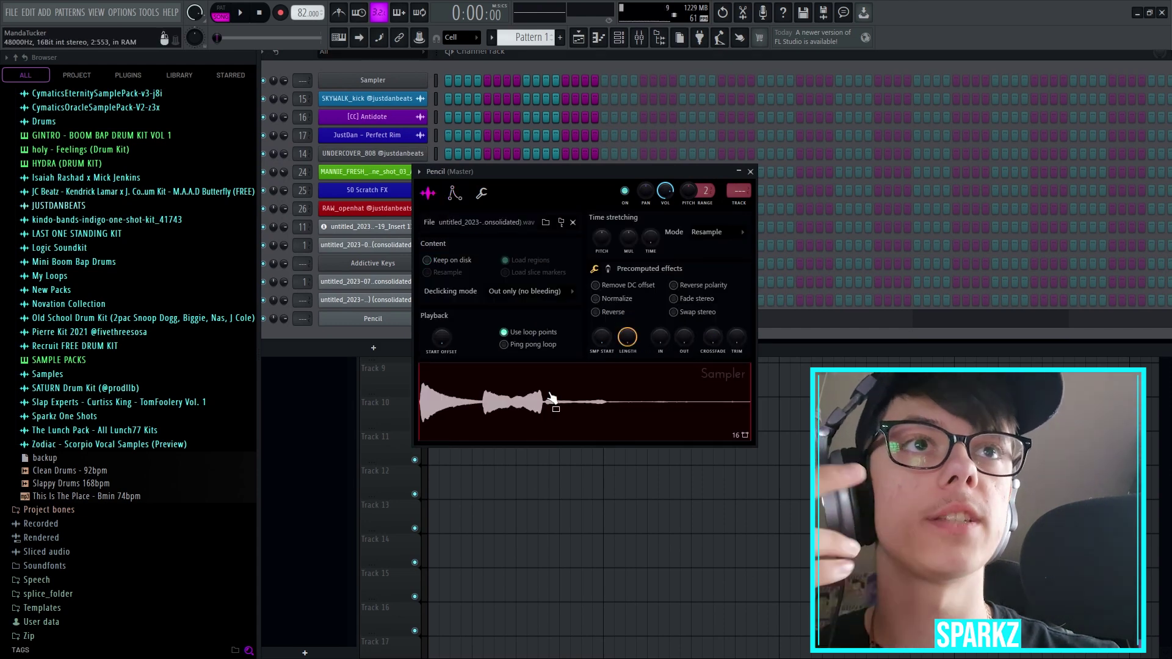
{"action": "right_click", "coordinate": [365, 321]}
{"action": "left_click", "coordinate": [449, 448]}
{"action": "left_click", "coordinate": [385, 336]}
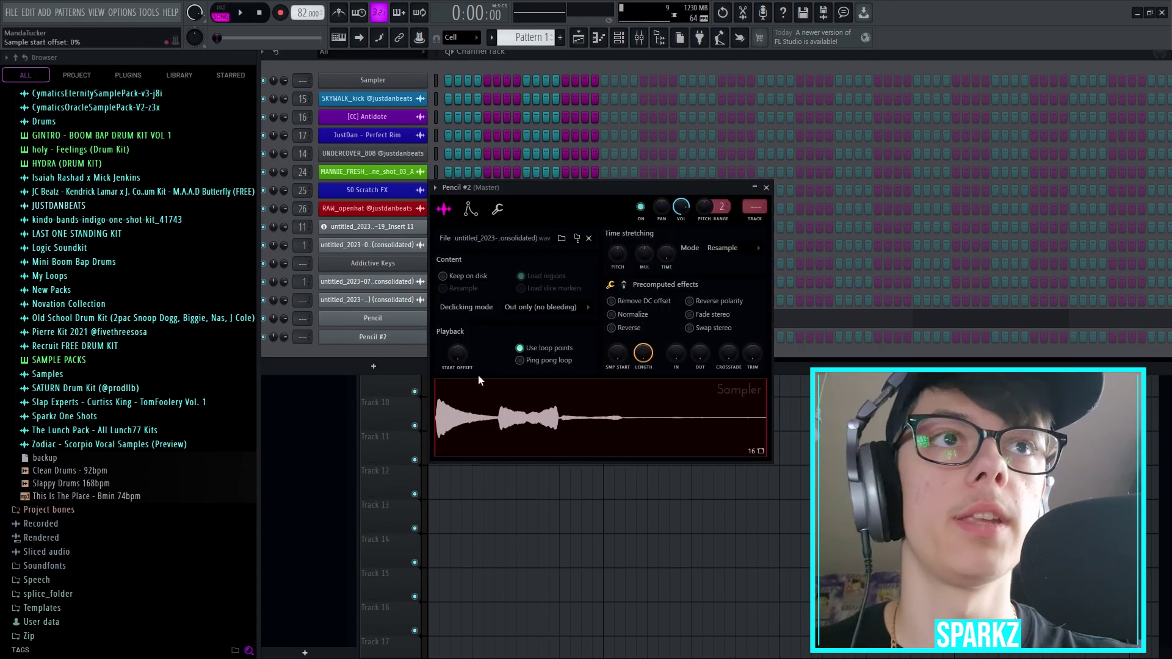
{"action": "left_click_drag", "start_coordinate": [618, 354], "coordinate": [643, 390]}
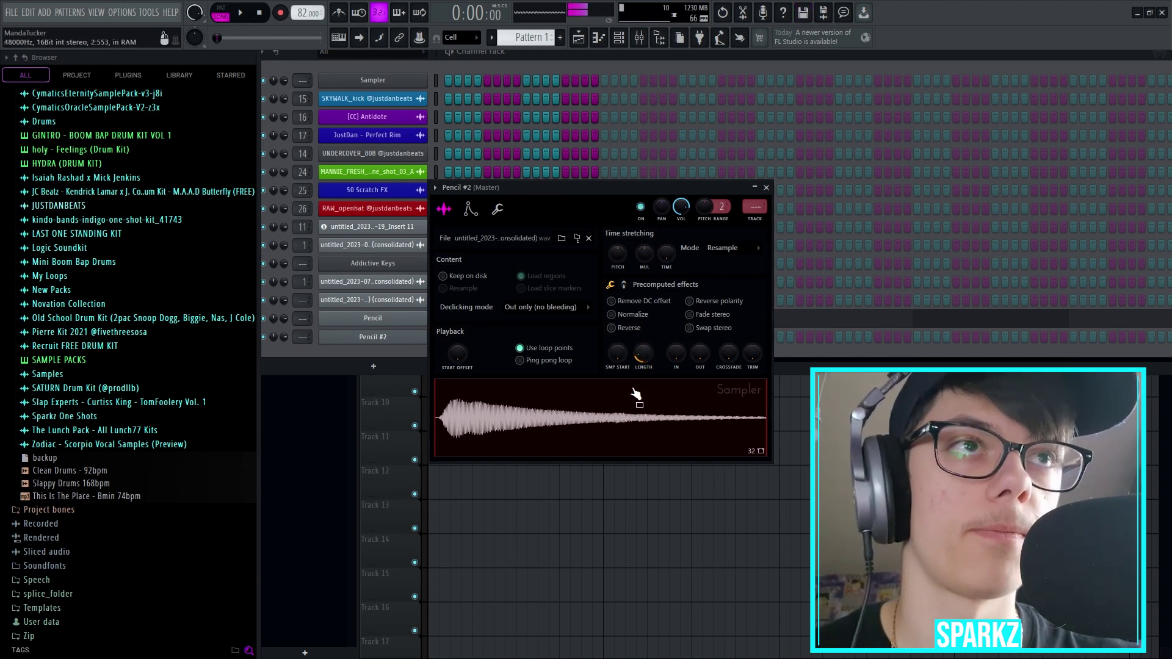
{"action": "left_click_drag", "start_coordinate": [618, 354], "coordinate": [618, 351]}
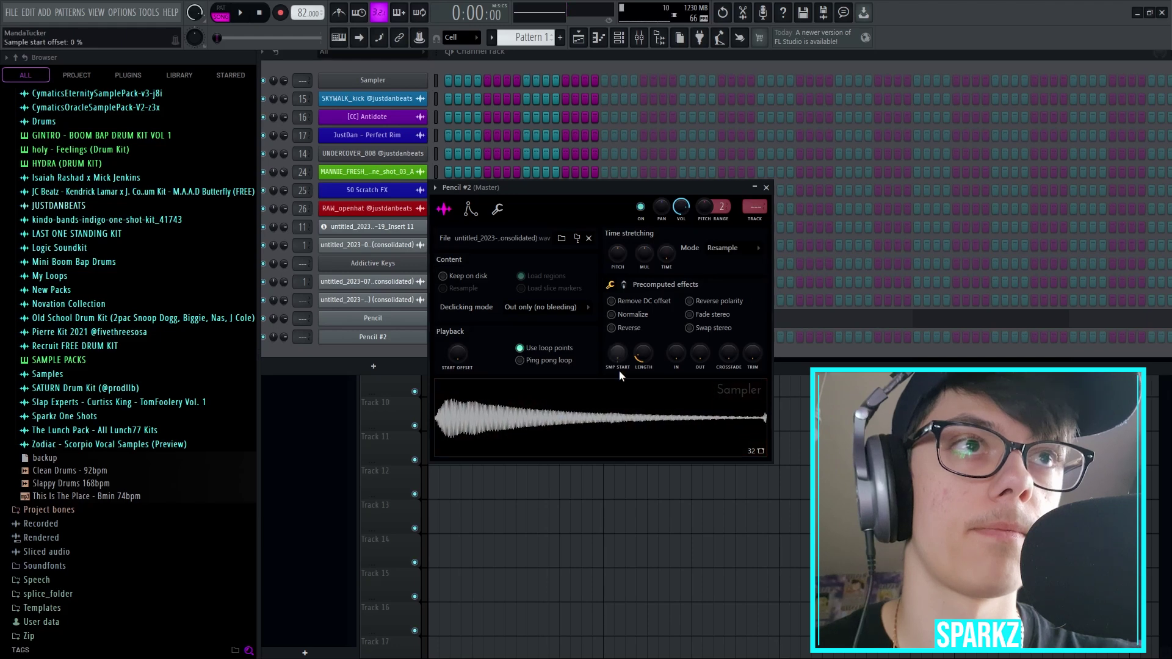
Step: Program JustDan - Perfect Rim hits on steps 5 and 13 and fill the [CC] Antidote channel on every fourth step
{"action": "right_click", "coordinate": [379, 337]}
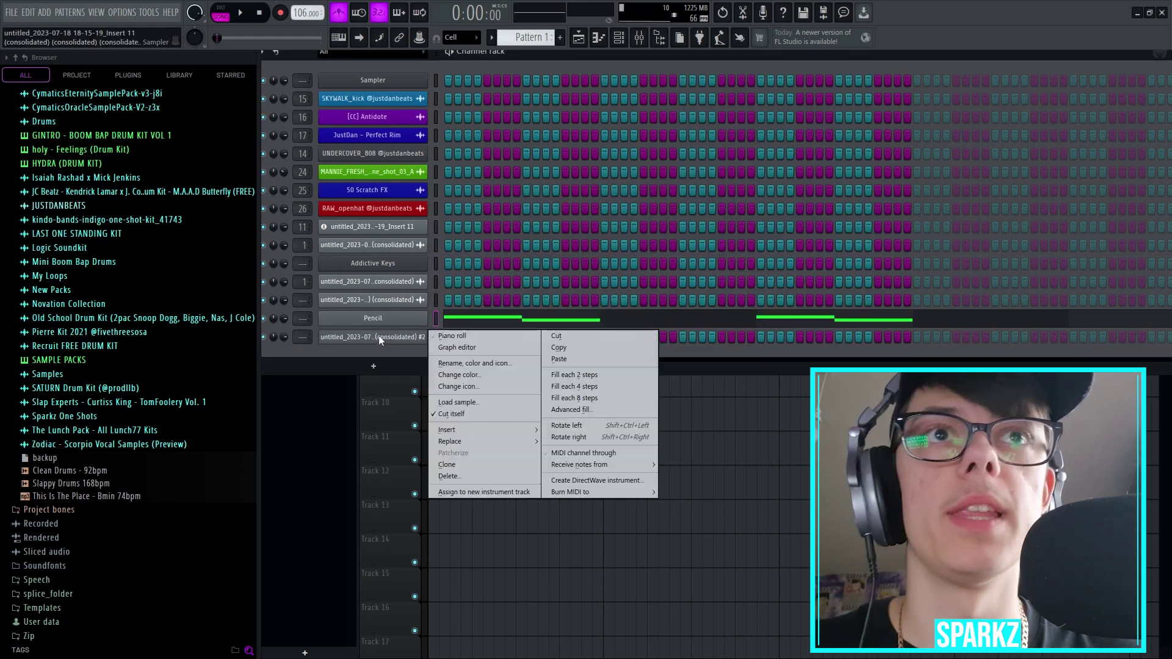
{"action": "left_click", "coordinate": [467, 338]}
{"action": "left_click", "coordinate": [489, 135]}
{"action": "key", "text": "space"}
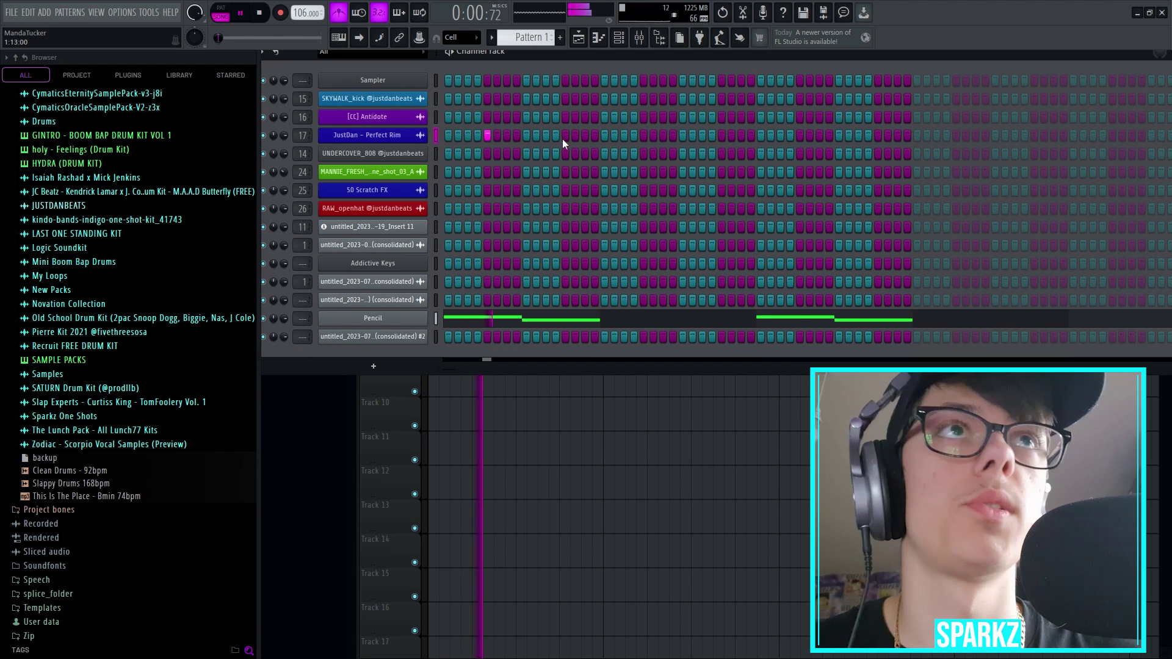
{"action": "key", "text": "space"}
{"action": "right_click", "coordinate": [489, 136]}
{"action": "key", "text": "space"}
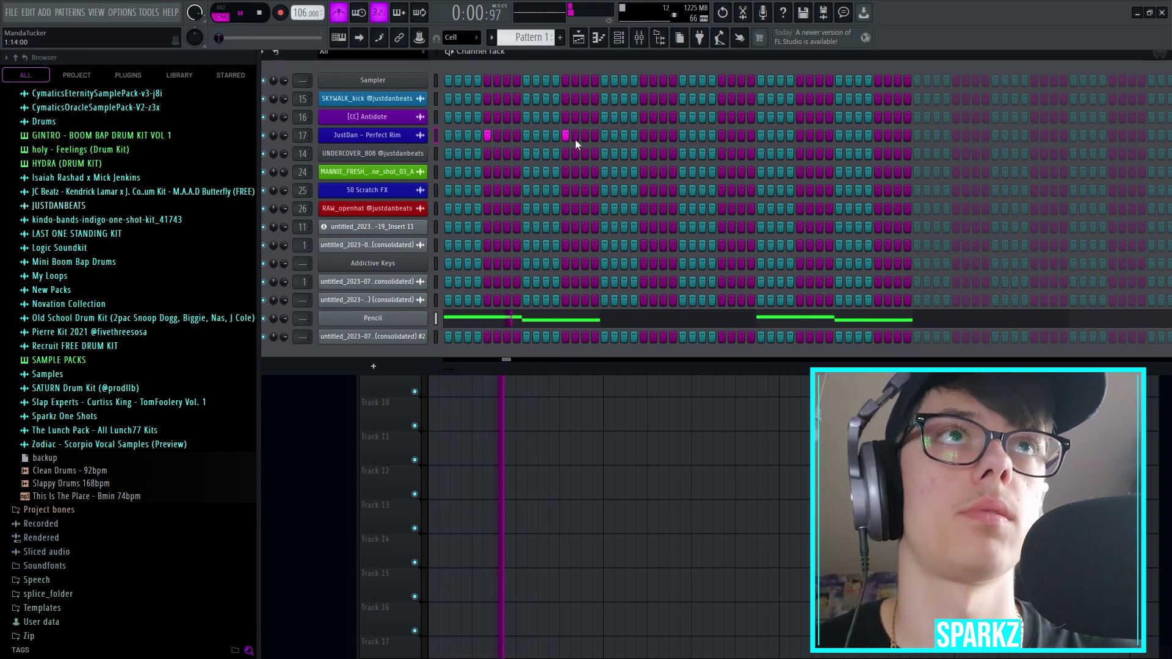
{"action": "right_click", "coordinate": [424, 117]}
{"action": "left_click", "coordinate": [573, 155]}
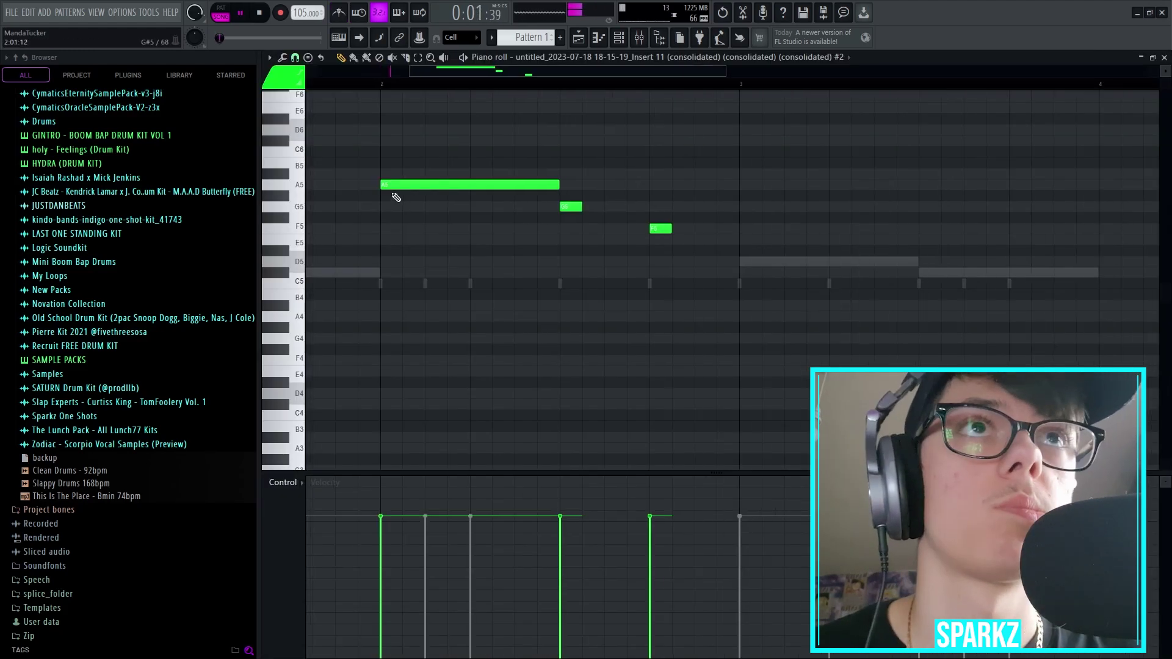
Step: Add an F5 note at step 7 of bar 2 in the second consolidated sampler's piano roll and select the phrase
{"action": "scroll", "coordinate": [393, 196], "scroll_direction": "down", "scroll_amount": 2}
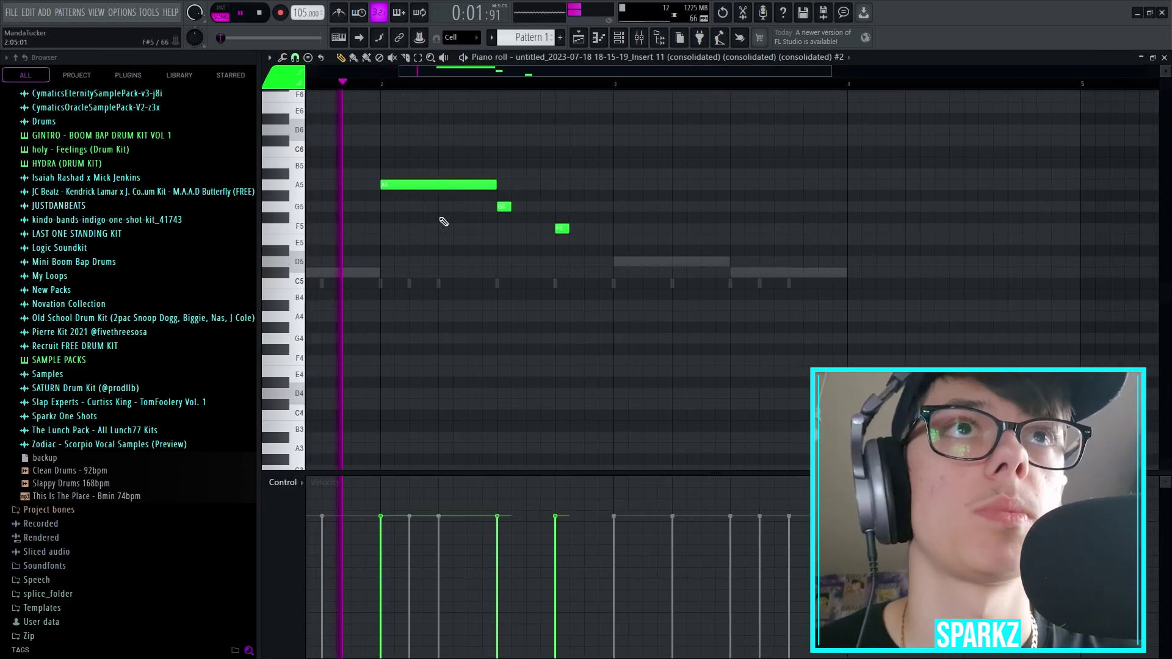
{"action": "left_click", "coordinate": [474, 228]}
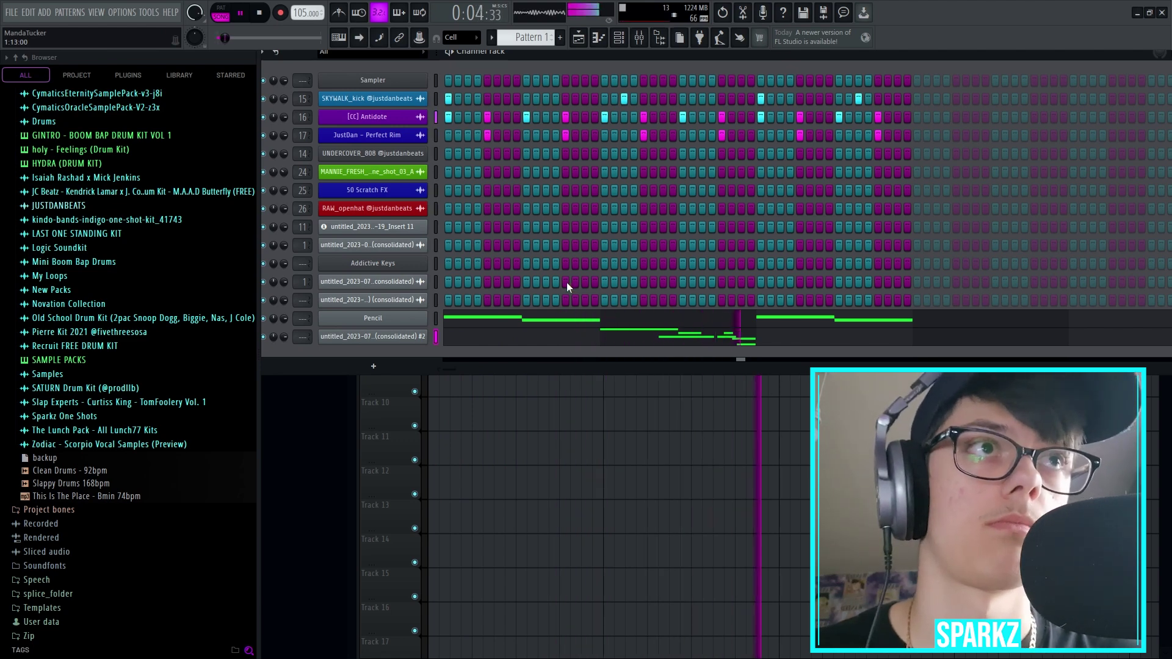
{"action": "left_click", "coordinate": [644, 338]}
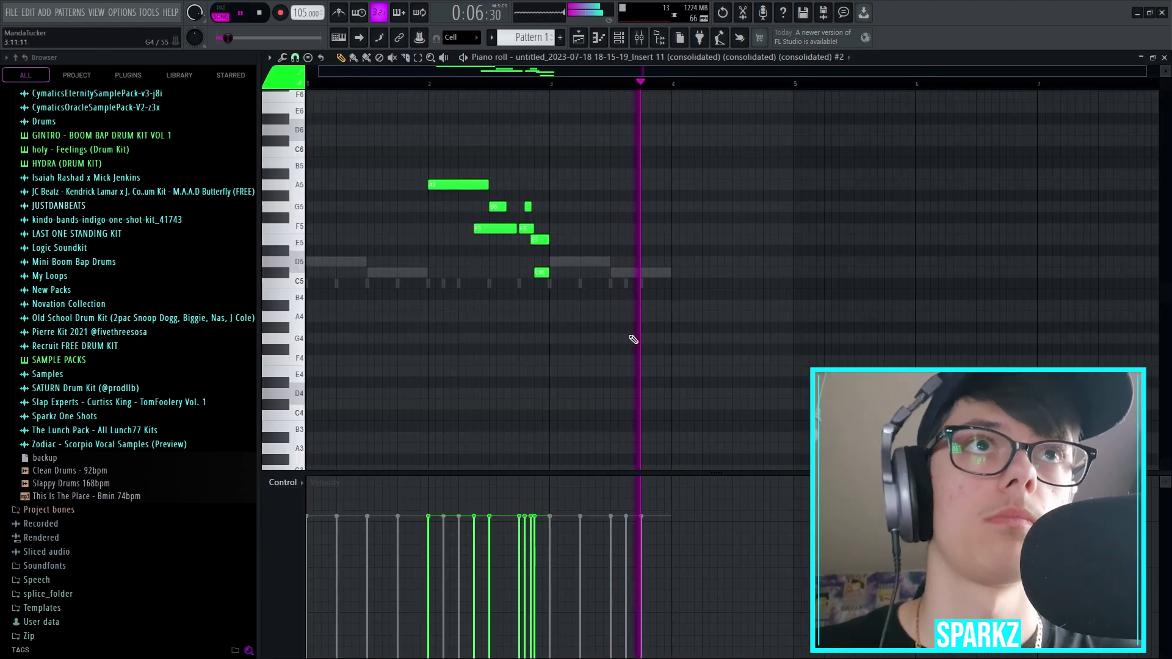
{"action": "scroll", "coordinate": [554, 299], "scroll_direction": "up", "scroll_amount": 3}
{"action": "left_click_drag", "start_coordinate": [581, 309], "coordinate": [257, 113]}
{"action": "scroll", "coordinate": [440, 247], "scroll_direction": "down", "scroll_amount": 2}
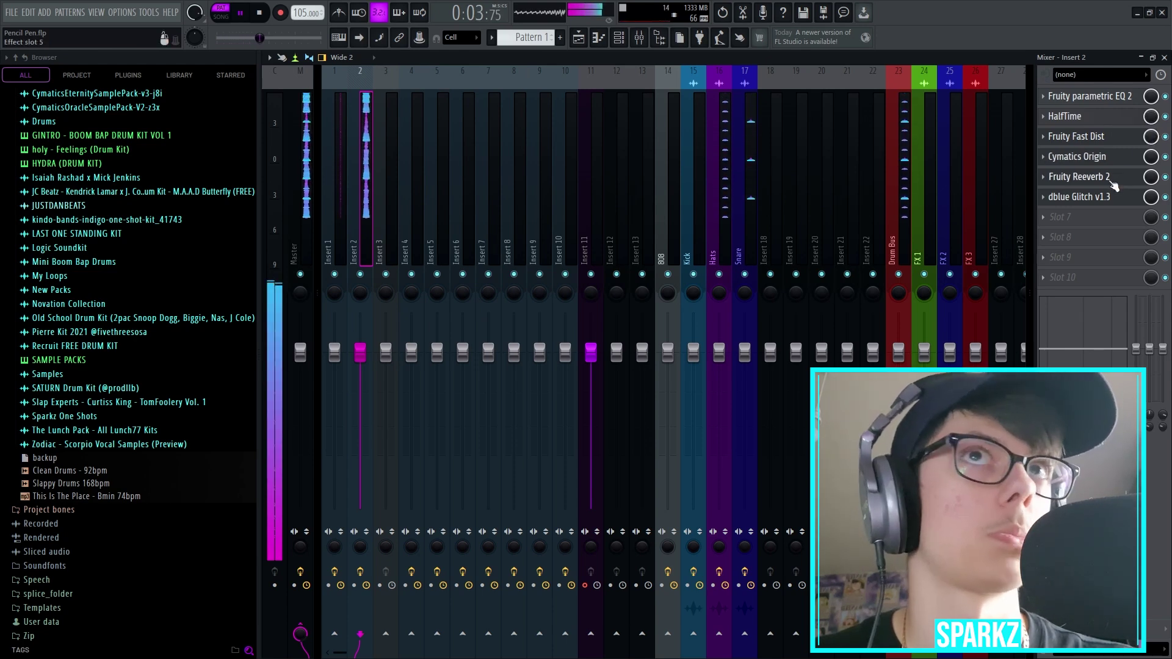
Step: Close dblue Glitch on Insert 2, mute the Hats and Snare mixer tracks, and replay the pattern
{"action": "left_click_drag", "start_coordinate": [1095, 137], "coordinate": [1106, 119]}
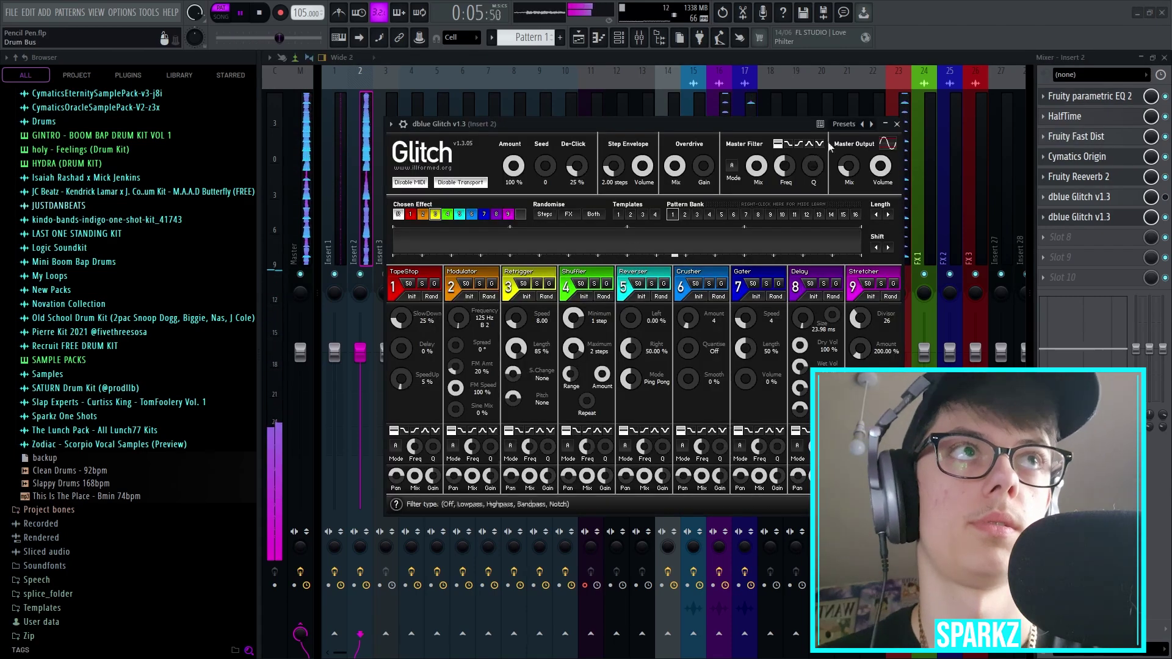
{"action": "left_click", "coordinate": [897, 123]}
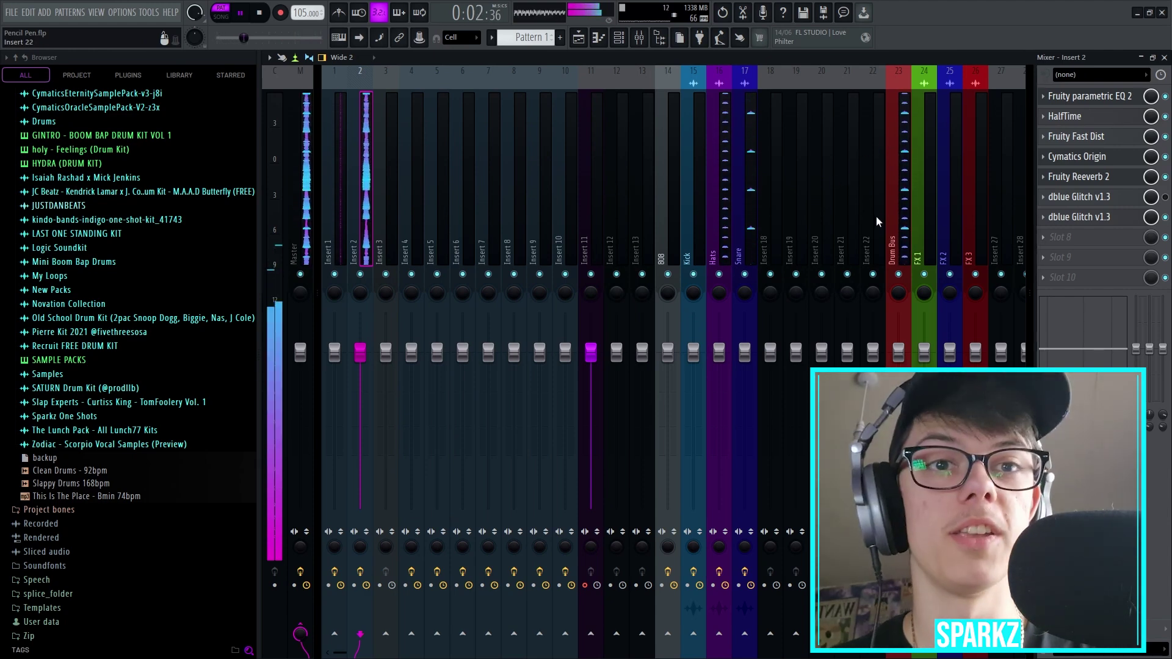
{"action": "key", "text": "space"}
{"action": "left_click", "coordinate": [719, 274]}
{"action": "left_click", "coordinate": [744, 275]}
{"action": "key", "text": "space"}
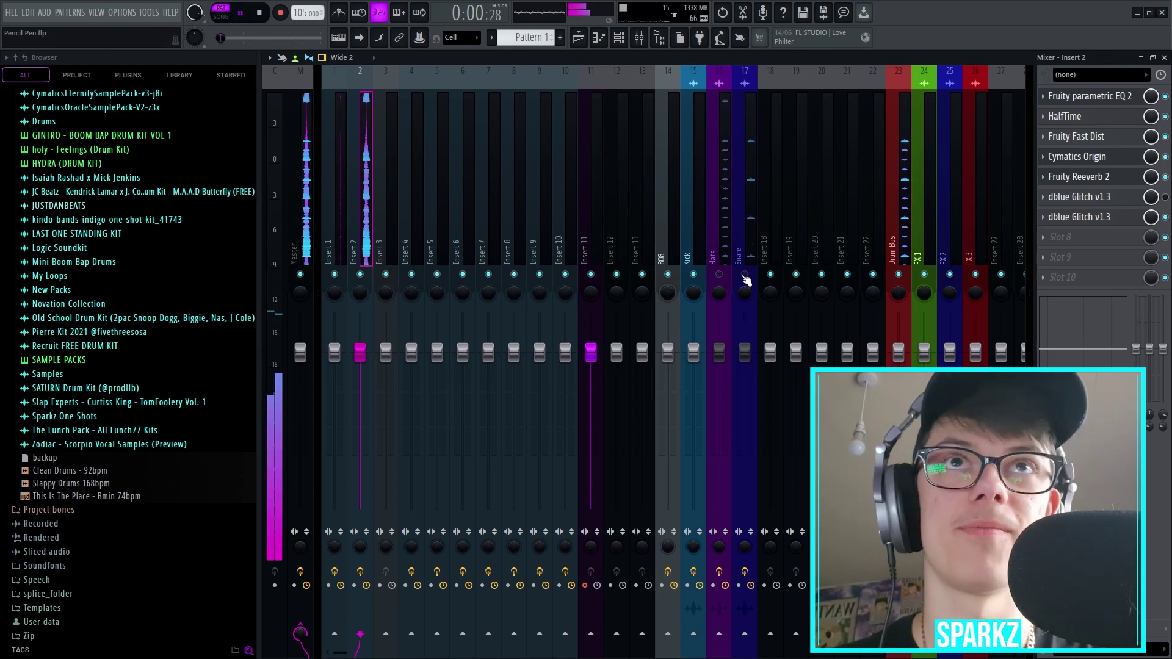
{"action": "left_click", "coordinate": [1163, 57]}
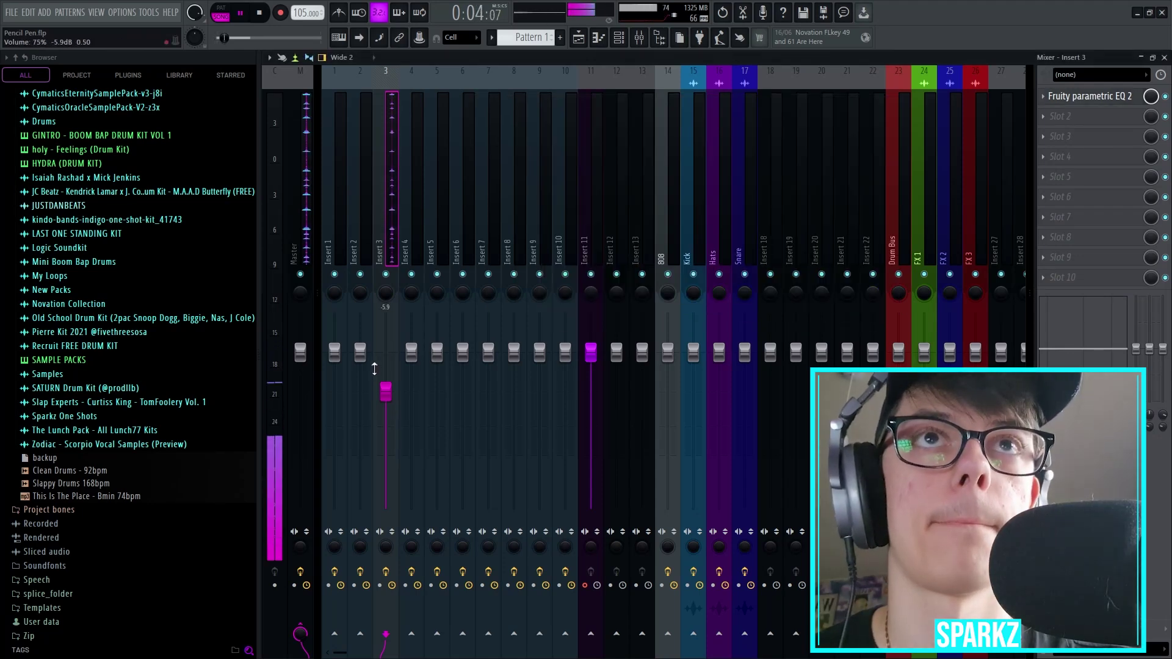
Step: Set the volume of mixer Insert 3 to about -5.2 dB
{"action": "left_click_drag", "start_coordinate": [385, 391], "coordinate": [386, 383]}
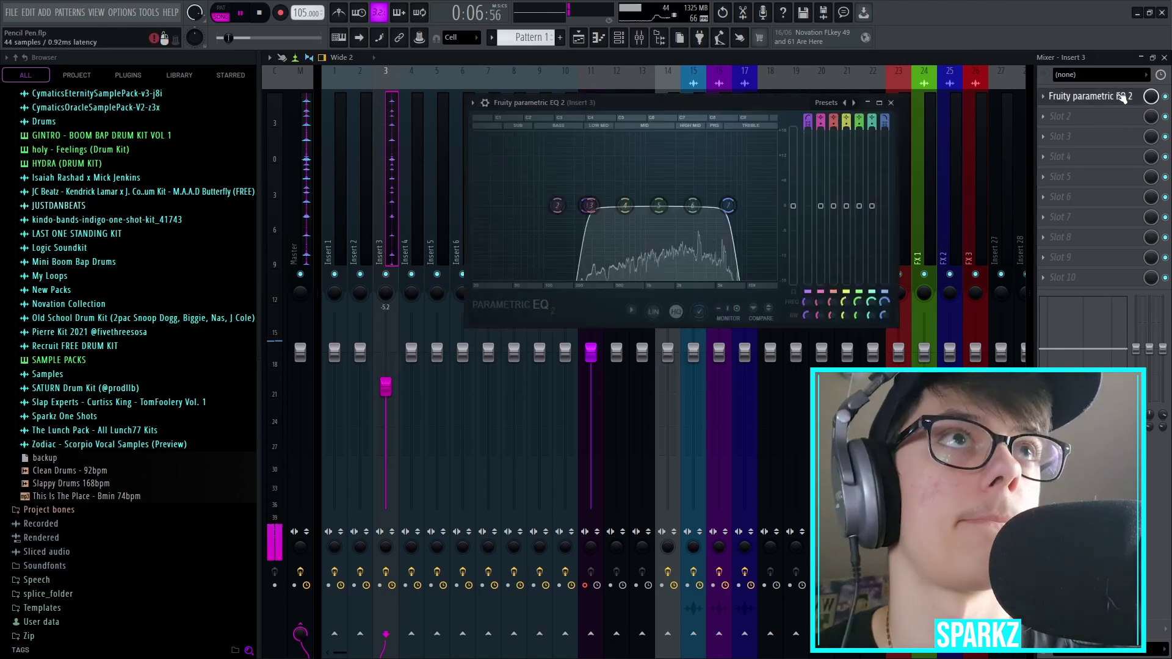
Step: Raise an upper-mid band in Insert 3's Fruity parametric EQ 2 and load Fruity Reeverb 2 in slot 2
{"action": "left_click_drag", "start_coordinate": [698, 205], "coordinate": [700, 147]}
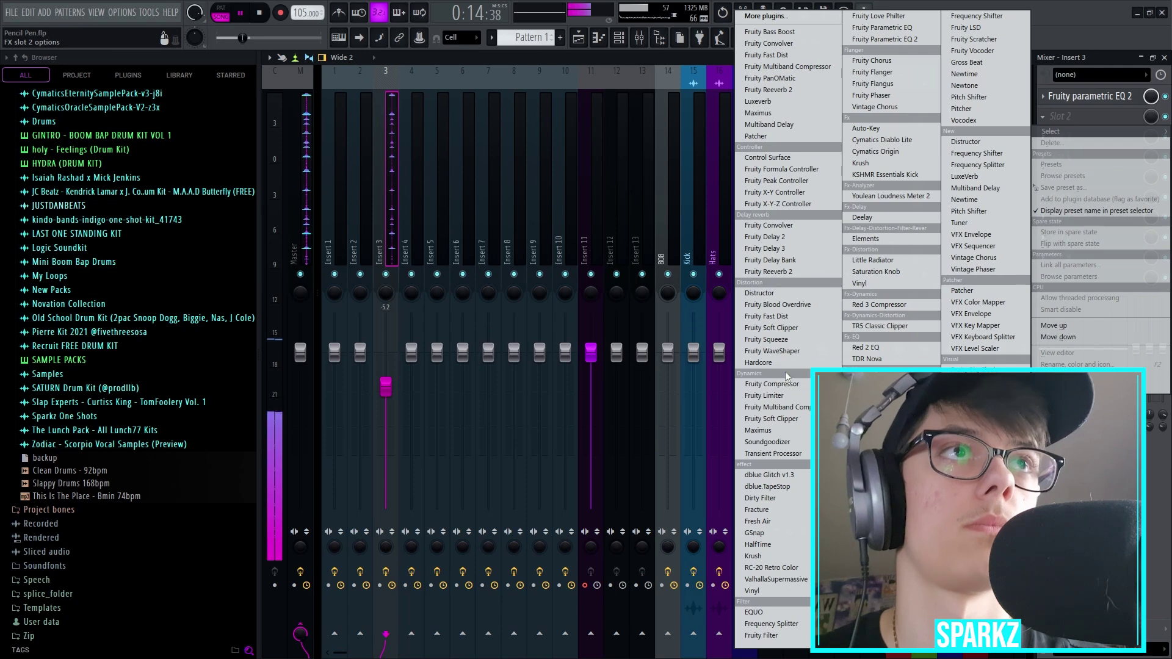
{"action": "left_click", "coordinate": [768, 89]}
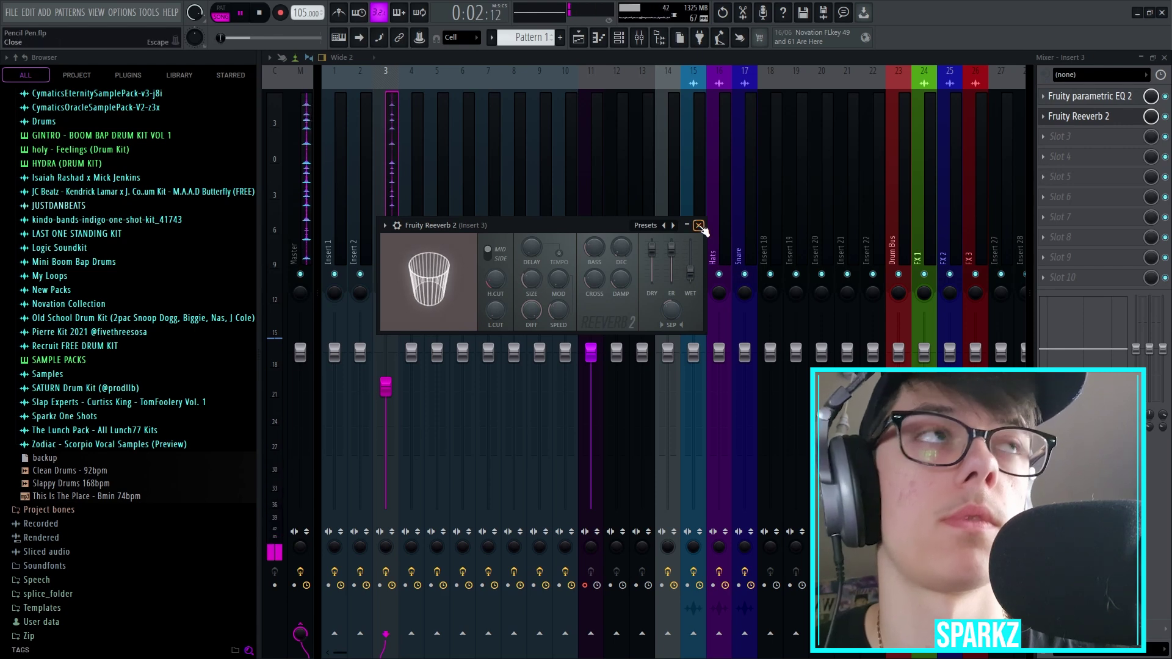
{"action": "left_click", "coordinate": [699, 225]}
Step: Load Fruity Flangus in slot 3 of Insert 3 and choose its For drums preset
{"action": "left_click", "coordinate": [1060, 136]}
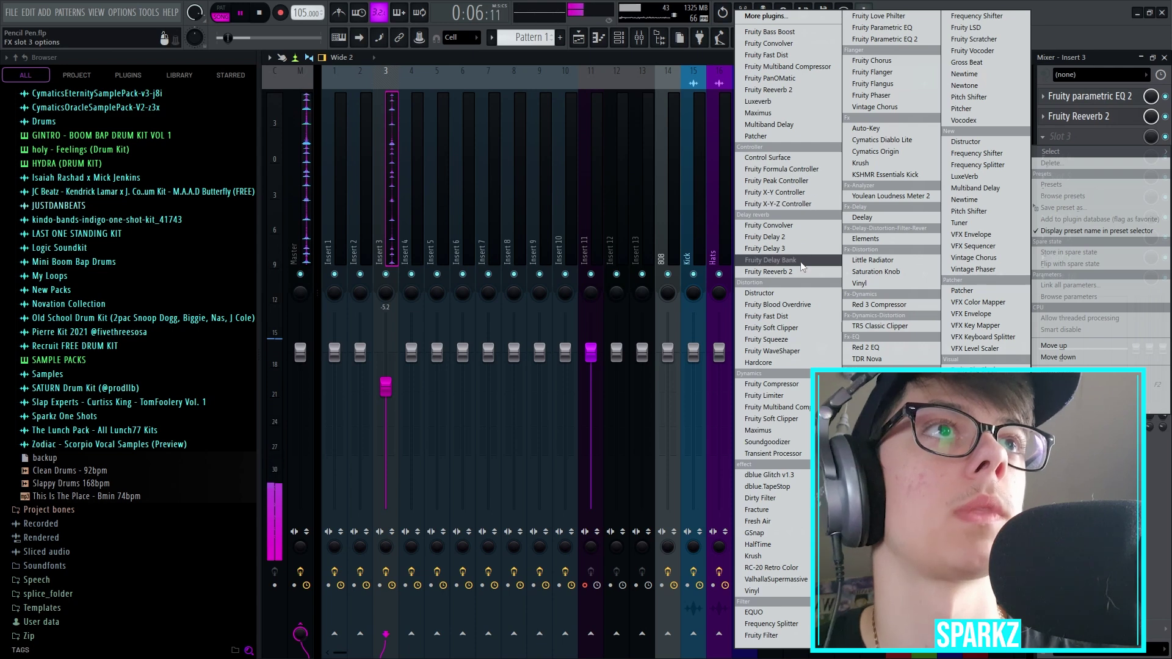
{"action": "left_click", "coordinate": [779, 17]}
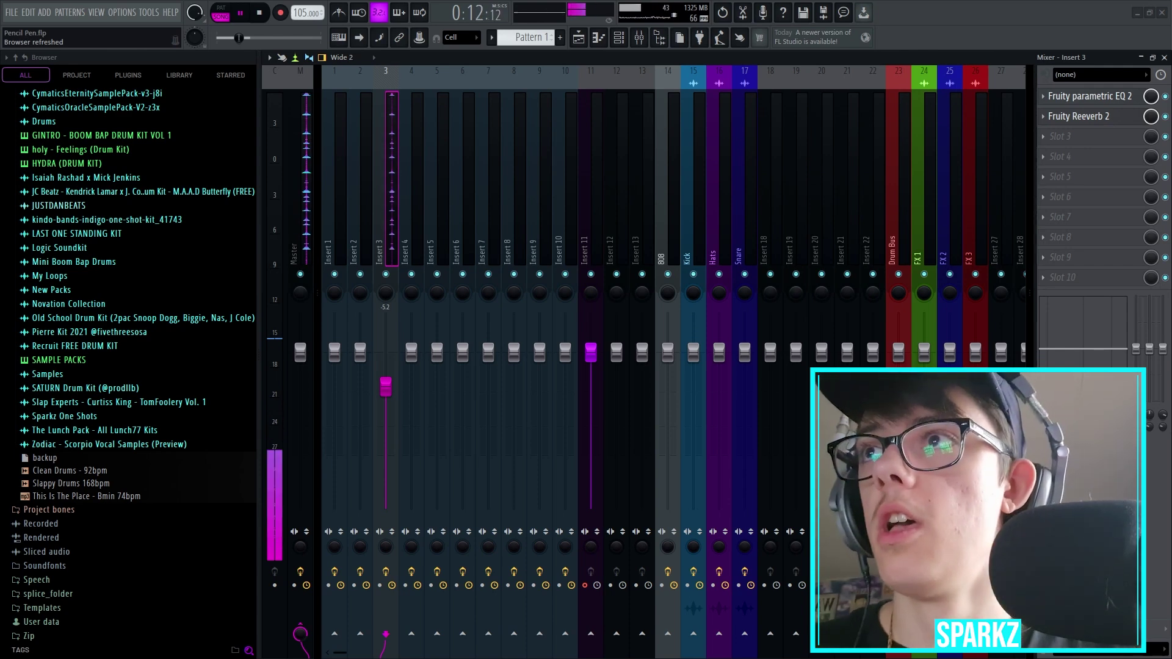
{"action": "left_click", "coordinate": [431, 114]}
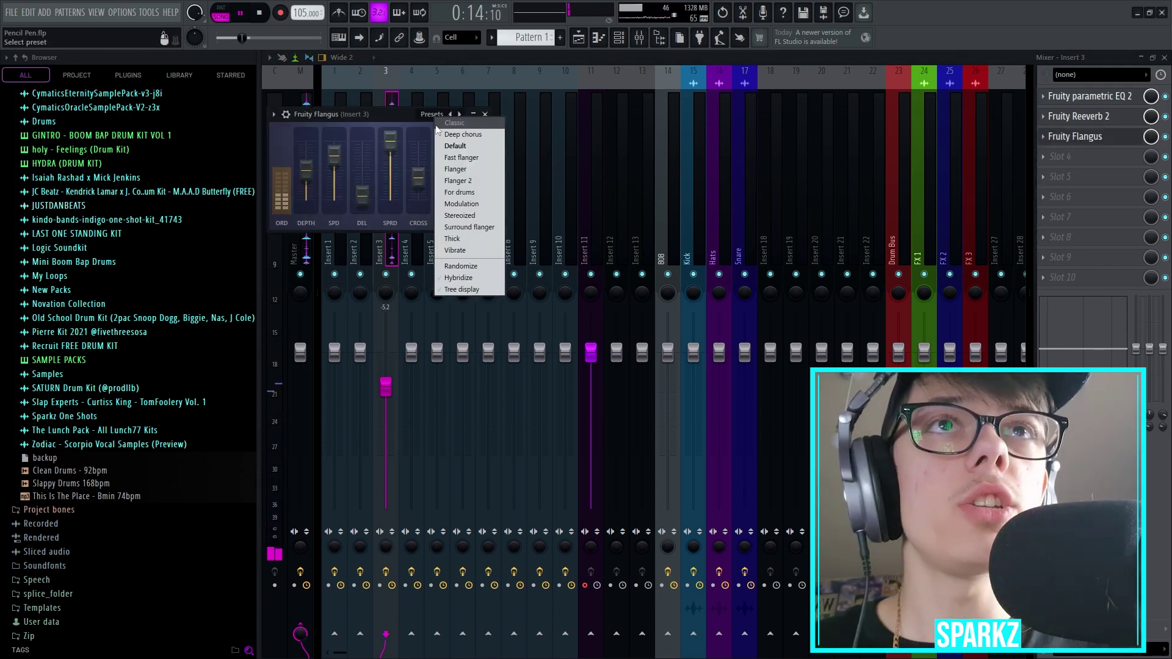
{"action": "left_click", "coordinate": [467, 192]}
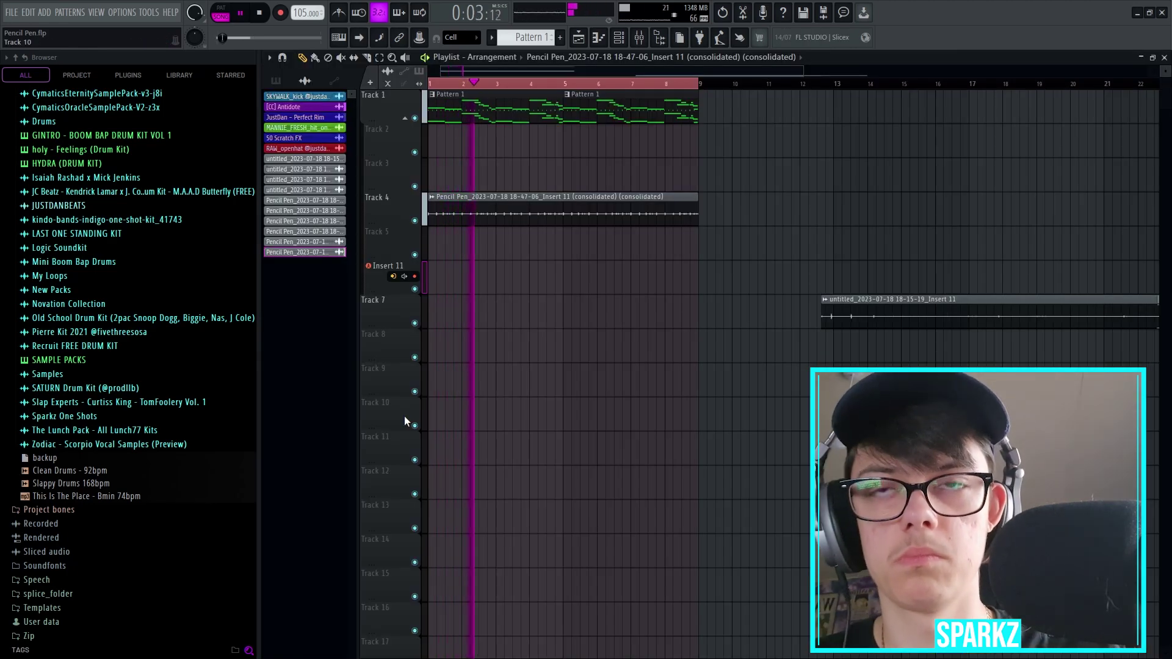
Step: Solo the playlist track holding the 18-52-31 pencil recording and slice its clip just before the first hit
{"action": "key", "text": "space"}
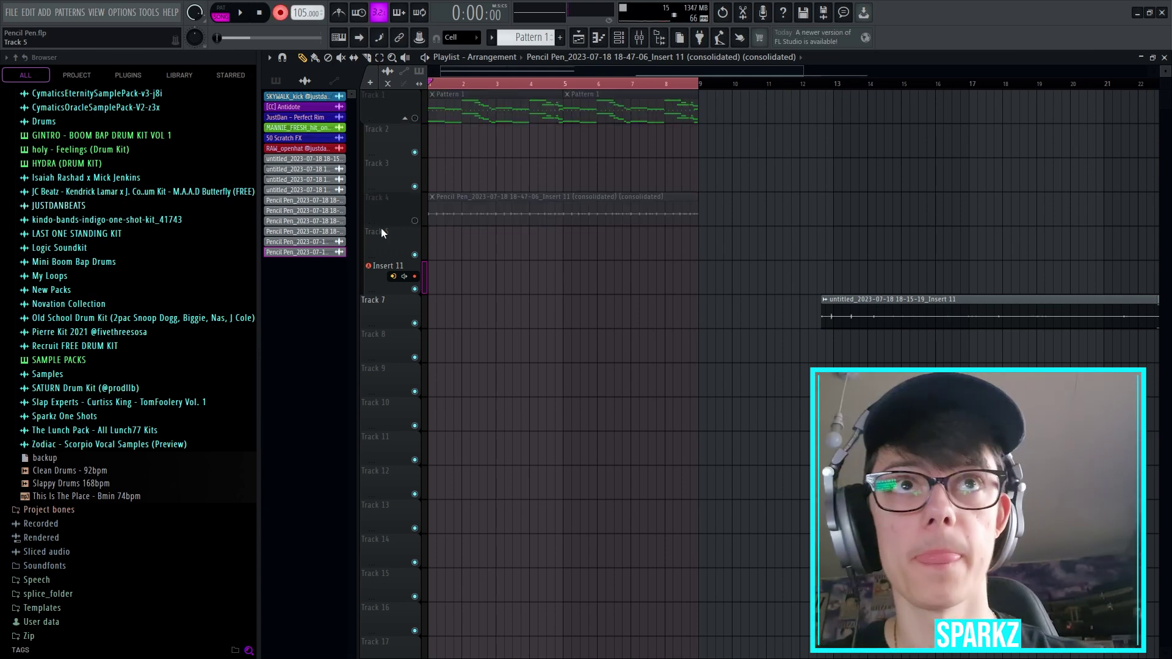
{"action": "key", "text": "space"}
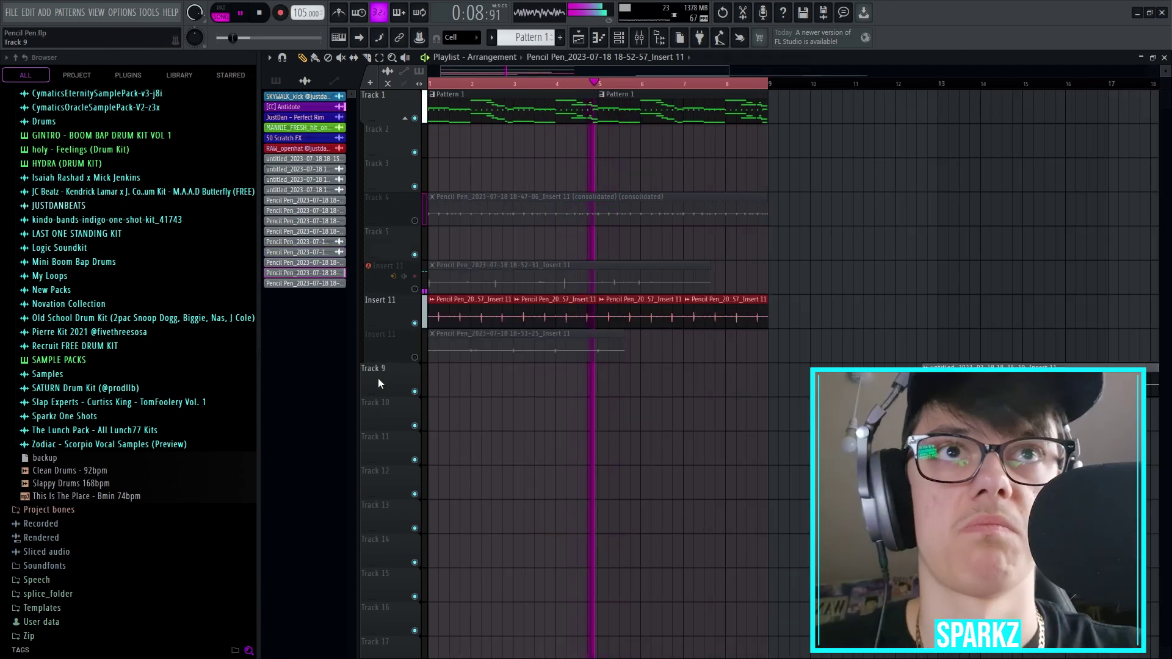
{"action": "key", "text": "space"}
{"action": "right_click", "coordinate": [414, 289]}
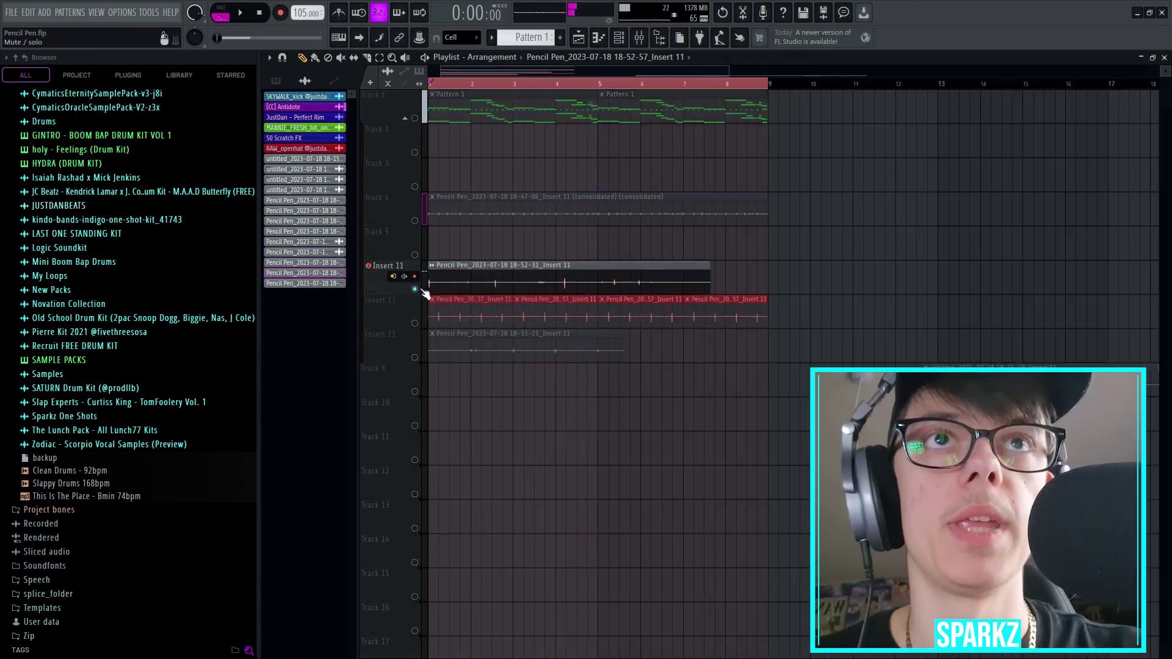
{"action": "key", "text": "Escape"}
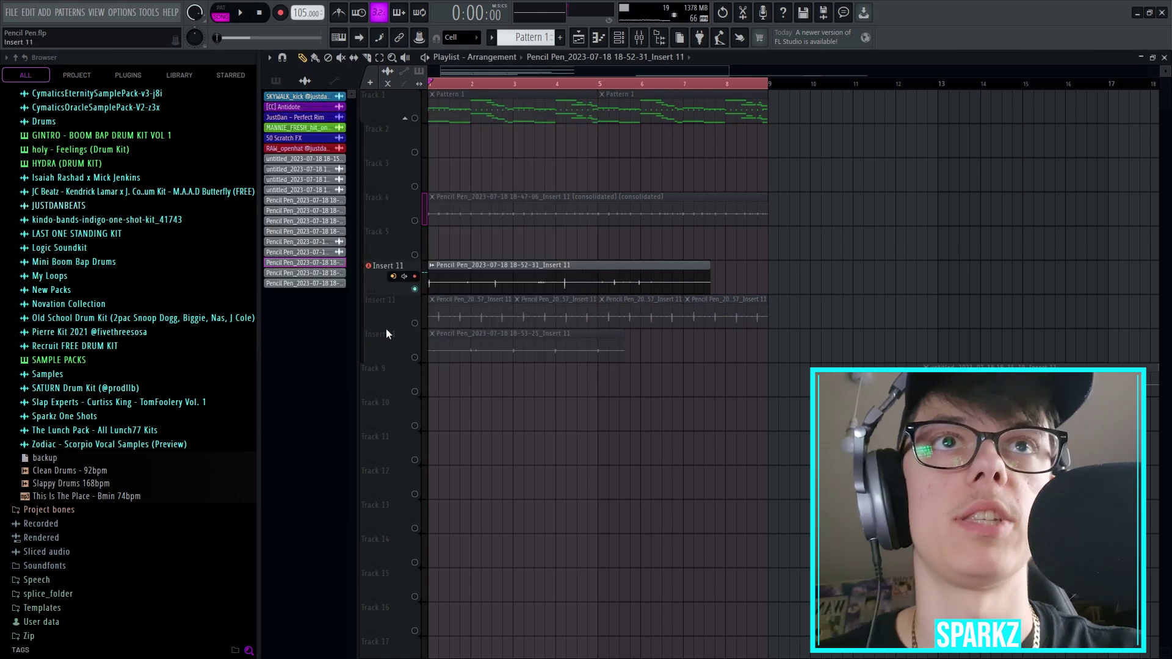
{"action": "scroll", "coordinate": [382, 324], "scroll_direction": "up", "scroll_amount": 8}
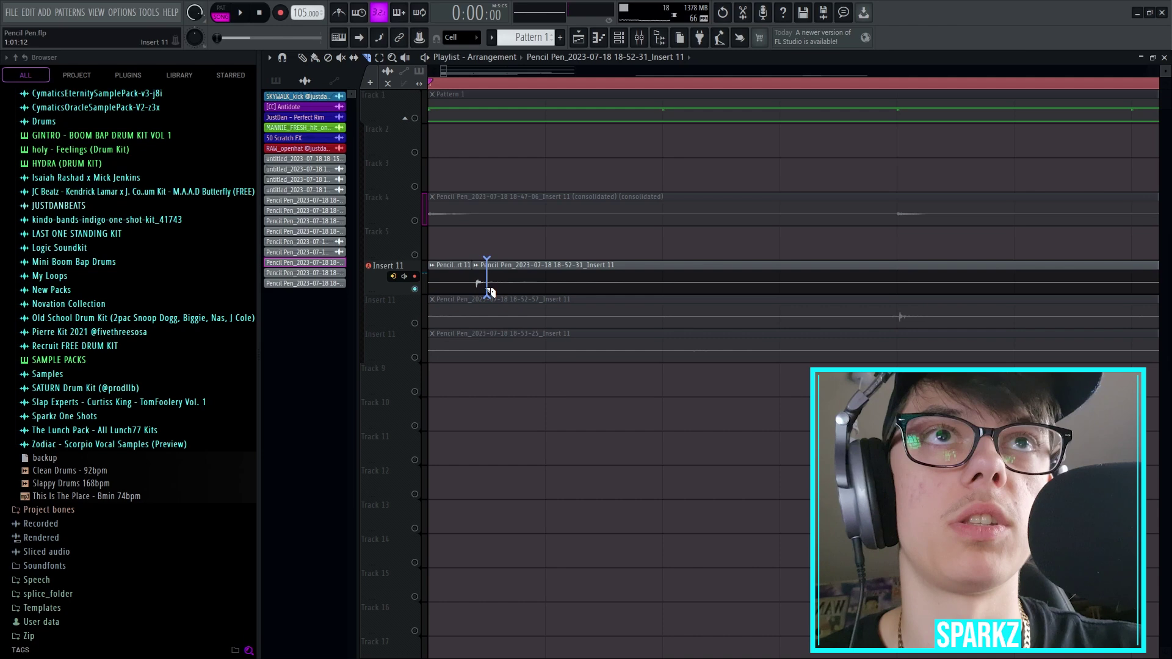
Step: Shape the mids in Insert 5's Fruity parametric EQ 2 and add Little Radiator in slot 2 with its Heat adjusted
{"action": "key", "text": "space"}
{"action": "key", "text": "F9"}
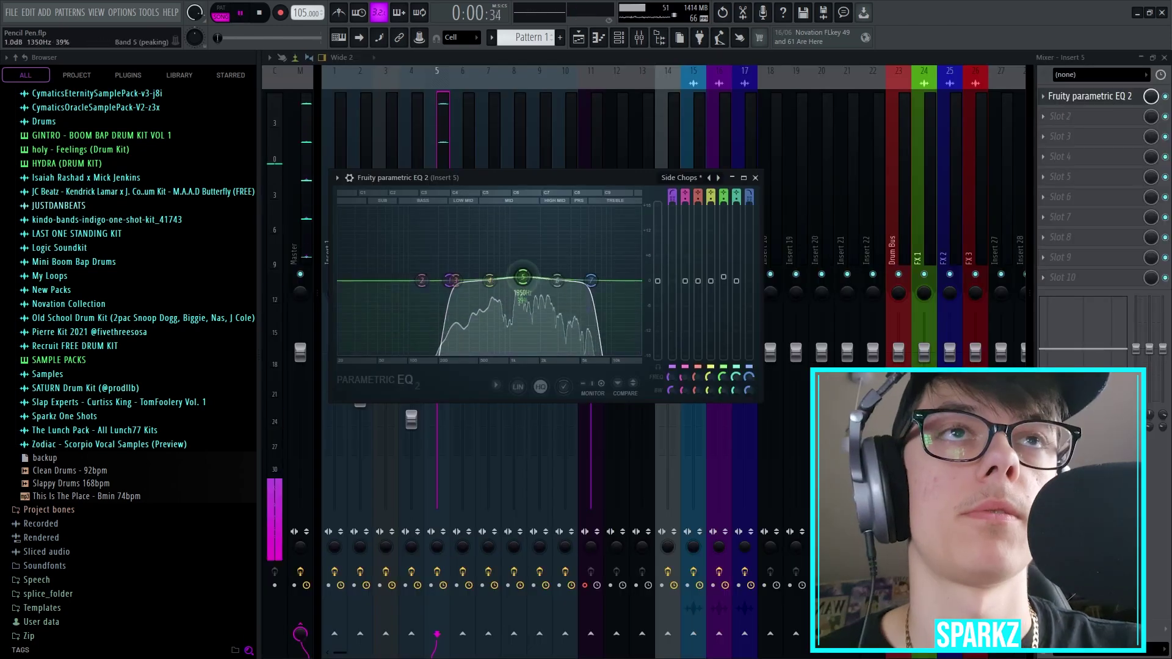
{"action": "left_click_drag", "start_coordinate": [531, 280], "coordinate": [555, 263]}
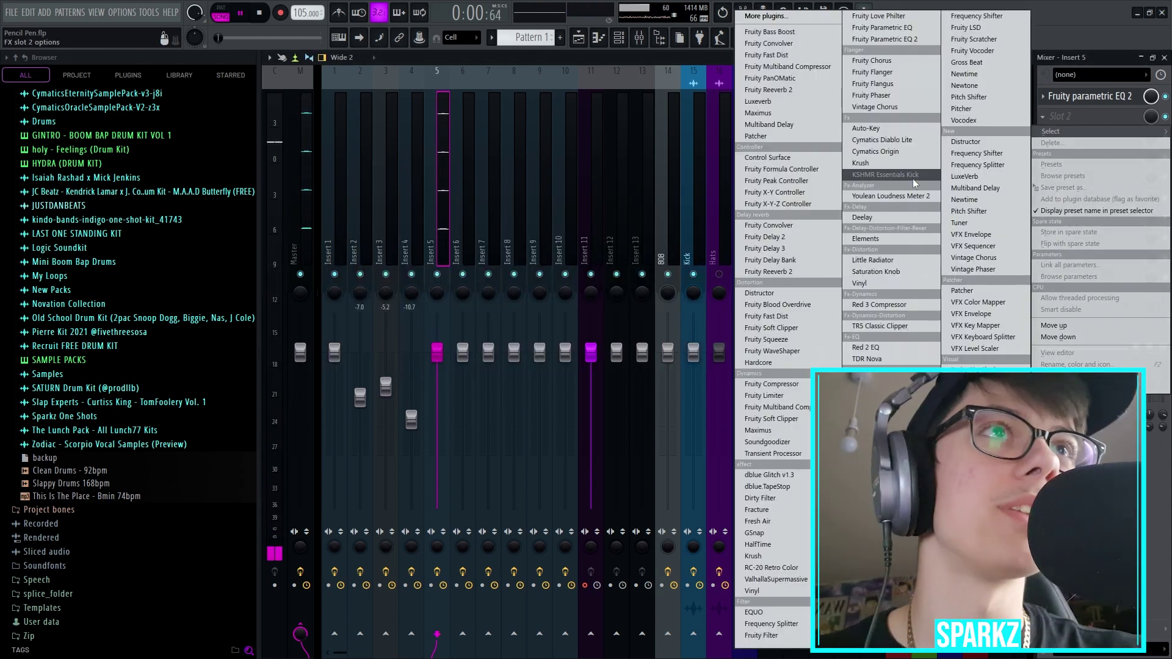
{"action": "left_click", "coordinate": [891, 262]}
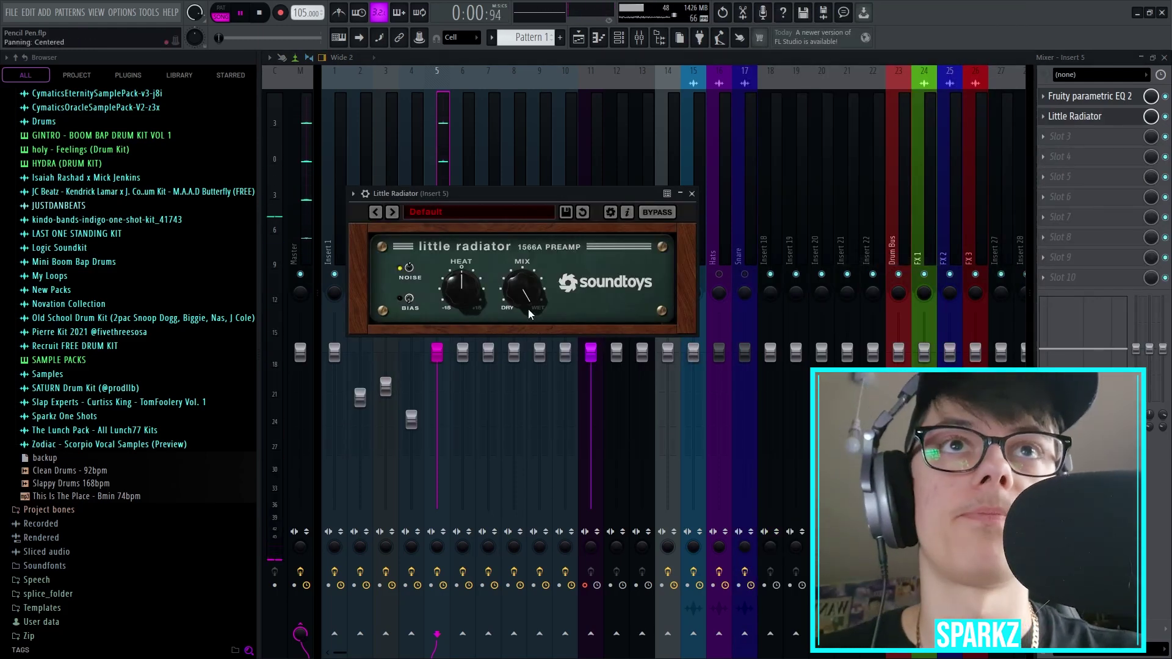
{"action": "left_click_drag", "start_coordinate": [462, 291], "coordinate": [522, 325]}
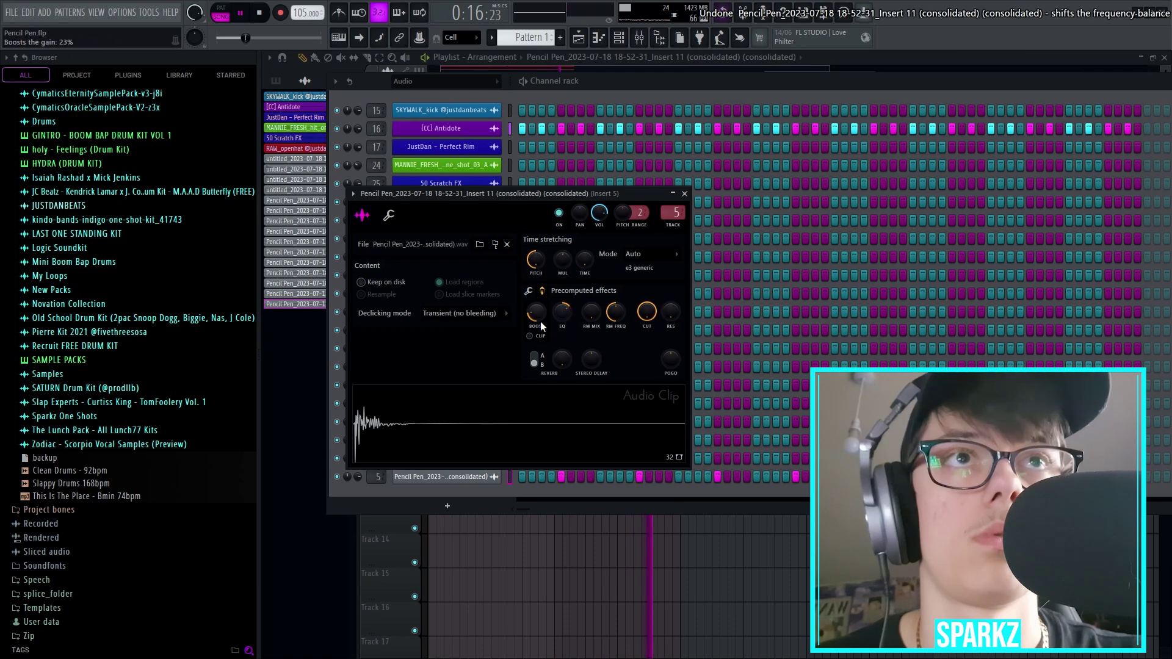
Step: Enable clipping for the boosted 18-52-31 consolidated sample and open its channel in the piano roll during playback
{"action": "left_click", "coordinate": [530, 336]}
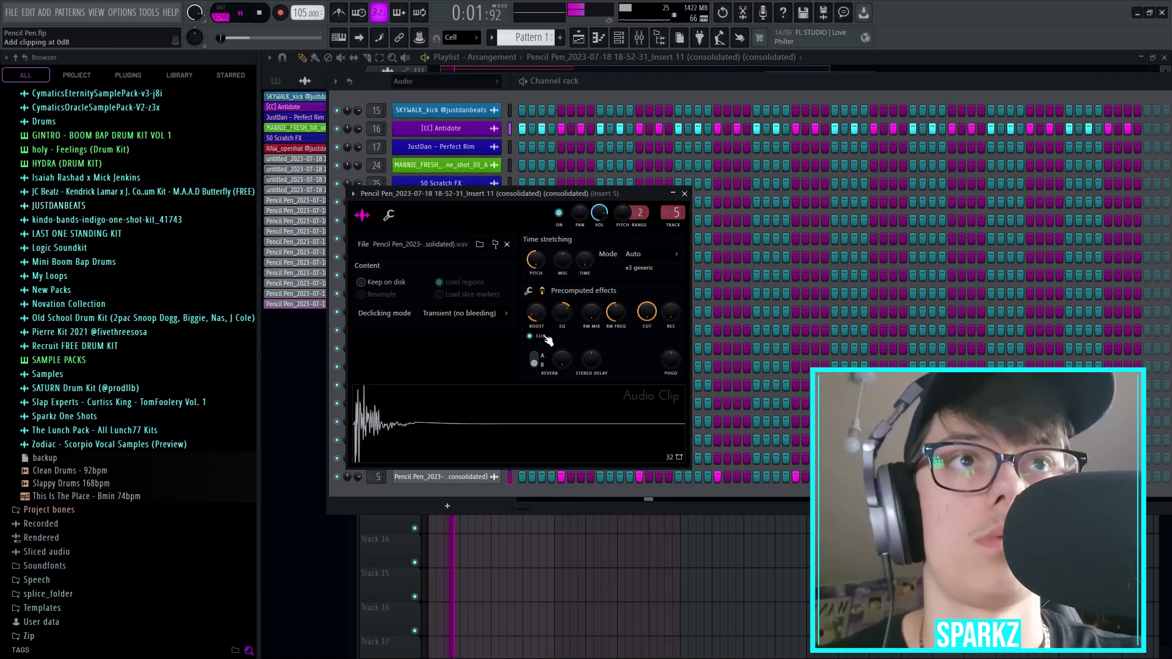
{"action": "key", "text": "space"}
{"action": "left_click", "coordinate": [485, 475]}
{"action": "right_click", "coordinate": [500, 472]}
{"action": "left_click", "coordinate": [529, 473]}
{"action": "key", "text": "space"}
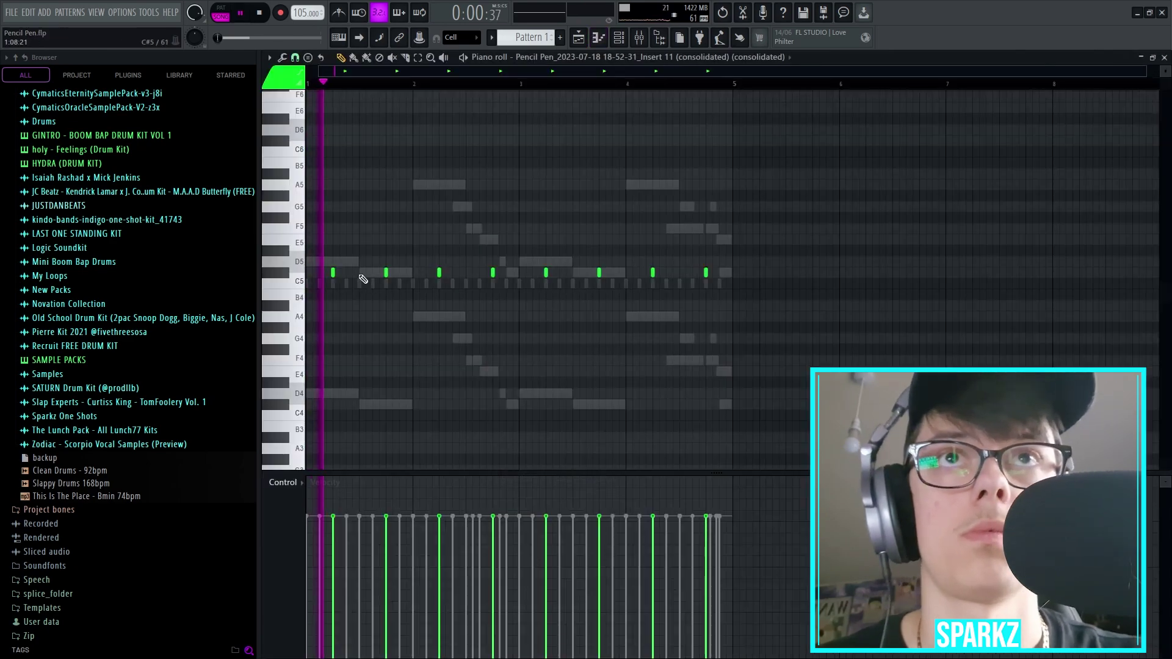
Step: Add two-step C#5 notes at step 10 of bars 1 and 2 and at steps 8 and 10 of bar 3
{"action": "left_click", "coordinate": [369, 272]}
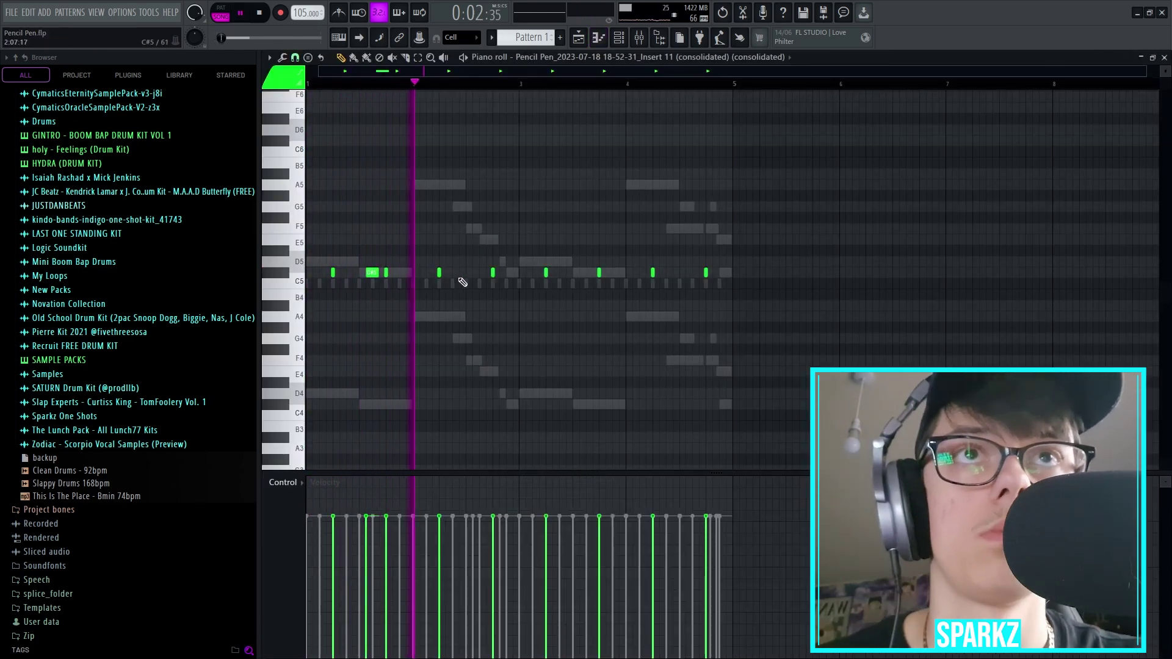
{"action": "left_click", "coordinate": [478, 273]}
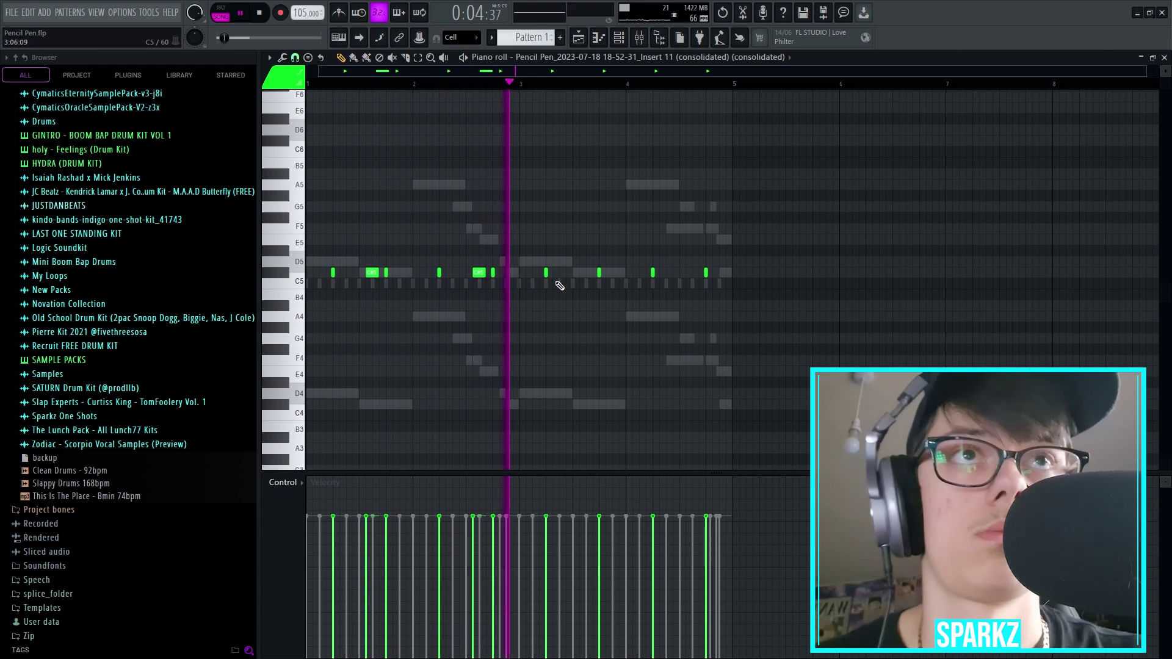
{"action": "left_click", "coordinate": [565, 273]}
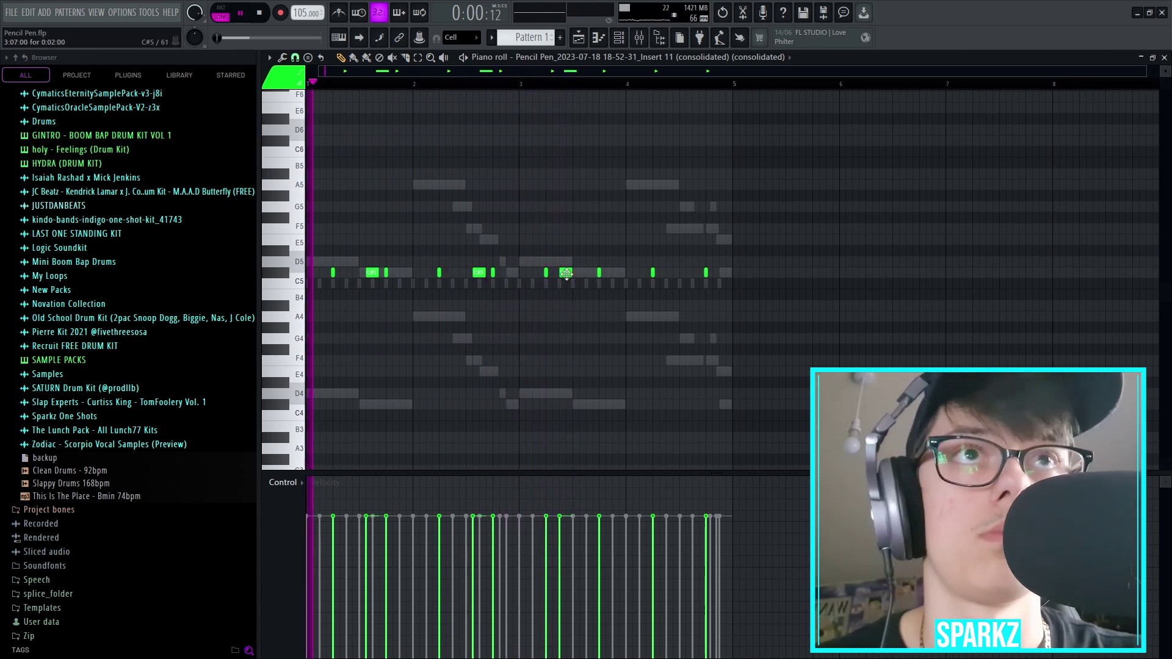
{"action": "left_click_drag", "start_coordinate": [566, 274], "coordinate": [574, 274]}
{"action": "left_click", "coordinate": [585, 273]}
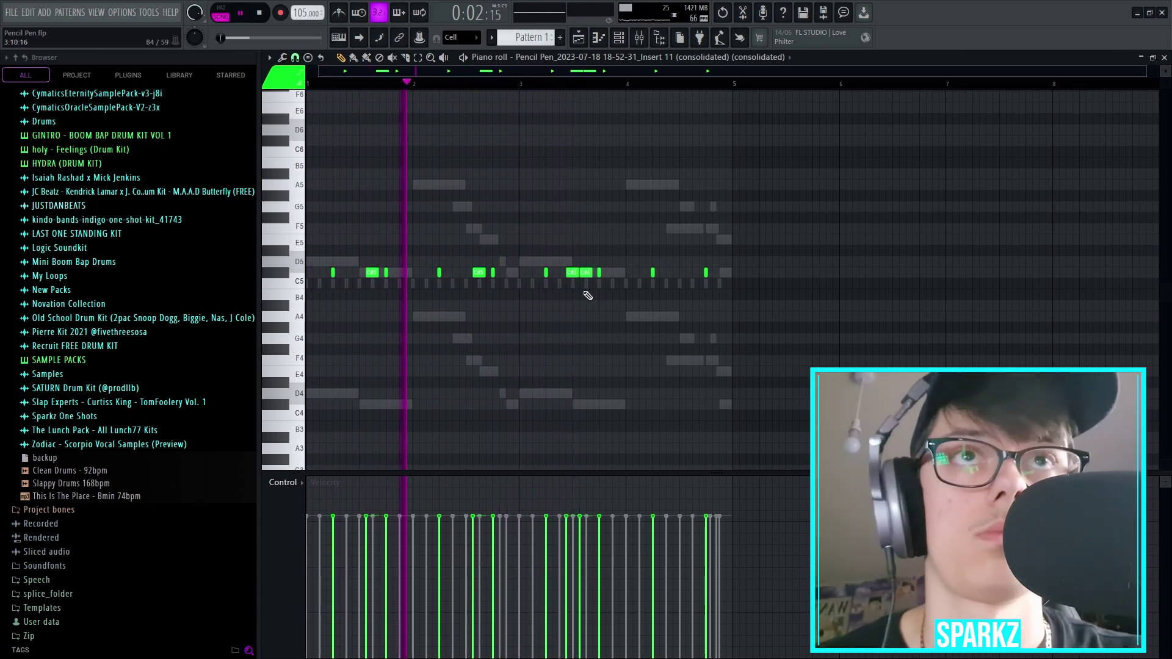
Step: Lower the velocities of the added C#5 notes and place softer ones at step 8 of bar 1 and step 9 of bar 4
{"action": "left_click", "coordinate": [366, 540]}
{"action": "left_click", "coordinate": [473, 539]}
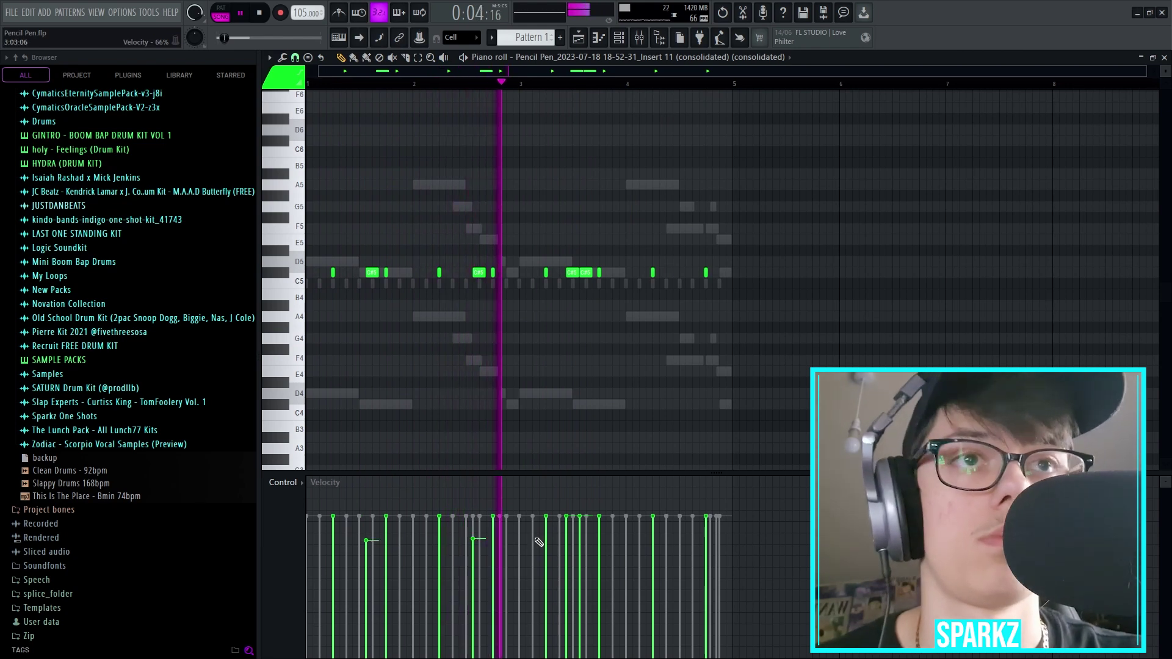
{"action": "left_click", "coordinate": [566, 545]}
{"action": "left_click", "coordinate": [579, 530]}
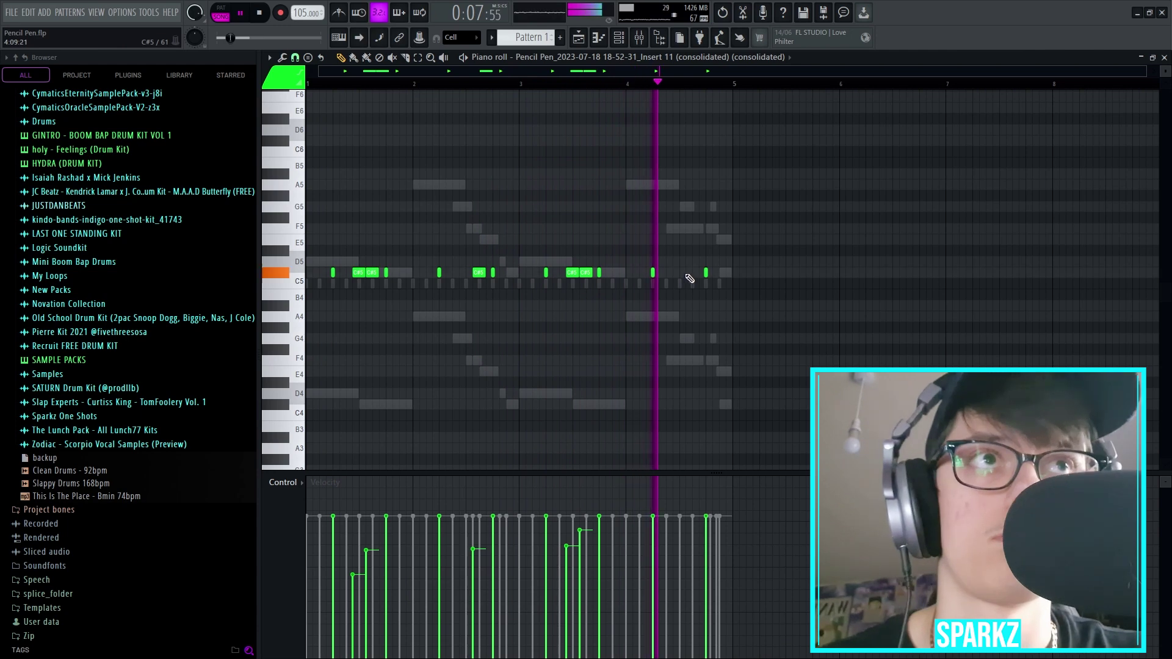
{"action": "left_click", "coordinate": [685, 273]}
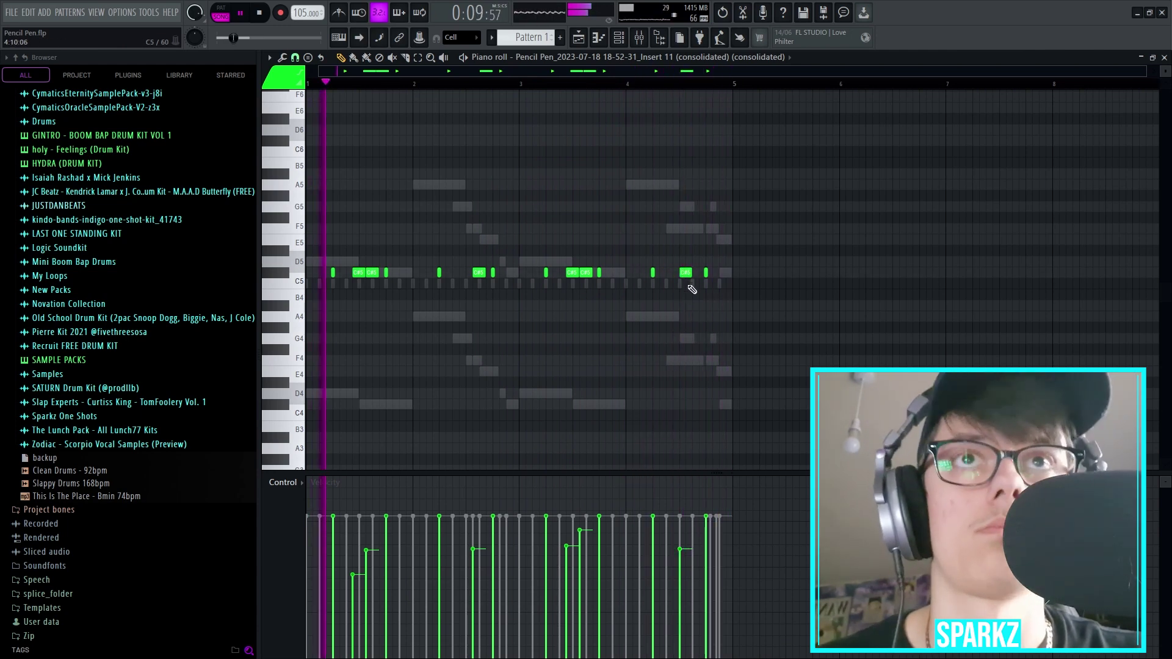
{"action": "key", "text": "space"}
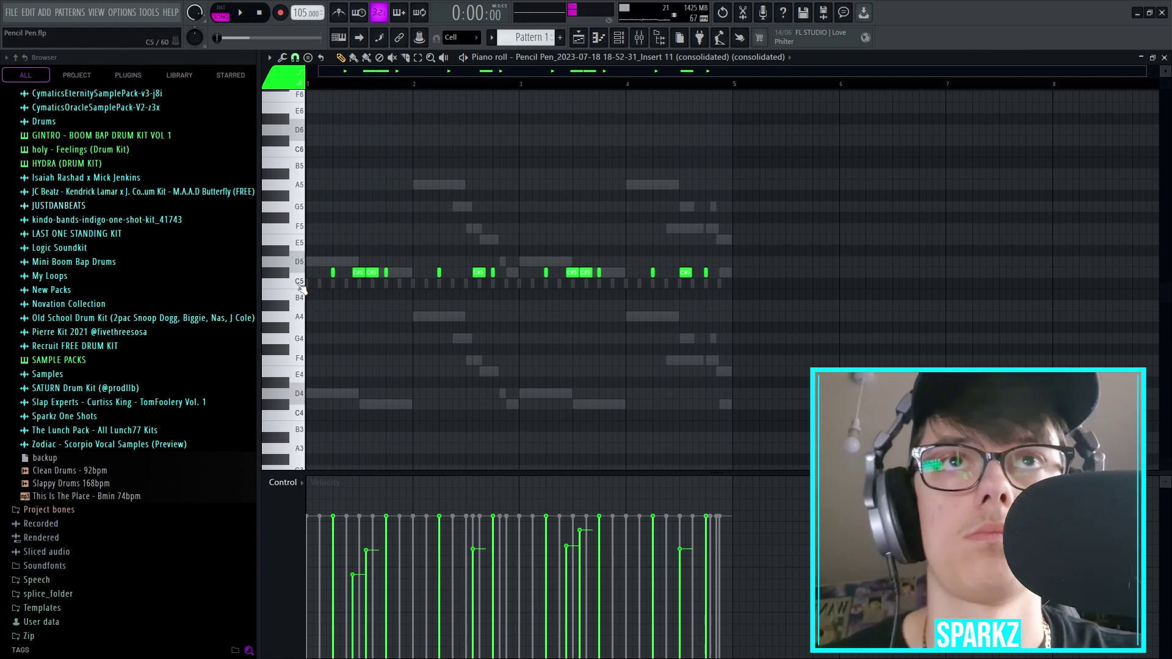
Step: Set the Snare mixer track's volume to about -6.7 dB and return to the channel rack
{"action": "key", "text": "F7"}
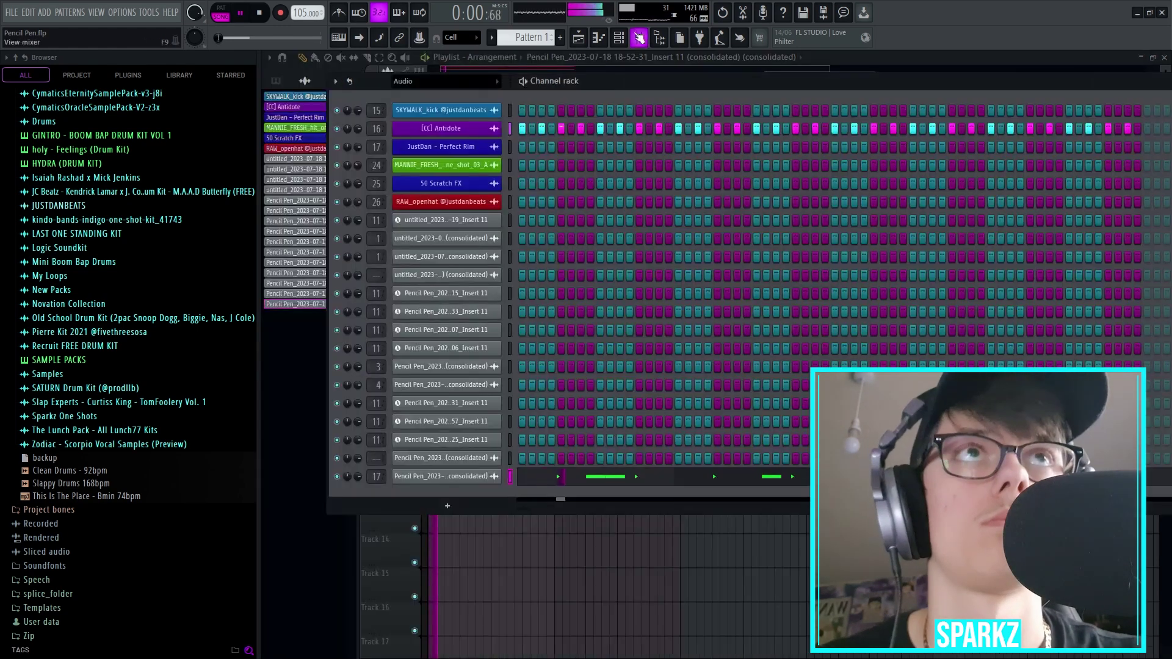
{"action": "left_click", "coordinate": [639, 38]}
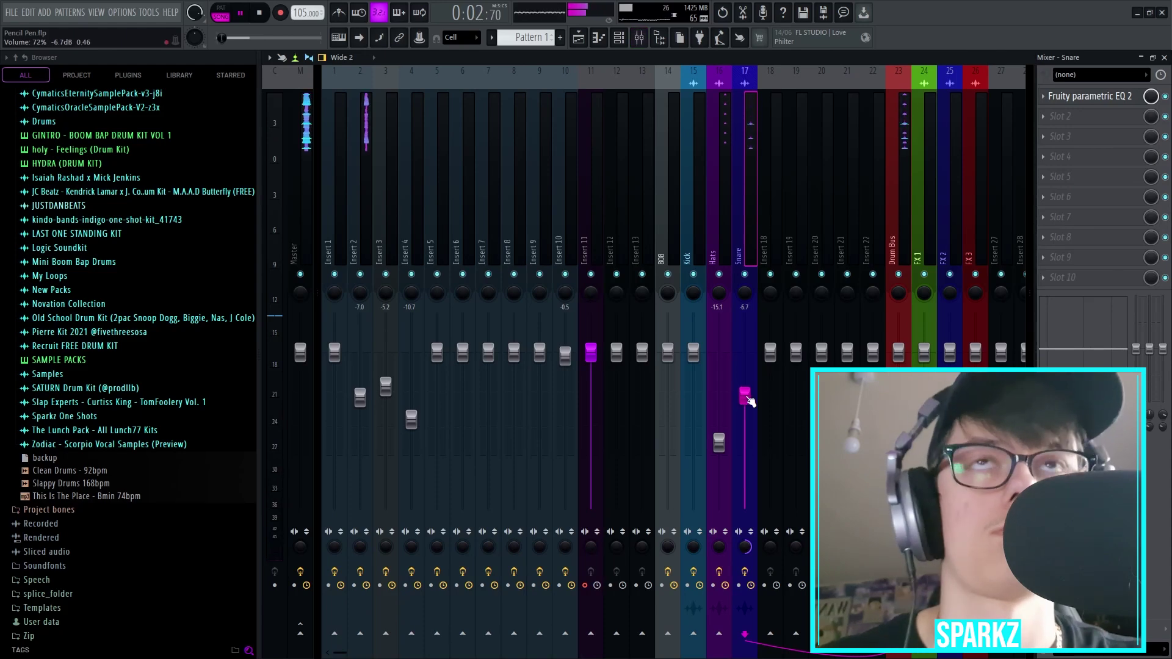
{"action": "key", "text": "Escape"}
{"action": "key", "text": "Escape"}
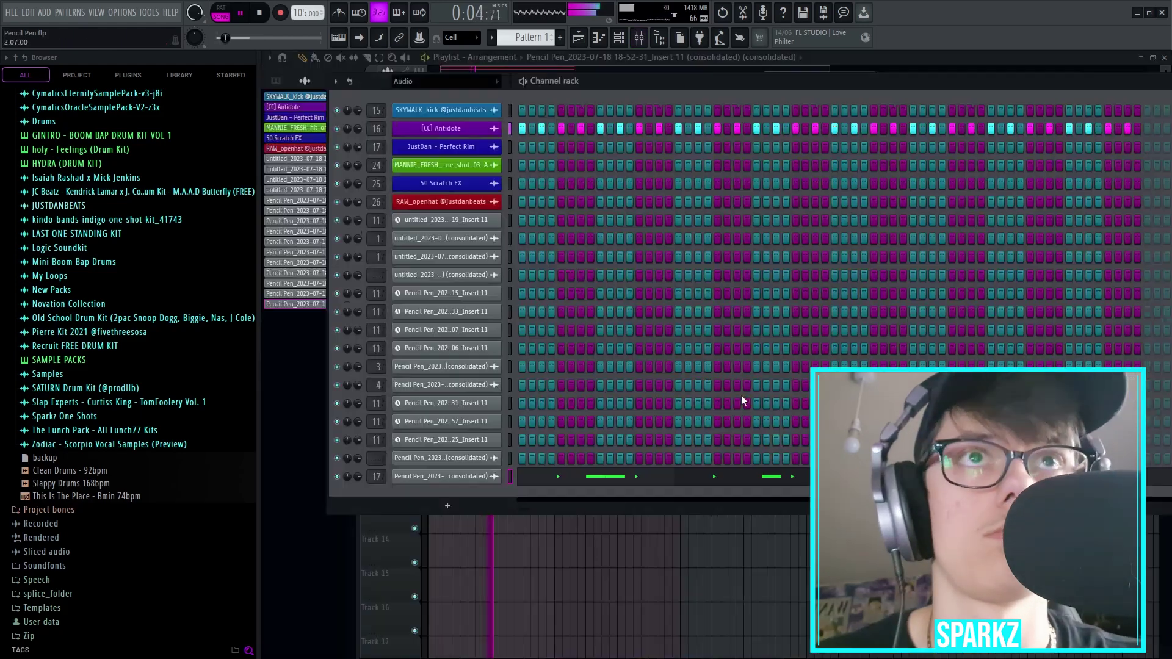
Step: Split Pattern 1 by channel and delete the original Pattern 1 clips from Track 1 of the playlist
{"action": "left_click", "coordinate": [506, 178]}
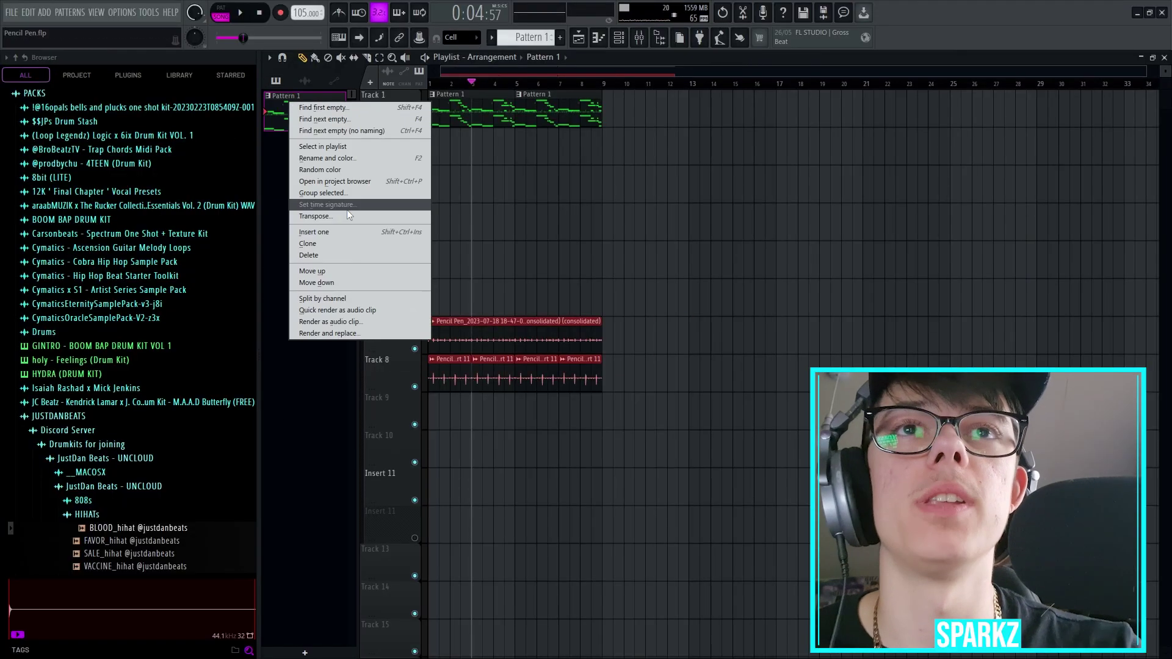
{"action": "left_click", "coordinate": [323, 299]}
{"action": "right_click", "coordinate": [545, 115]}
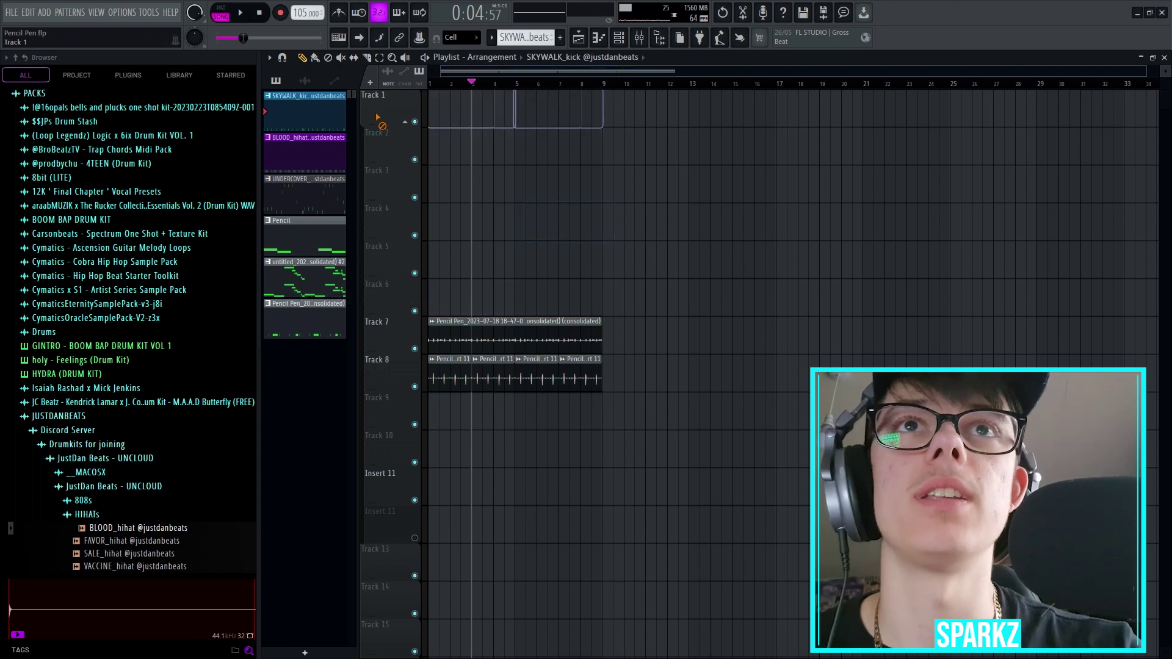
Step: Place the six split patterns on Tracks 1 to 6 at bar 19 and remove the stray clip on Track 2
{"action": "left_click_drag", "start_coordinate": [299, 115], "coordinate": [313, 345]}
{"action": "left_click_drag", "start_coordinate": [306, 153], "coordinate": [824, 113]}
{"action": "left_click", "coordinate": [683, 156]}
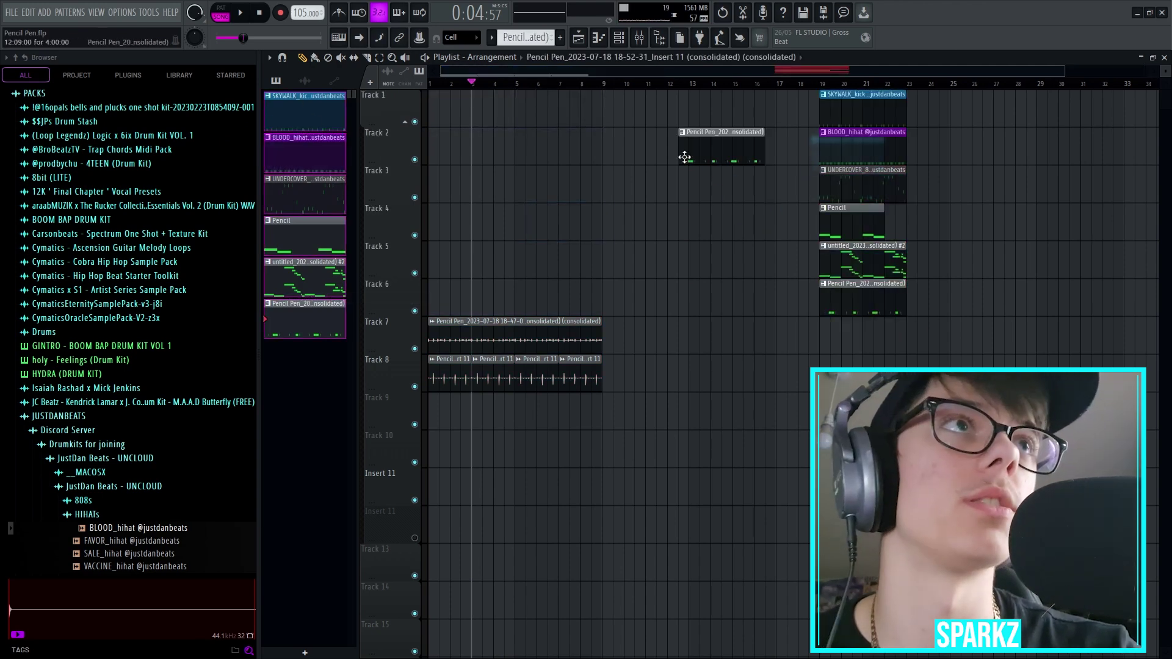
{"action": "right_click", "coordinate": [682, 155]}
Step: Lay the Pencil pattern on Track 3 as two consecutive four-bar clips starting at bar 1
{"action": "left_click_drag", "start_coordinate": [854, 227], "coordinate": [464, 150]}
{"action": "key", "text": "space"}
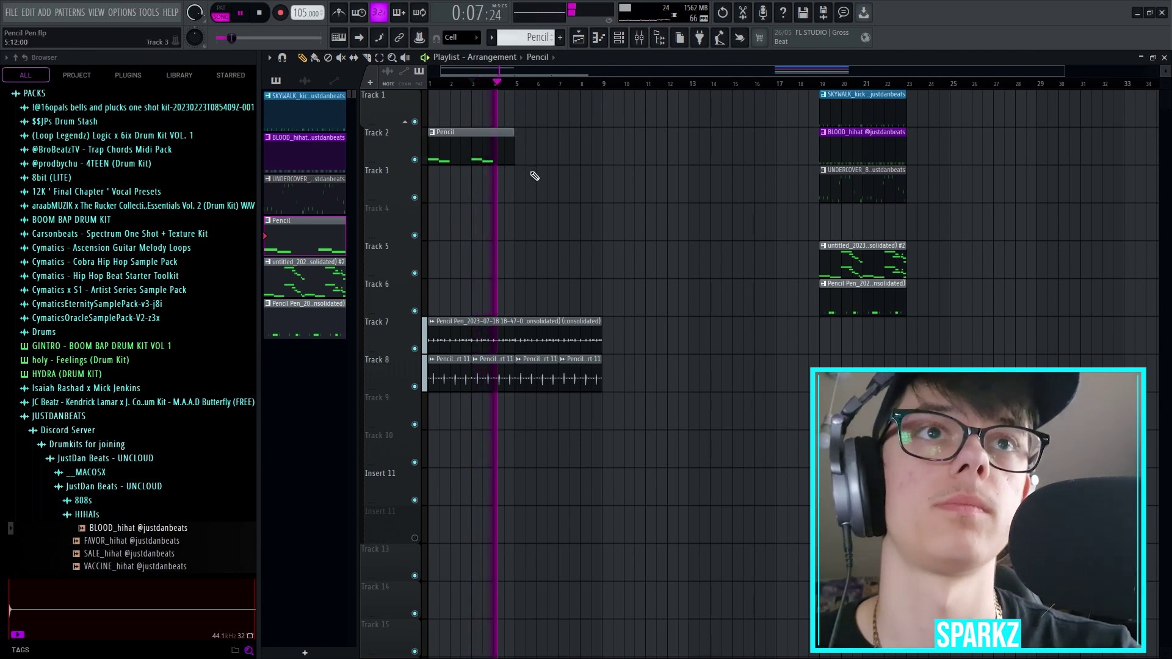
{"action": "left_click", "coordinate": [438, 137], "text": "ctrl"}
{"action": "key", "text": "ctrl+b"}
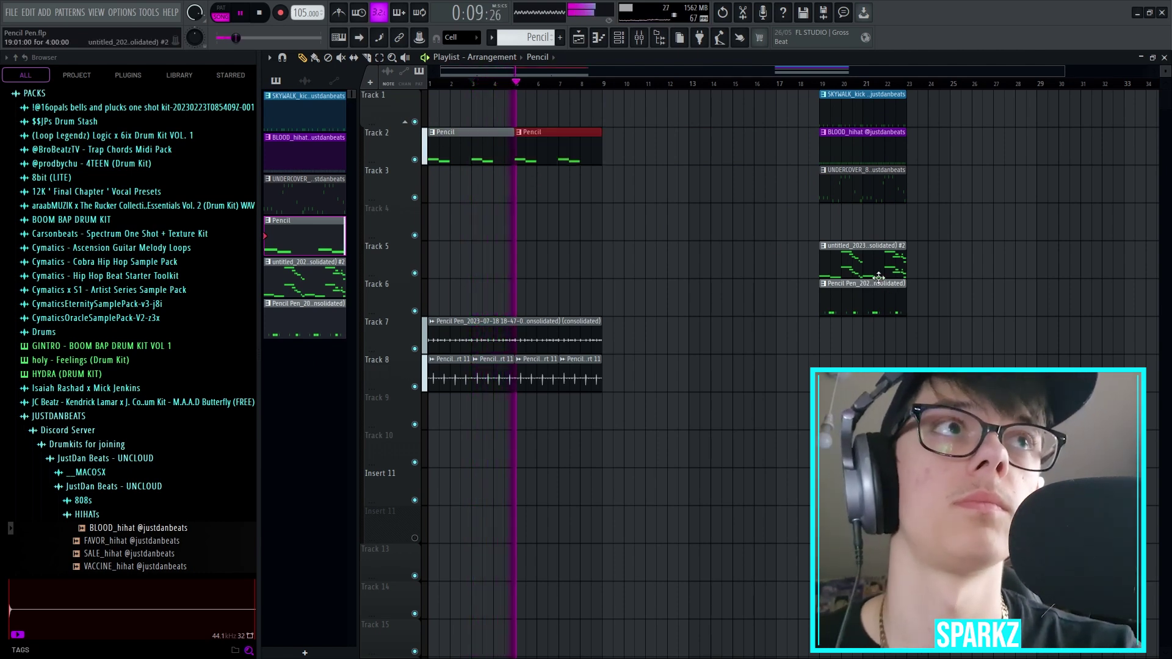
{"action": "left_click", "coordinate": [383, 144]}
{"action": "left_click_drag", "start_coordinate": [452, 158], "coordinate": [452, 197]}
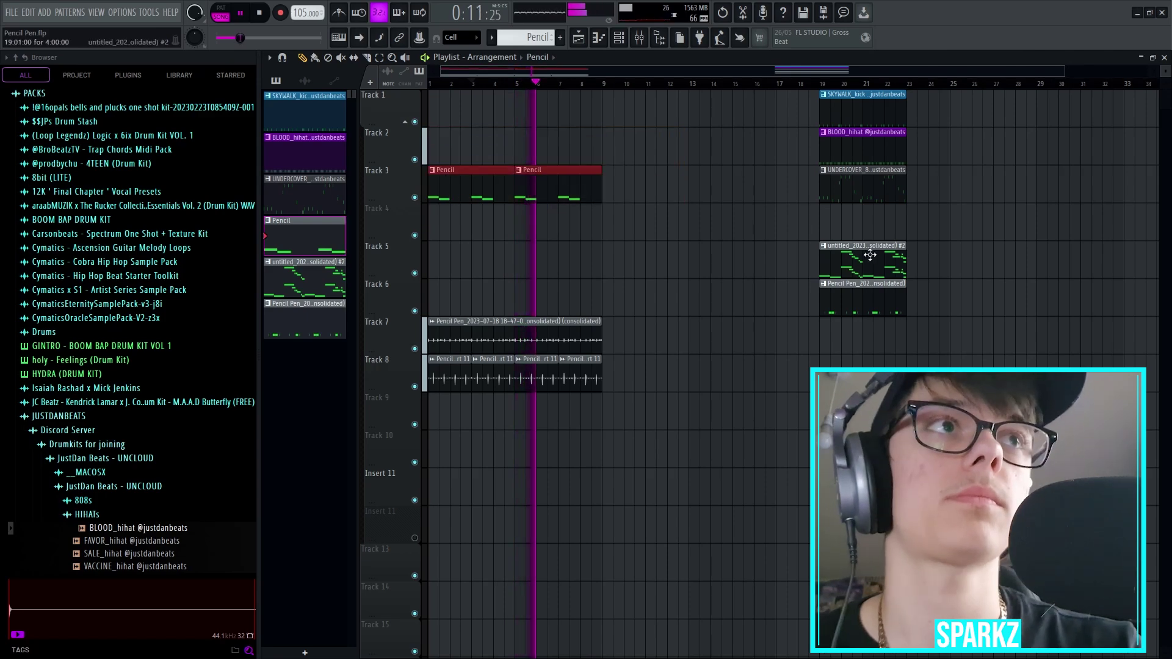
Step: Lay the untitled melody pattern twice on Track 2 from bar 1 and move the Pencil Pen percussion clip to bar 1 of Track 4
{"action": "left_click_drag", "start_coordinate": [870, 255], "coordinate": [407, 136]}
{"action": "left_click", "coordinate": [447, 142], "text": "ctrl"}
{"action": "key", "text": "ctrl+b"}
{"action": "mouse_move", "coordinate": [848, 283]}
{"action": "left_mouse_down"}
{"action": "mouse_move", "coordinate": [536, 188]}
{"action": "mouse_move", "coordinate": [451, 220]}
{"action": "left_mouse_up"}
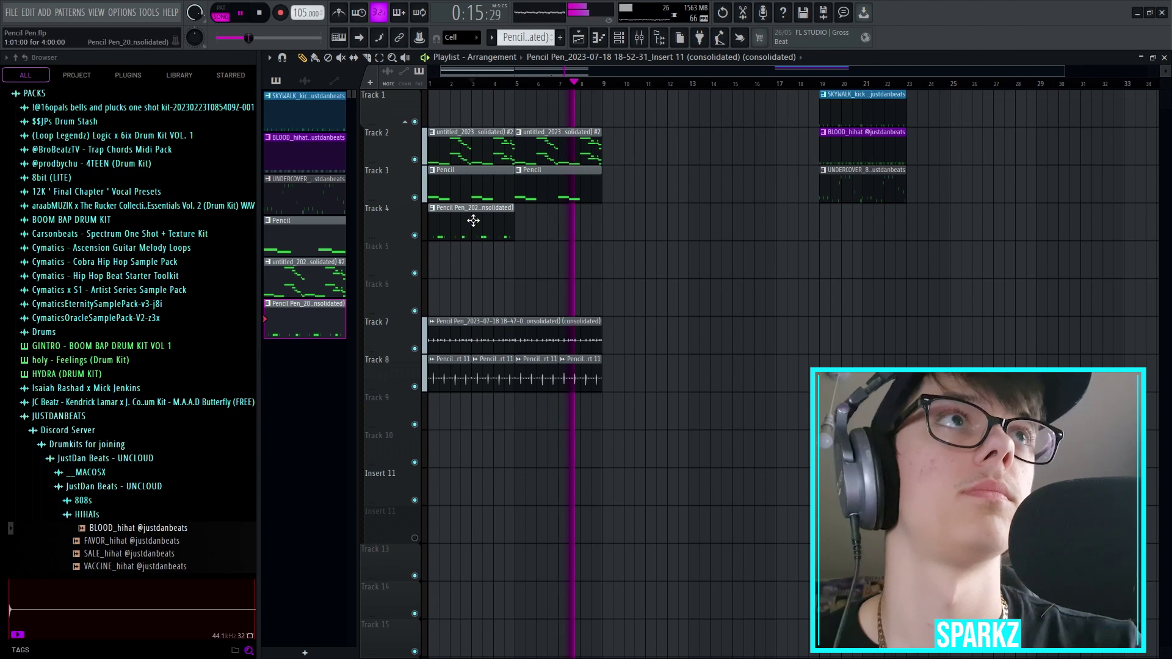
Step: Move the Pencil Pen clip to Track 6 and the BLOOD hi-hat clip to bar 1 of Track 5, and remove the kick clip
{"action": "left_click_drag", "start_coordinate": [488, 229], "coordinate": [491, 296]}
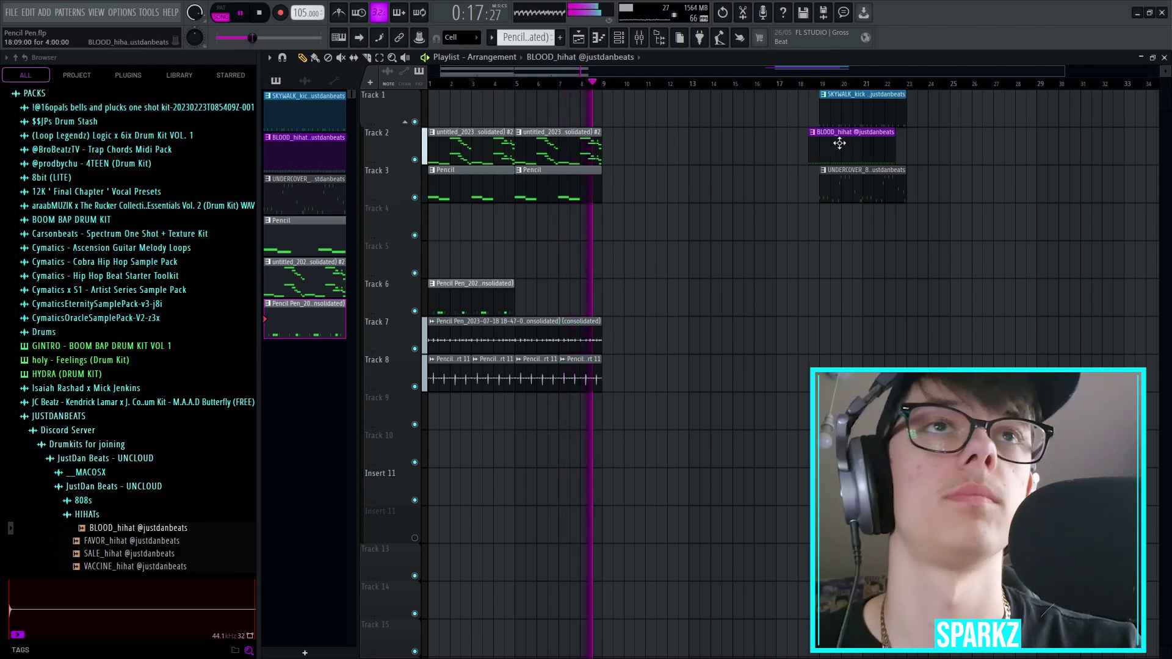
{"action": "left_click_drag", "start_coordinate": [853, 141], "coordinate": [462, 259]}
{"action": "left_click_drag", "start_coordinate": [832, 107], "coordinate": [483, 217]}
{"action": "right_click", "coordinate": [482, 218]}
Step: Try the untitled melody pattern on Track 4, undo the automatic track naming and remove the clip
{"action": "left_click_drag", "start_coordinate": [305, 278], "coordinate": [442, 225]}
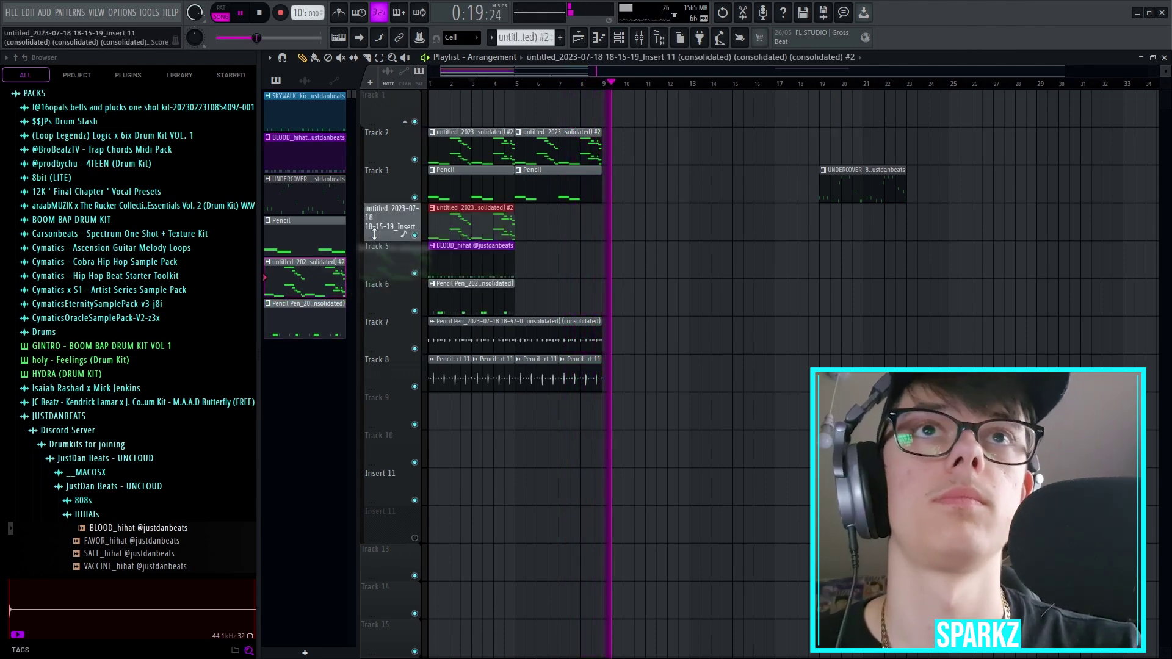
{"action": "key", "text": "ctrl+z"}
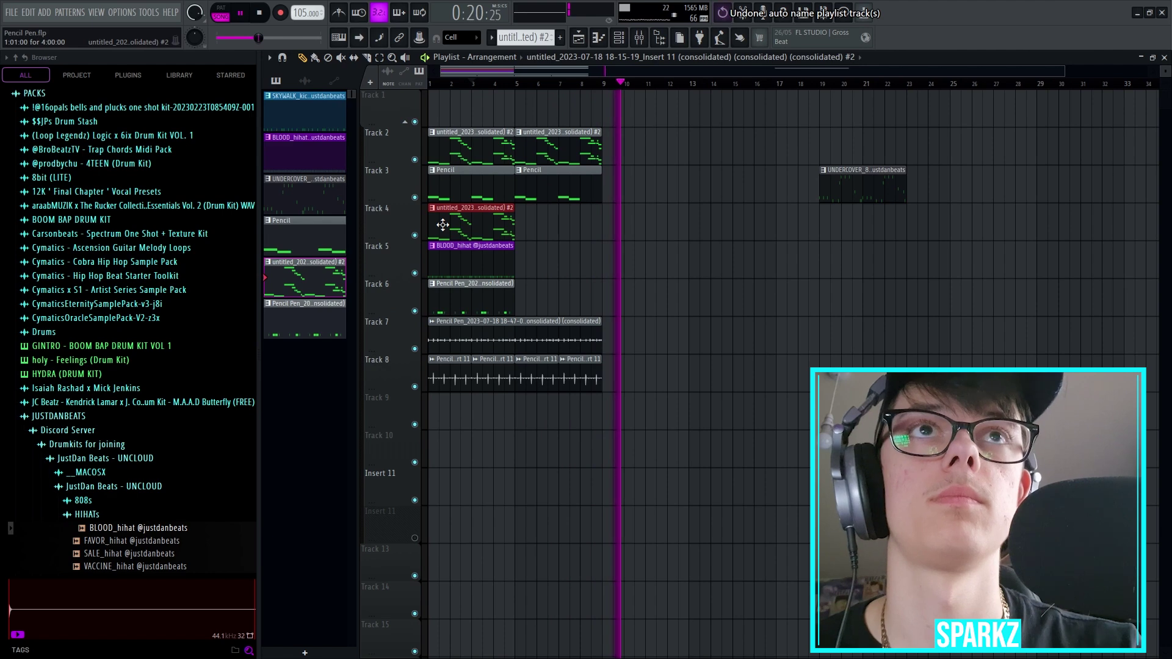
{"action": "right_click", "coordinate": [405, 207]}
{"action": "left_click", "coordinate": [441, 473]}
Step: Save the project as the new version Pencil Pen_2 and duplicate the hi-hat and Pencil Pen clips on Tracks 5 and 6 to bar 5
{"action": "left_click", "coordinate": [622, 375]}
{"action": "mouse_move", "coordinate": [623, 377]}
{"action": "left_mouse_down"}
{"action": "mouse_move", "coordinate": [469, 215]}
{"action": "mouse_move", "coordinate": [495, 243]}
{"action": "mouse_move", "coordinate": [465, 314]}
{"action": "mouse_move", "coordinate": [458, 296]}
{"action": "left_mouse_up"}
{"action": "key", "text": "space"}
{"action": "key", "text": "ctrl+n"}
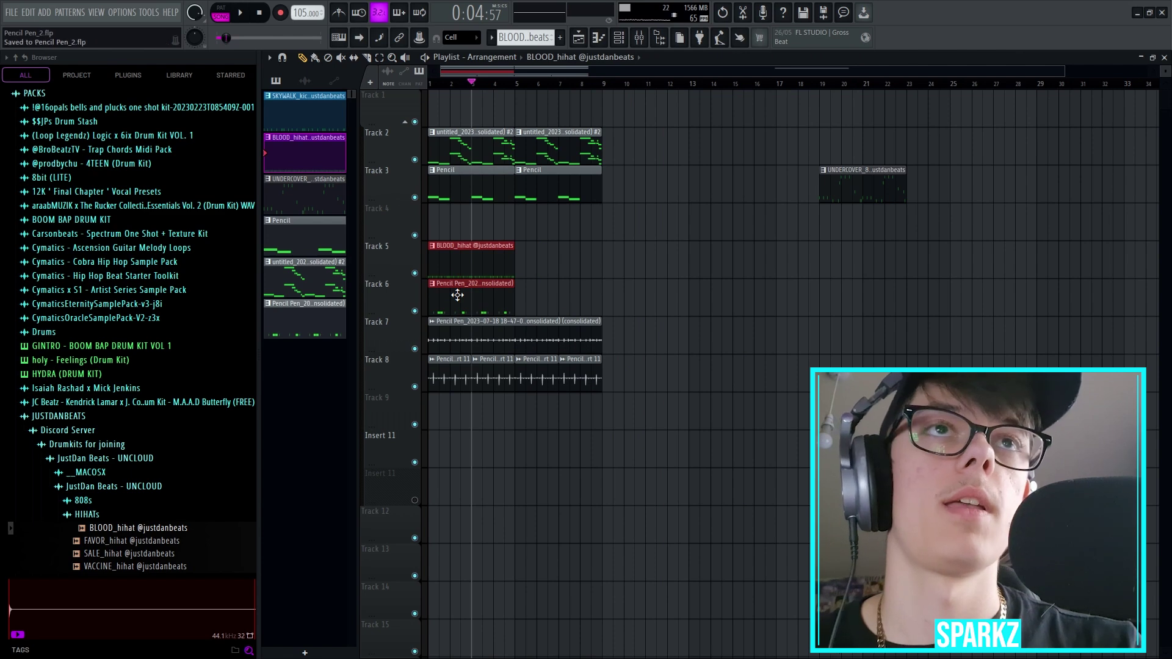
{"action": "key", "text": "ctrl+b"}
{"action": "key", "text": "space"}
Step: Move the 808 clip to about bar 13 of Track 7 and lay the SKYWALK kick pattern twice on Track 4 above the hi-hat clips
{"action": "left_click", "coordinate": [846, 176]}
{"action": "left_click_drag", "start_coordinate": [847, 177], "coordinate": [727, 328]}
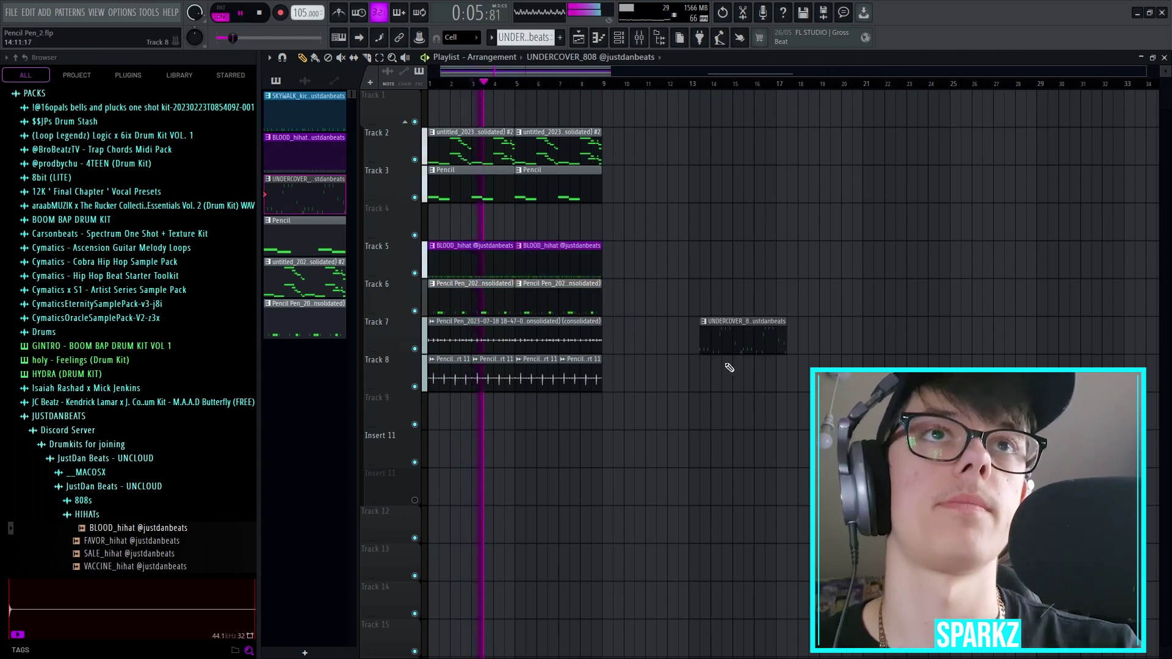
{"action": "left_click_drag", "start_coordinate": [473, 247], "coordinate": [595, 221]}
{"action": "left_click_drag", "start_coordinate": [486, 220], "coordinate": [486, 255]}
{"action": "left_click_drag", "start_coordinate": [576, 221], "coordinate": [456, 219]}
{"action": "left_click_drag", "start_coordinate": [537, 255], "coordinate": [656, 256]}
{"action": "left_click_drag", "start_coordinate": [537, 255], "coordinate": [543, 223]}
{"action": "left_click_drag", "start_coordinate": [657, 263], "coordinate": [537, 262]}
Step: Lay the UNDERCOVER 808 pattern on Track 9 as two consecutive four-bar clips starting at bar 1
{"action": "left_click_drag", "start_coordinate": [726, 340], "coordinate": [458, 412]}
{"action": "left_click", "coordinate": [559, 418]}
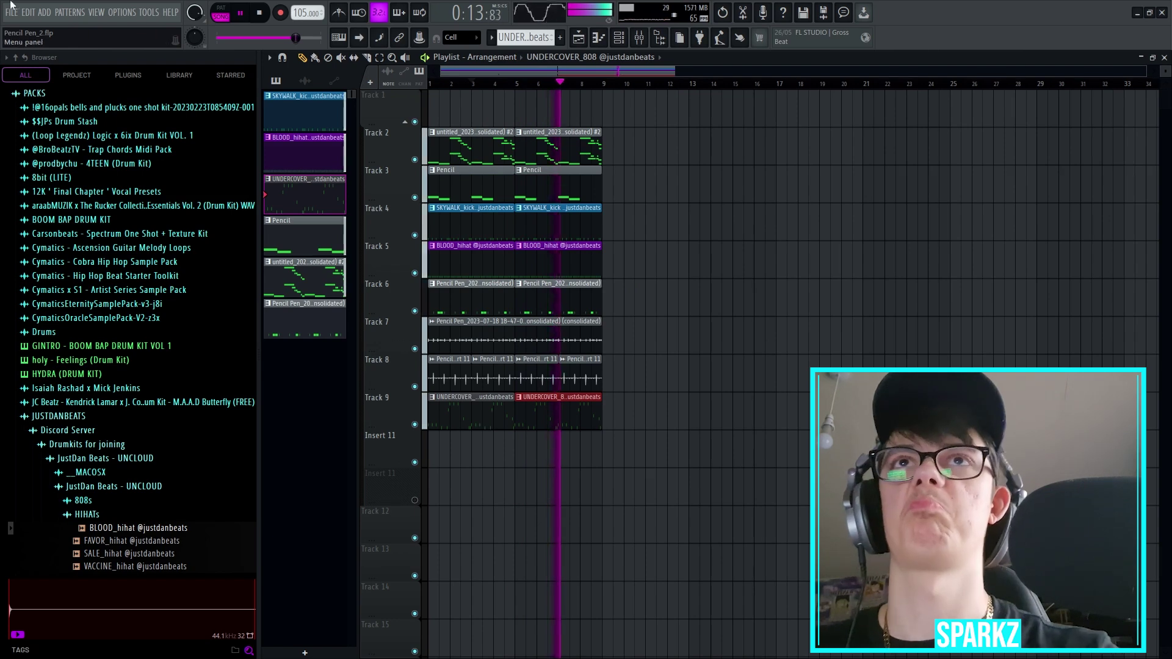
Step: Check the audio device settings and the channel rack
{"action": "left_click", "coordinate": [122, 12]}
{"action": "left_click", "coordinate": [154, 52]}
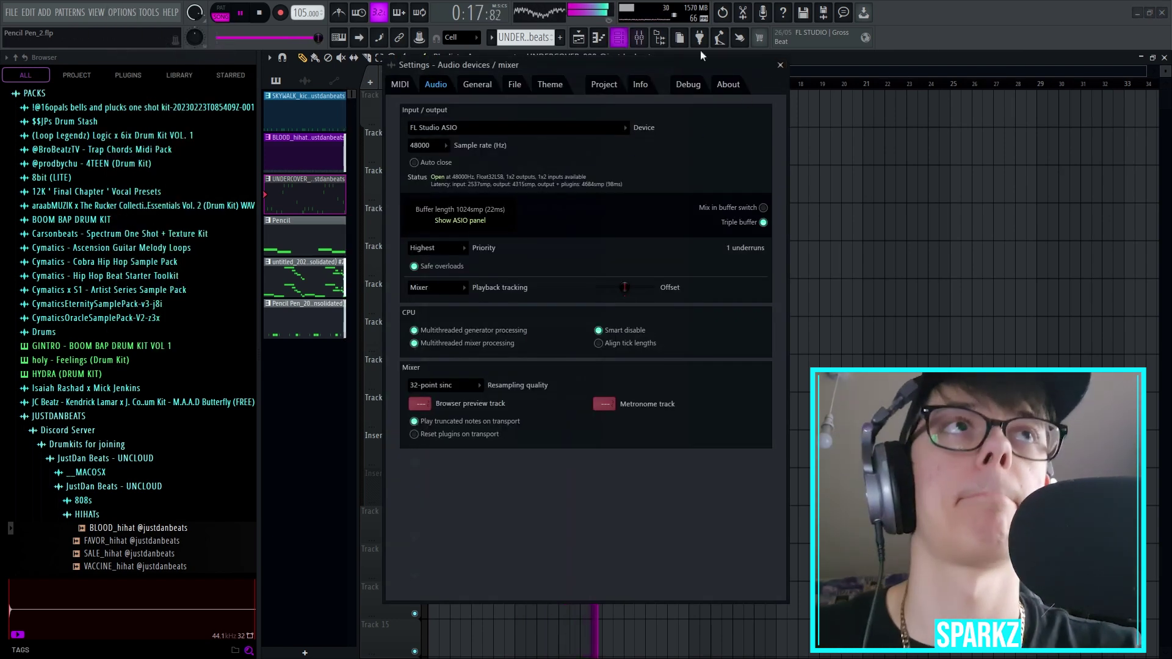
{"action": "left_click", "coordinate": [780, 65]}
{"action": "left_click", "coordinate": [621, 39]}
{"action": "left_click", "coordinate": [621, 39]}
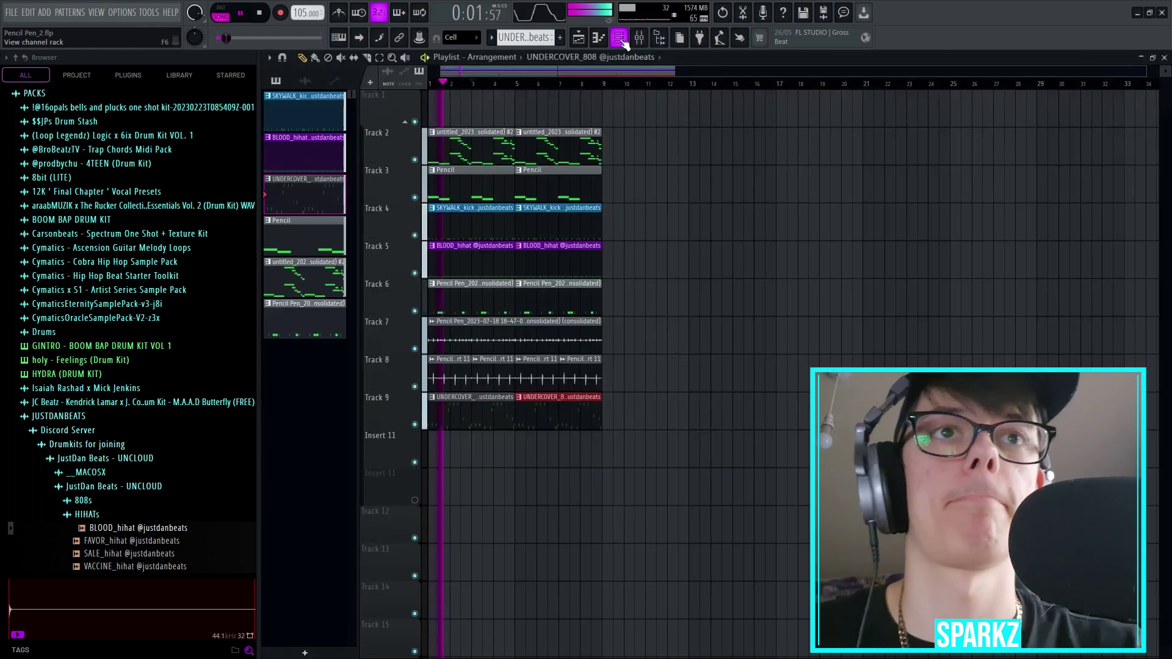
Step: Delete the first C#5 note in bars 1 and 3 of the UNDERCOVER 808 pattern and return to the playlist
{"action": "double_click", "coordinate": [469, 403]}
{"action": "scroll", "coordinate": [457, 398], "scroll_direction": "left", "scroll_amount": 2}
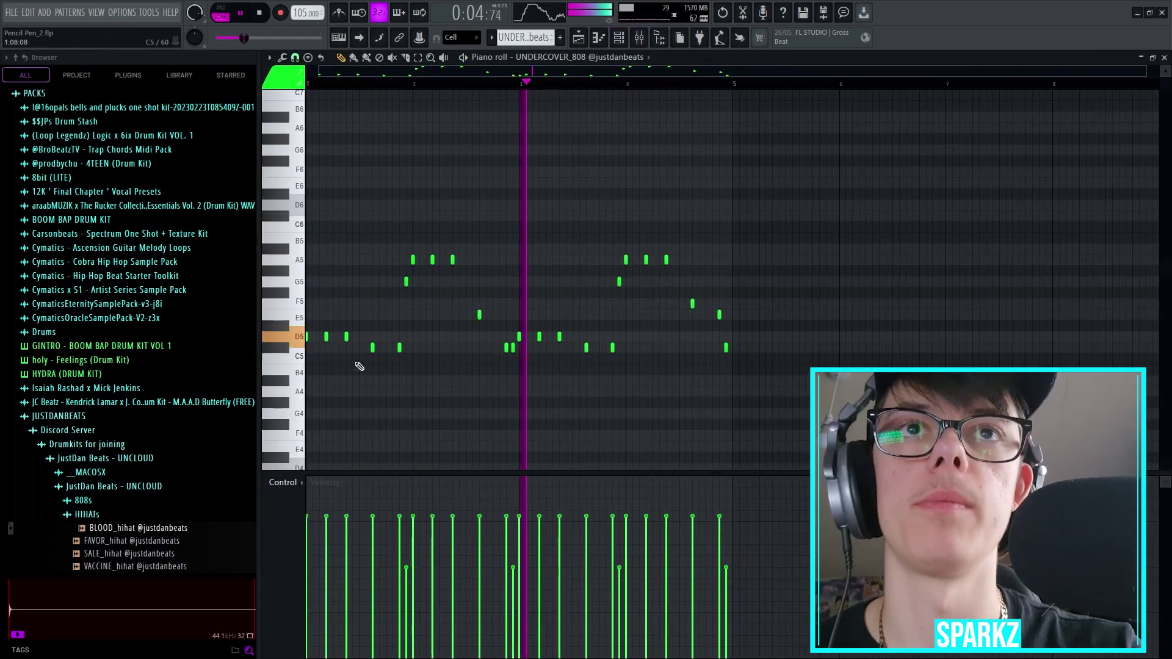
{"action": "key", "text": "space"}
{"action": "key", "text": "space"}
{"action": "right_click", "coordinate": [373, 347]}
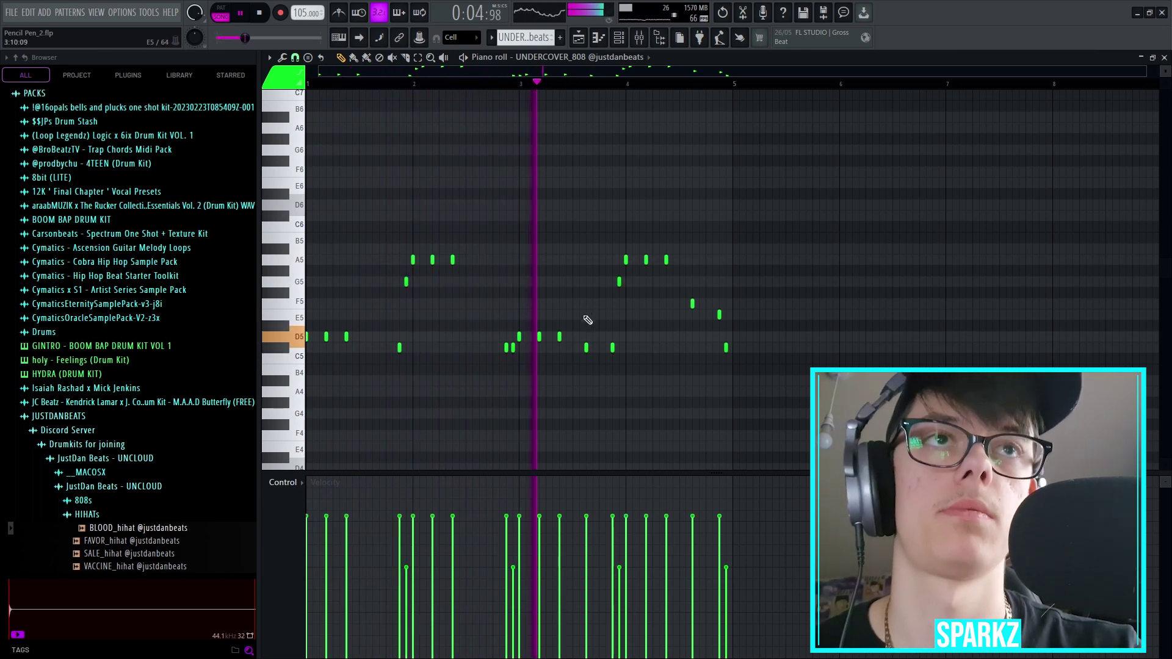
{"action": "right_click", "coordinate": [586, 347]}
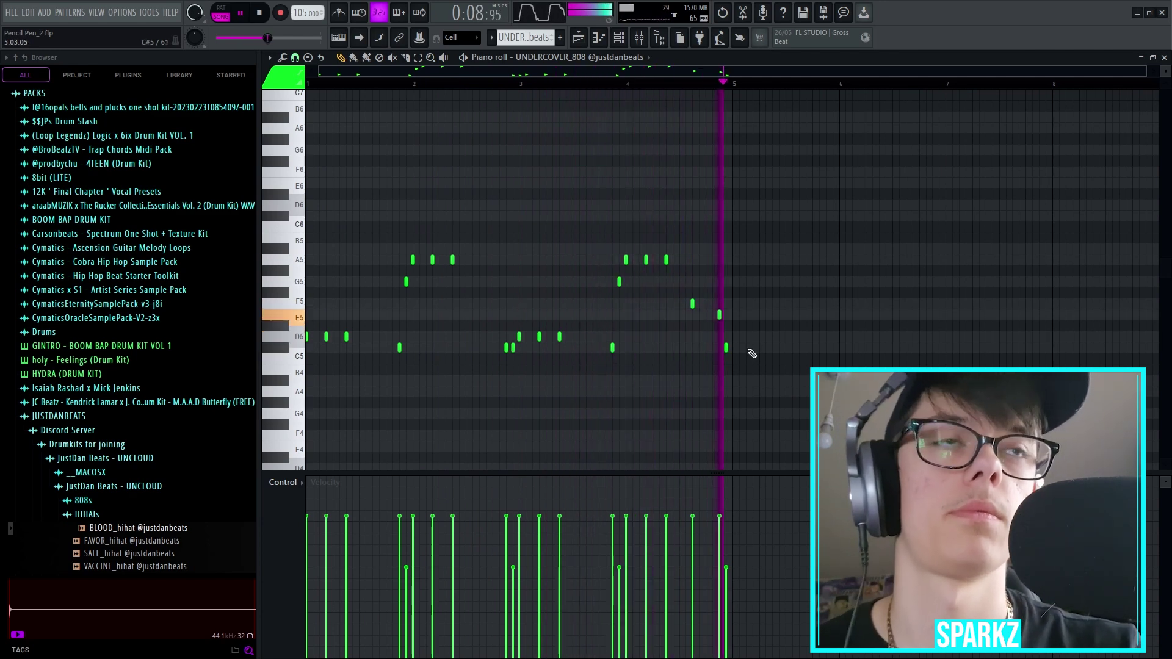
{"action": "key", "text": "F5"}
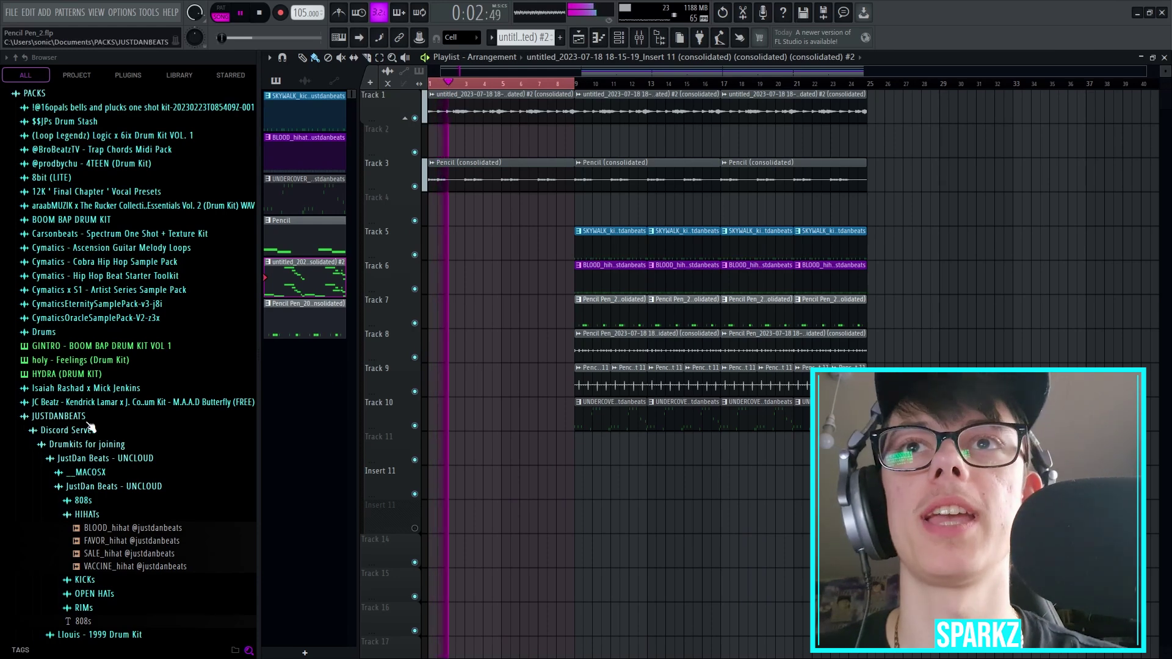
Step: Close the HIHATs folder in the sample library and open the [01] Bass folder of the Llouis - 1999 Drum Kit
{"action": "scroll", "coordinate": [91, 426], "scroll_direction": "down", "scroll_amount": 5}
{"action": "left_click", "coordinate": [92, 284]}
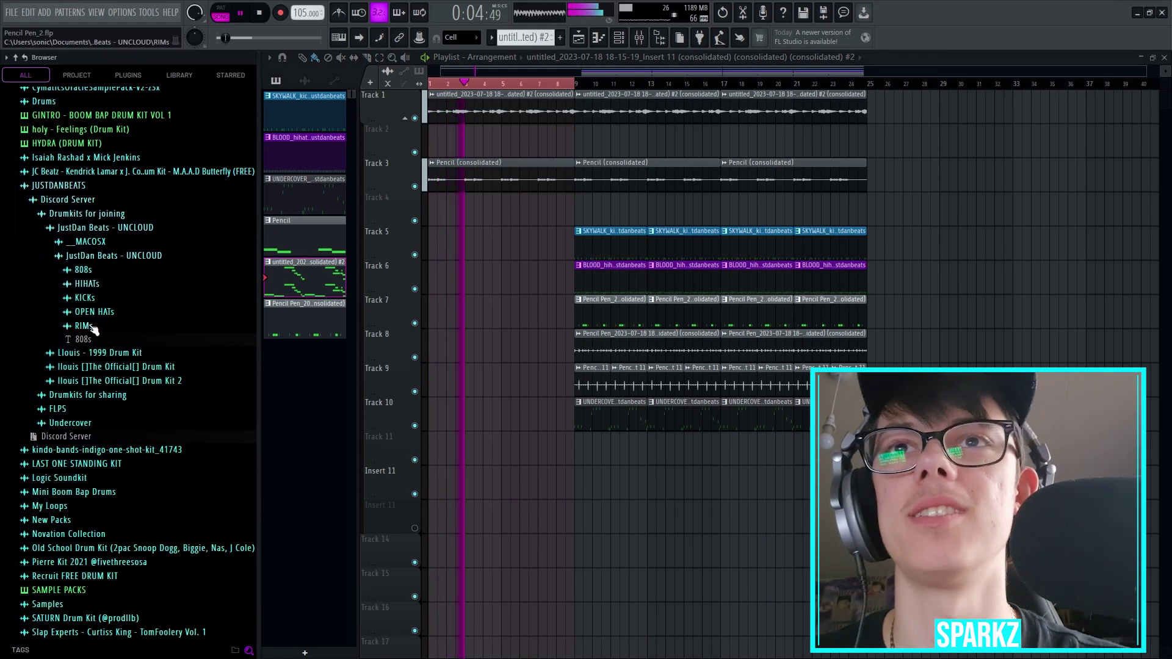
{"action": "left_click", "coordinate": [94, 354]}
{"action": "left_click", "coordinate": [92, 367]}
{"action": "left_click", "coordinate": [98, 380]}
{"action": "left_click", "coordinate": [104, 406]}
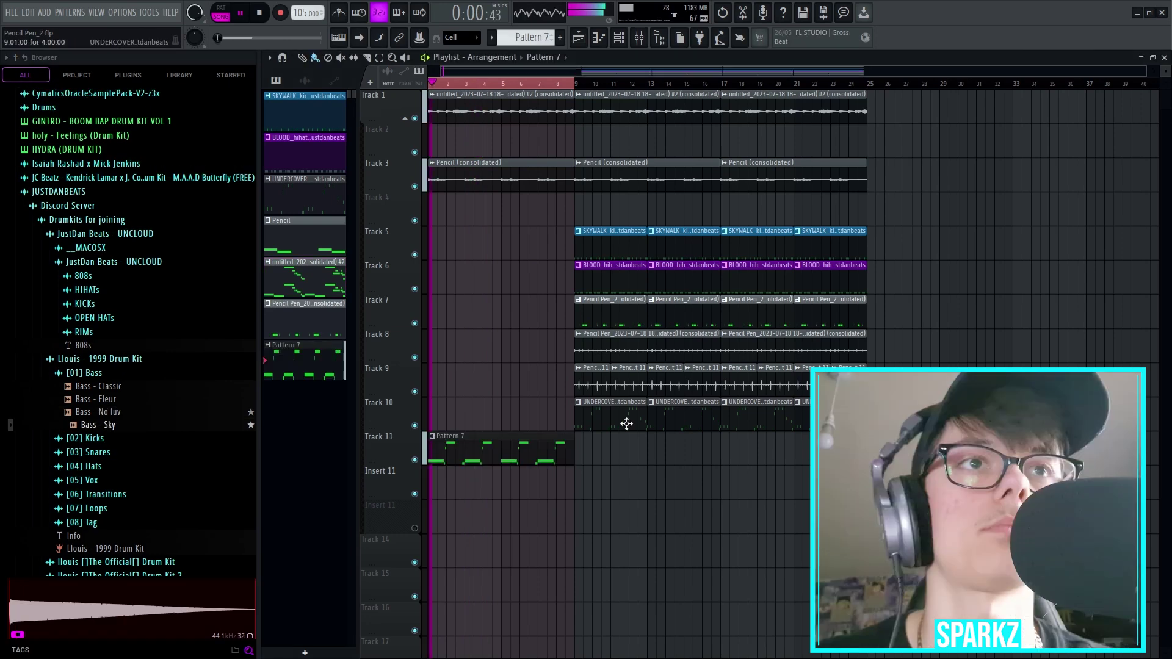
{"action": "double_click", "coordinate": [626, 423]}
{"action": "scroll", "coordinate": [468, 299], "scroll_direction": "up", "scroll_amount": 2}
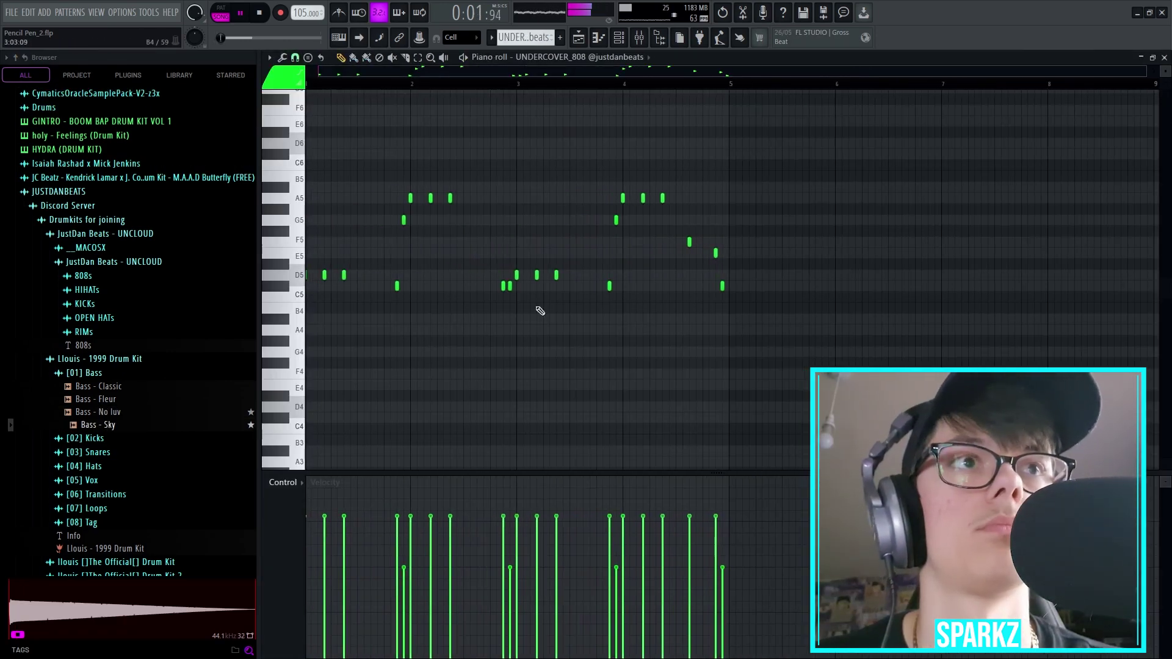
{"action": "key", "text": "Escape"}
Step: Copy the melody's closing lower-octave run into the Bass - Sky notes of Pattern 7, an octave higher, after the A5 notes in bars 4 and 8
{"action": "double_click", "coordinate": [329, 297]}
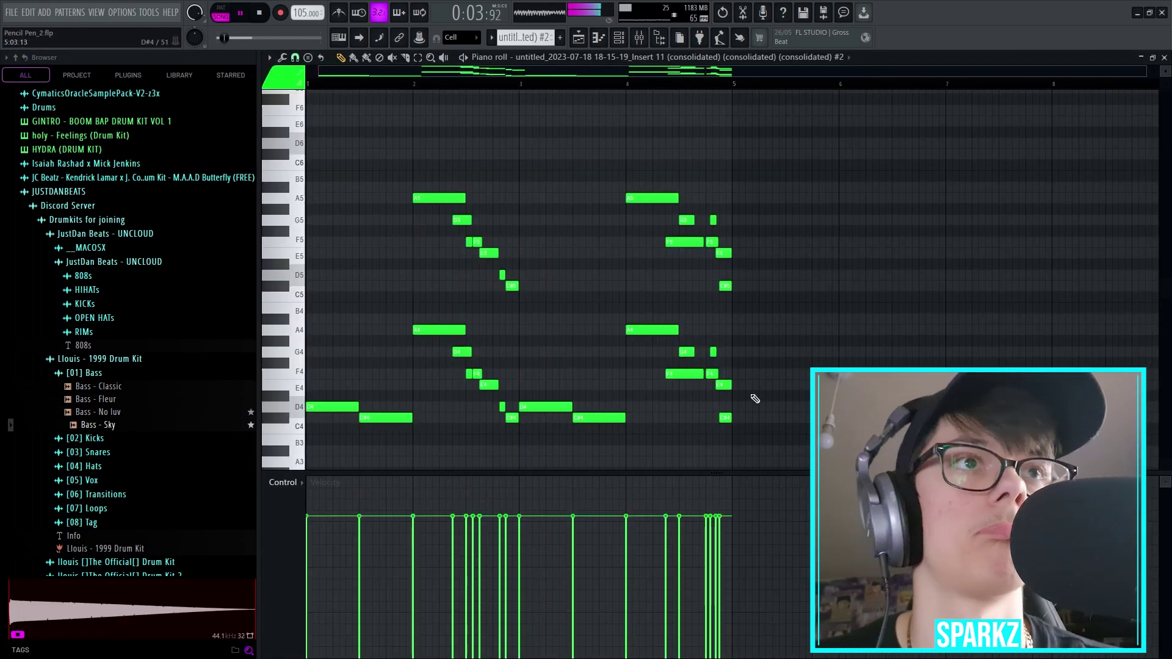
{"action": "left_click_drag", "start_coordinate": [739, 424], "coordinate": [654, 330]}
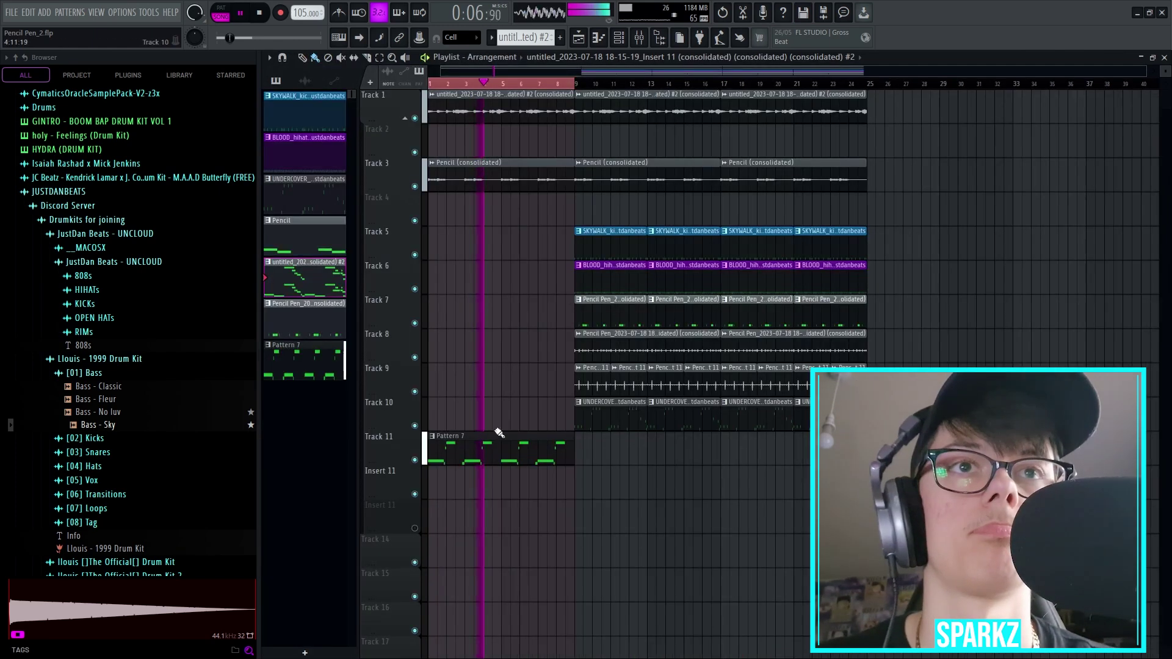
{"action": "double_click", "coordinate": [484, 439]}
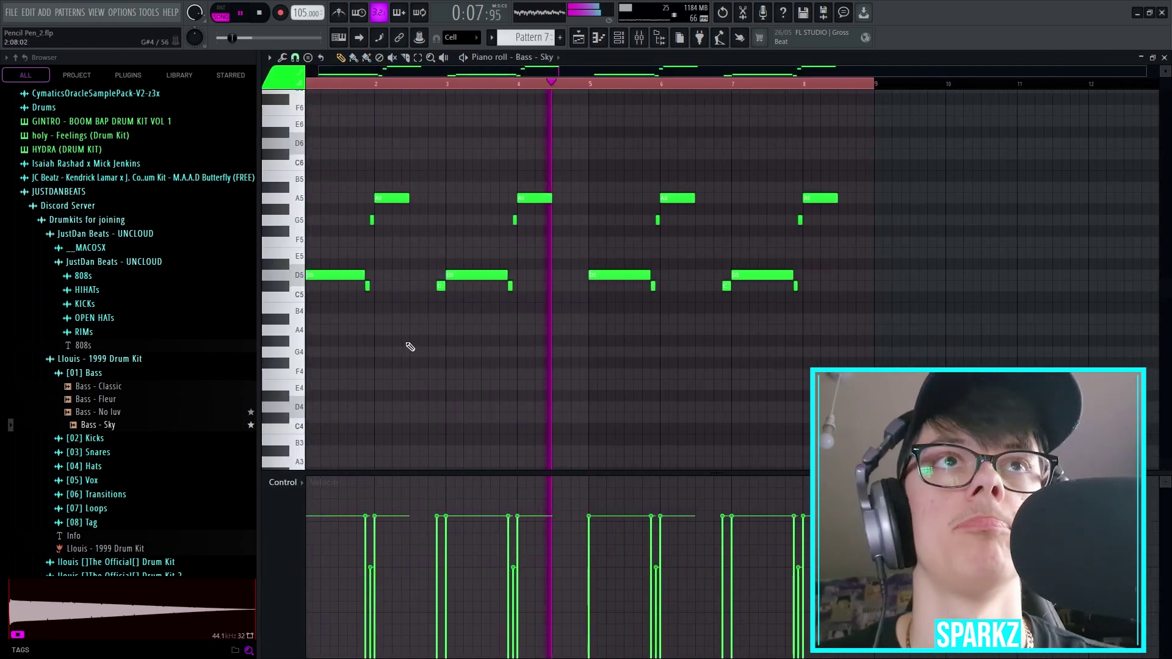
{"action": "scroll", "coordinate": [404, 338], "scroll_direction": "up", "scroll_amount": 1}
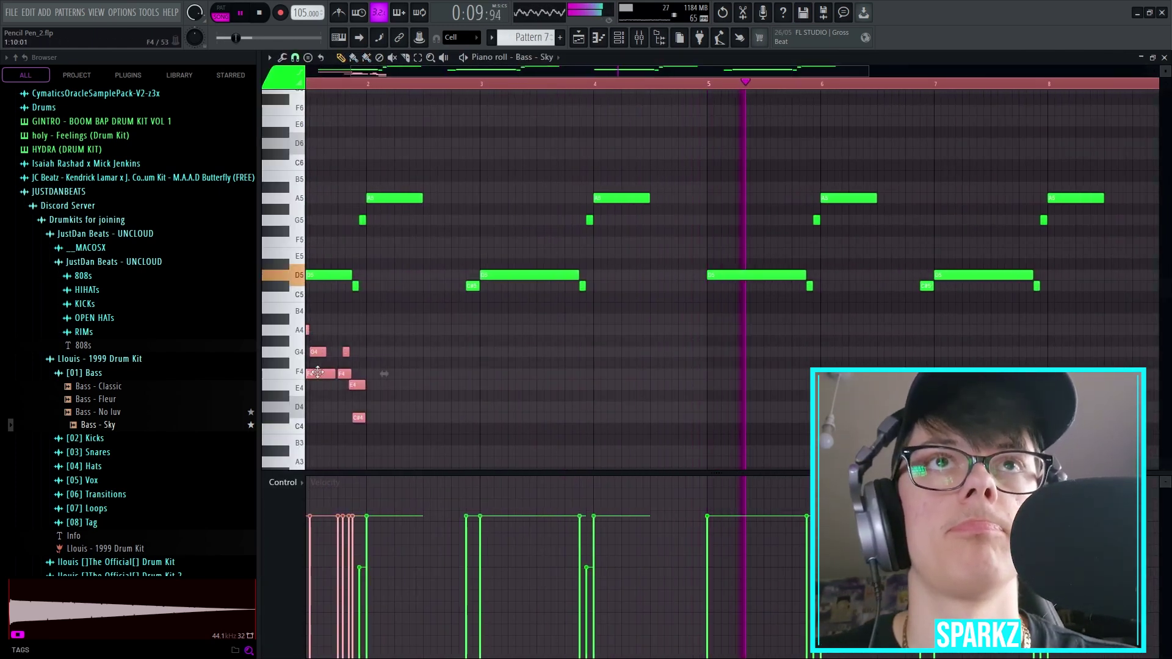
{"action": "left_click_drag", "start_coordinate": [316, 374], "coordinate": [429, 246]}
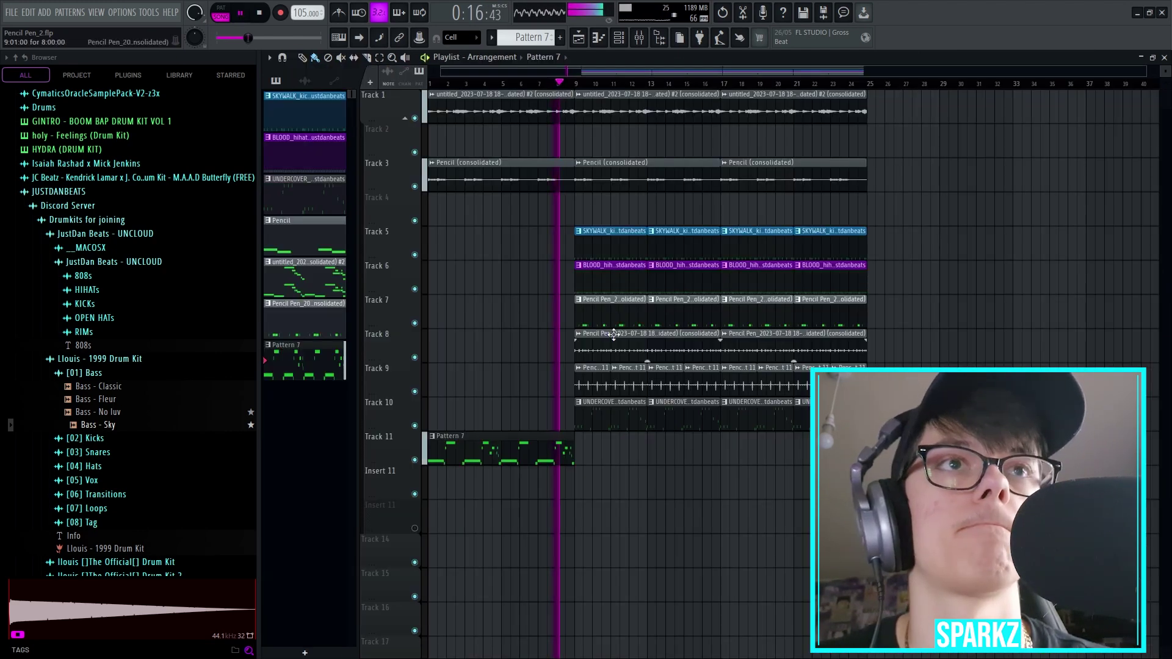
Step: Delete the 808, hi-hat and kick clips that start at bar 9 on Tracks 10, 6 and 5
{"action": "right_click", "coordinate": [619, 417]}
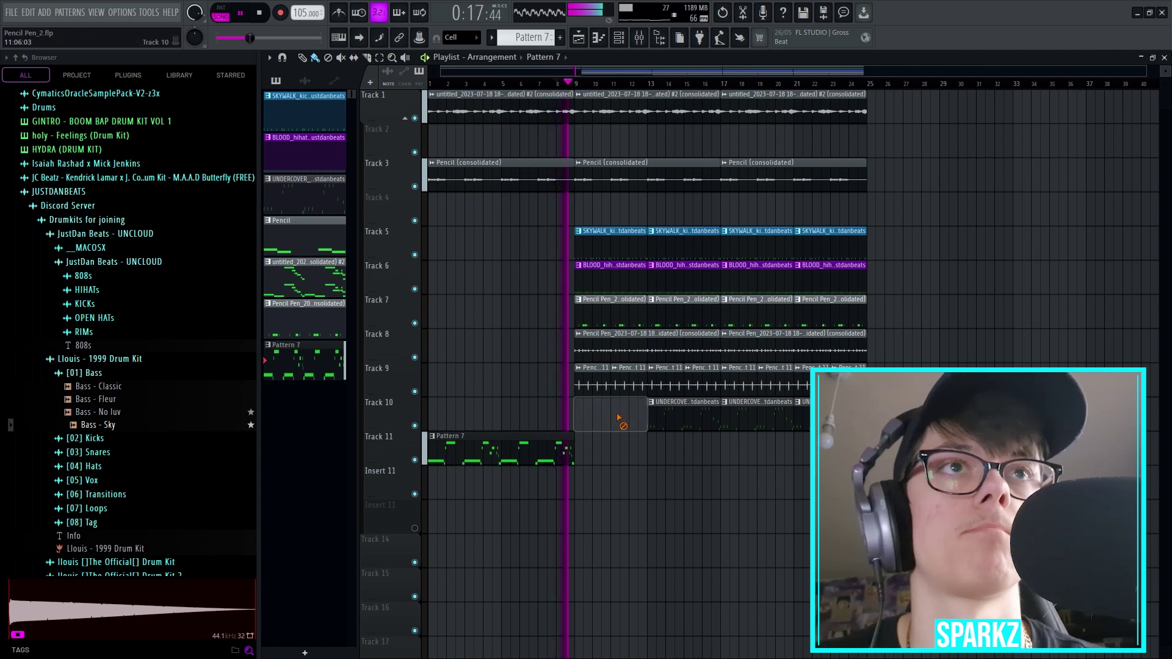
{"action": "right_click", "coordinate": [600, 278]}
{"action": "right_click", "coordinate": [601, 243]}
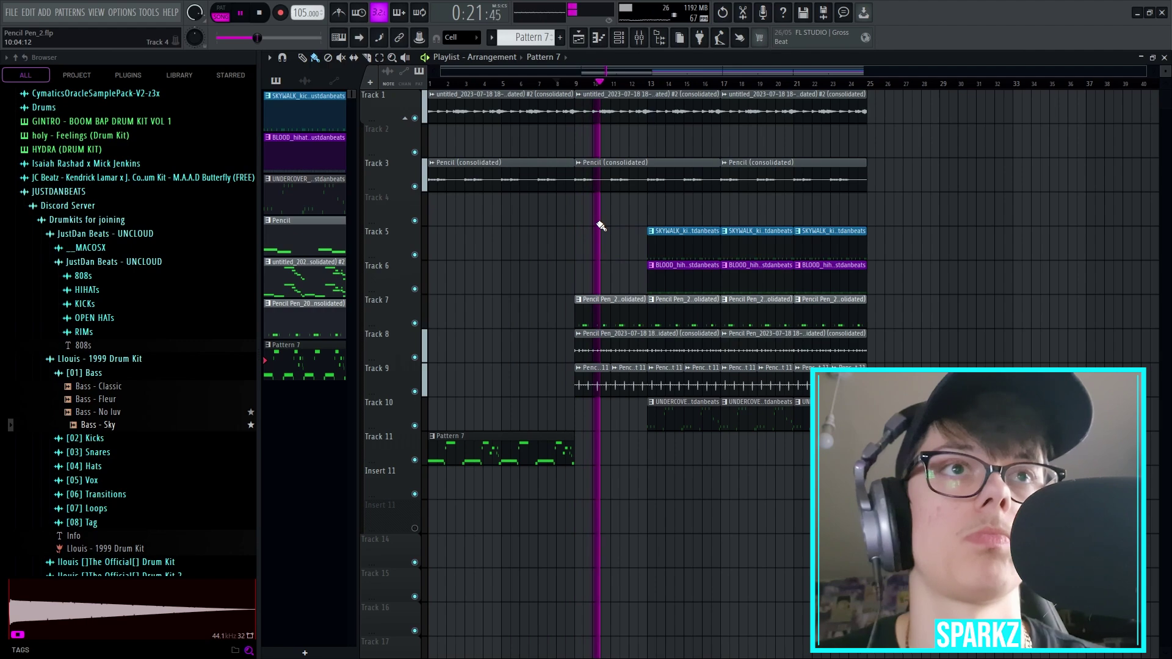
{"action": "scroll", "coordinate": [602, 229], "scroll_direction": "up", "scroll_amount": 2}
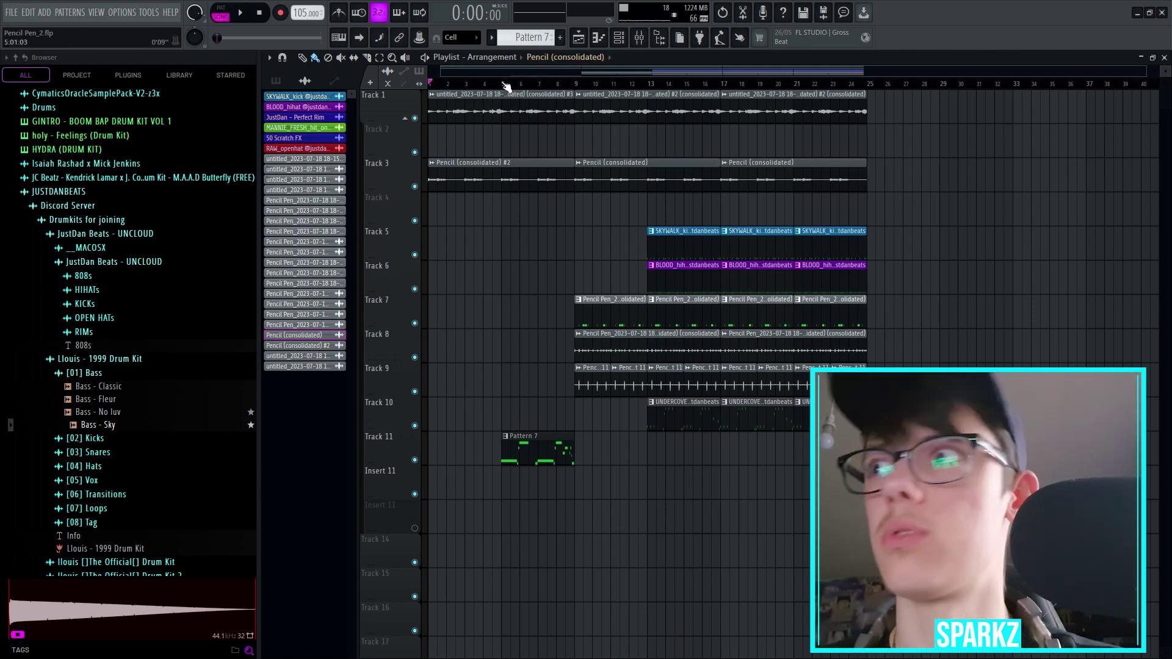
Step: Play the arrangement from the start to review it, and stop playback
{"action": "left_click", "coordinate": [241, 13]}
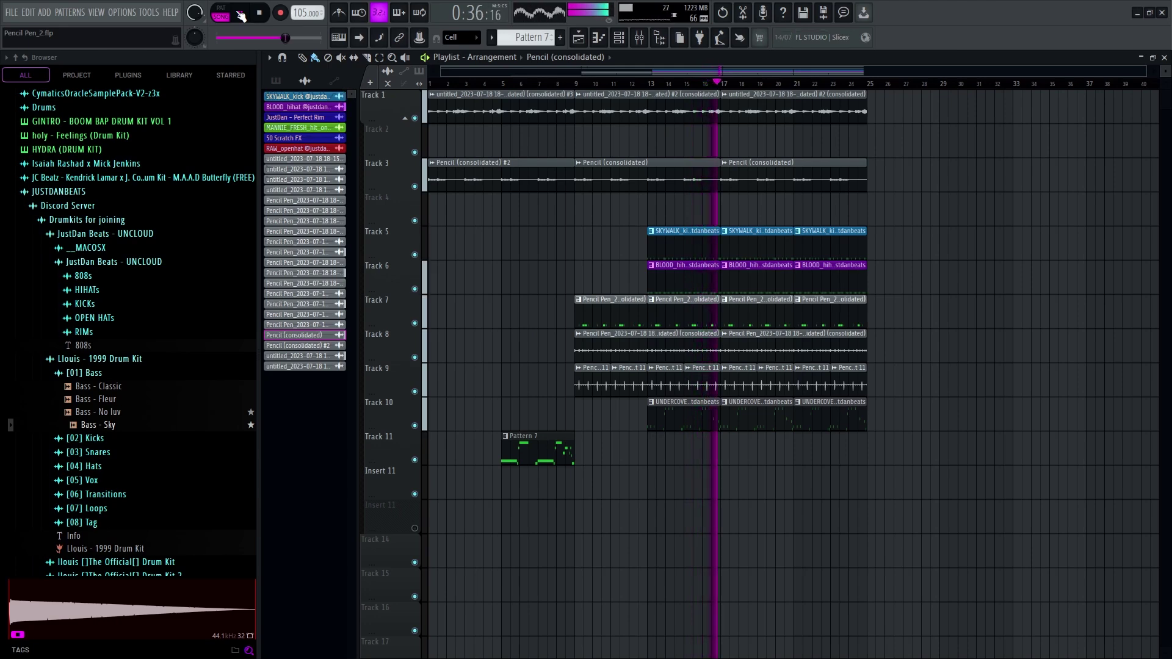
{"action": "key", "text": "space"}
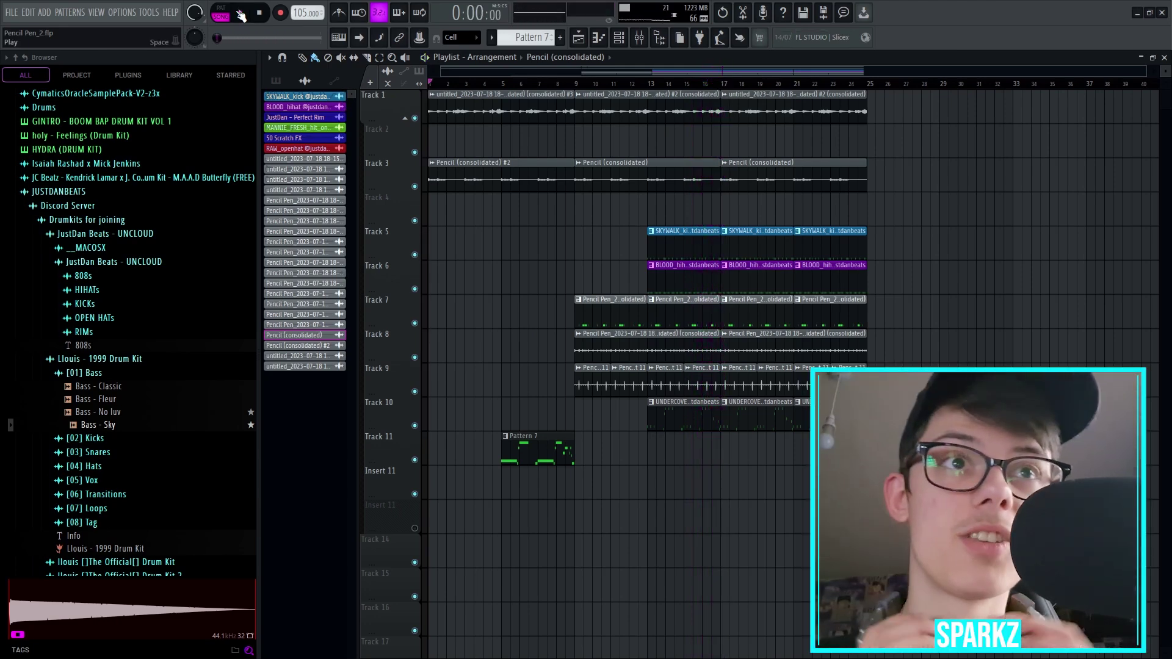